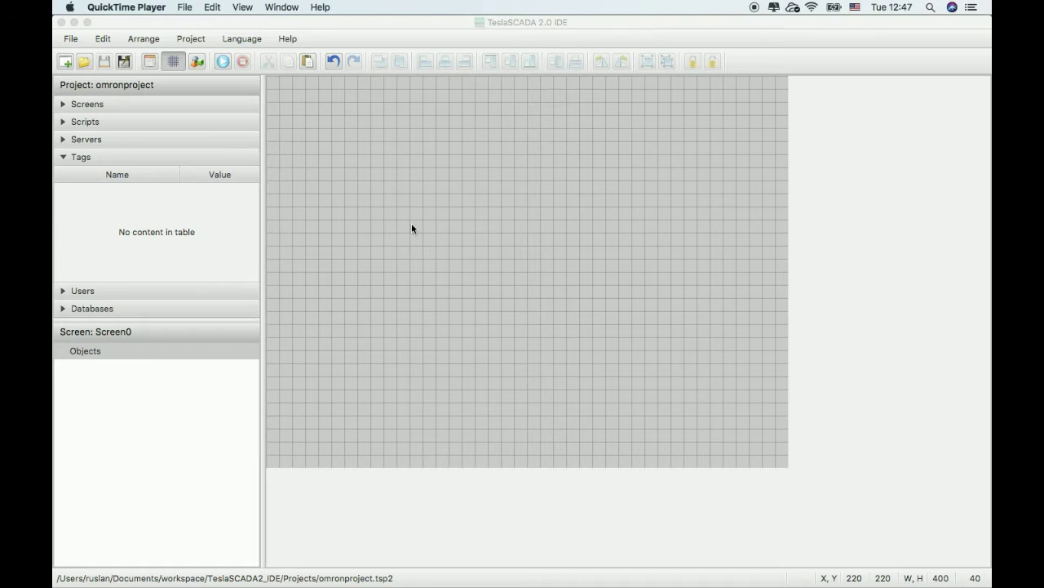
Expand omronproject's still-empty Servers list and bring up its add-server options.
click(69, 138)
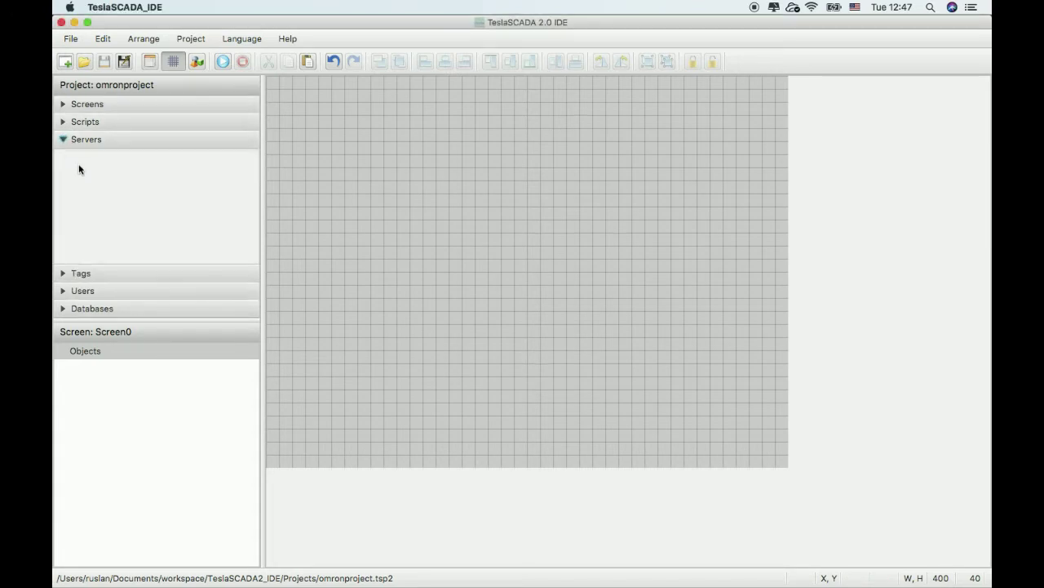
right_click(79, 169)
mouse_move(110, 177)
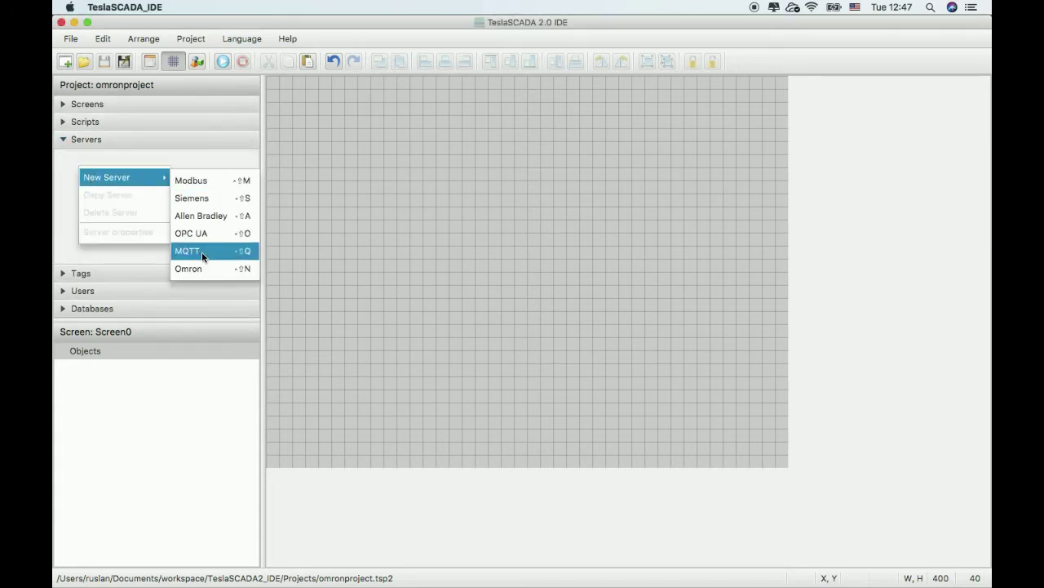
Create Omron server OmronServer1 at IP 192.168.0.111, port 9600, connection type UDP.
click(197, 269)
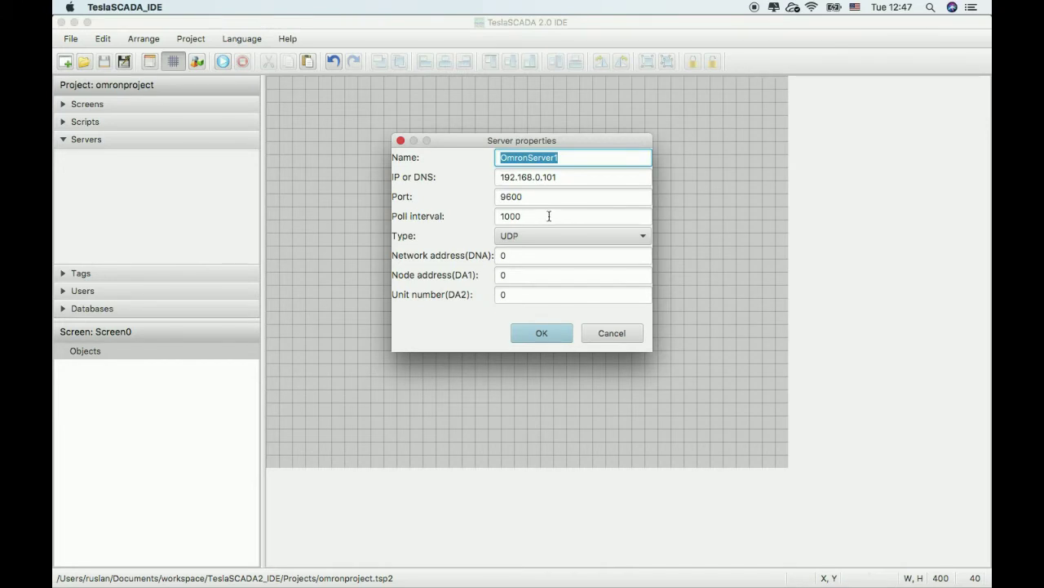
click(555, 176)
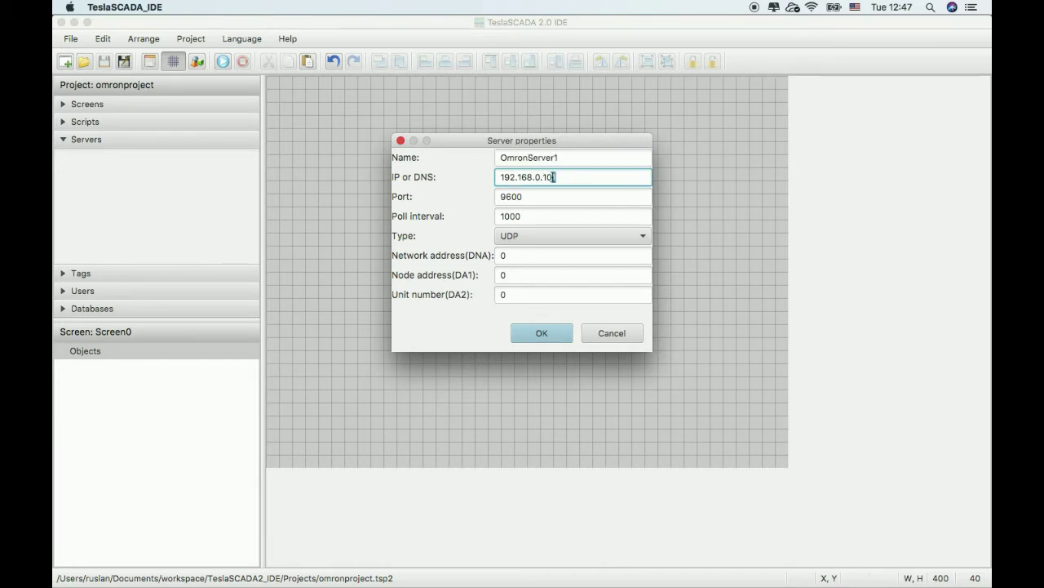
double_click(552, 176)
text(111)
double_click(525, 220)
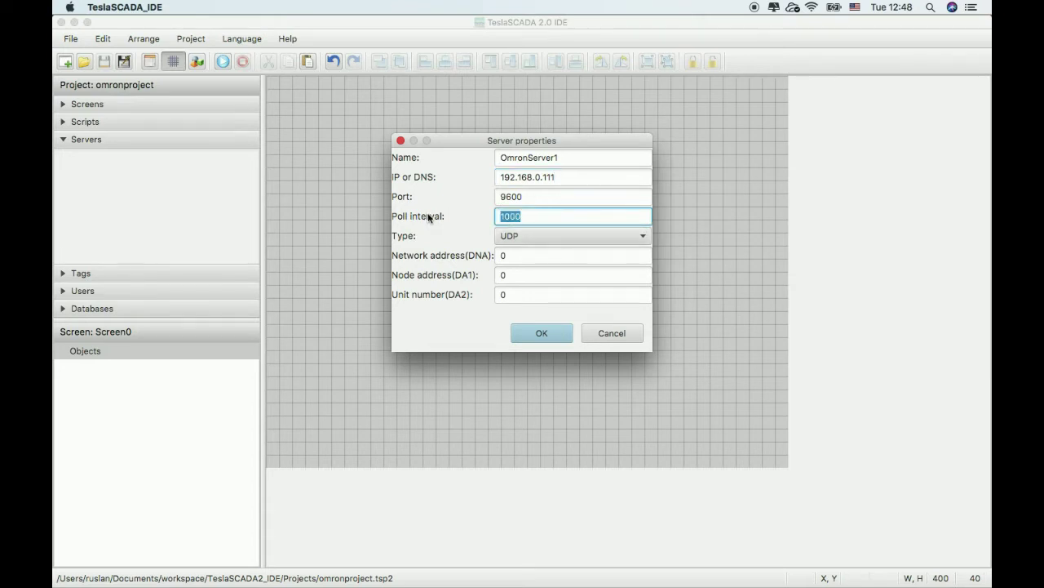
click(532, 237)
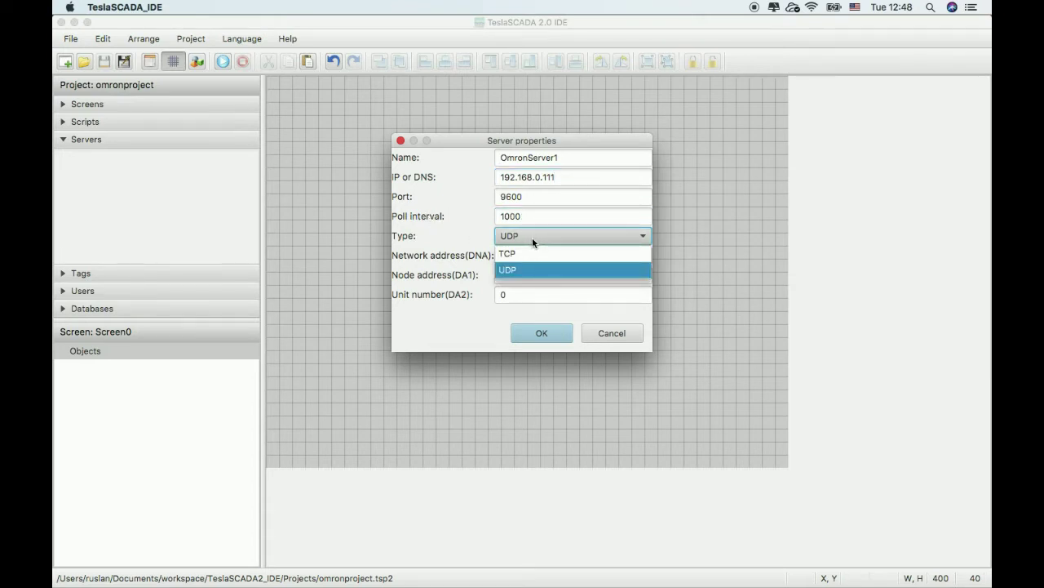
click(532, 252)
click(525, 266)
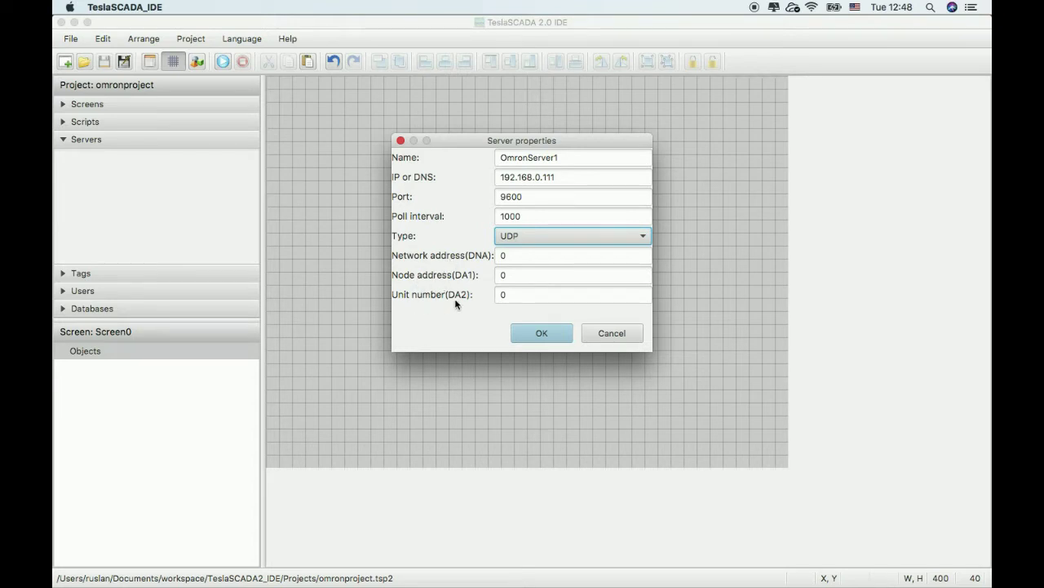
click(548, 331)
Create a new tag in the Tags section named Bit0.
click(108, 274)
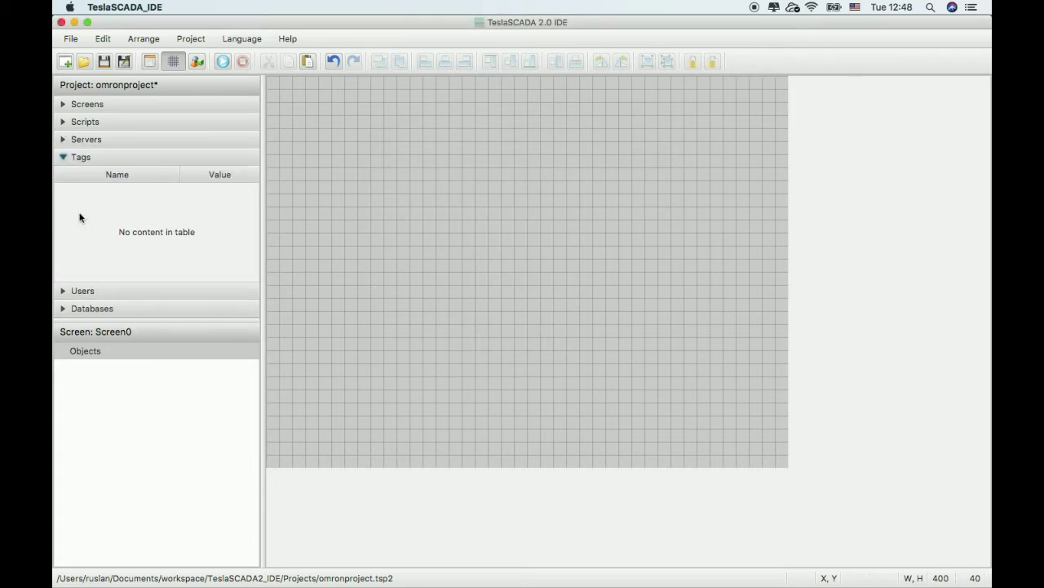
right_click(80, 215)
click(98, 245)
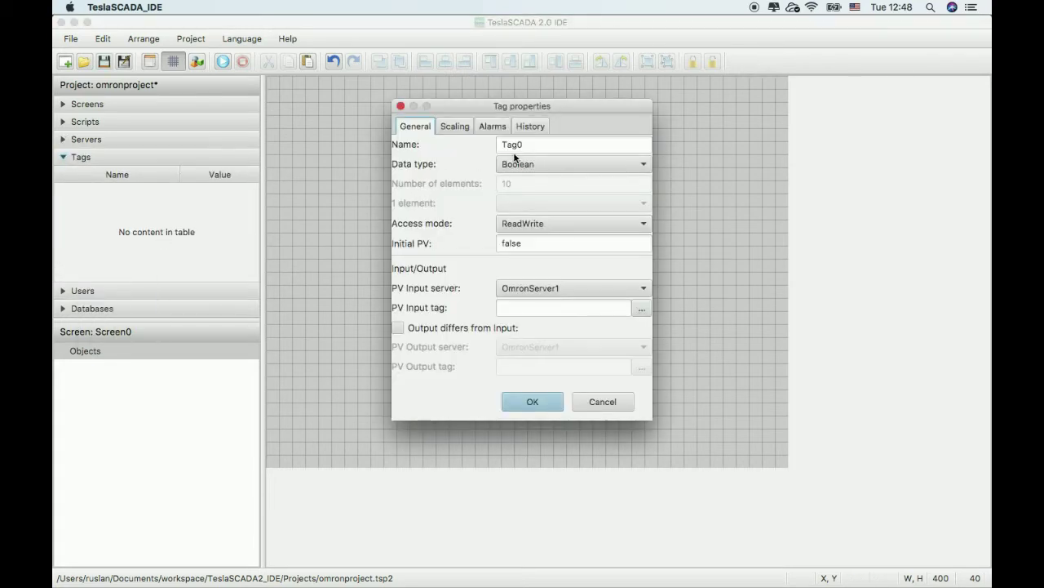
text(Bito)
key(BackSpace)
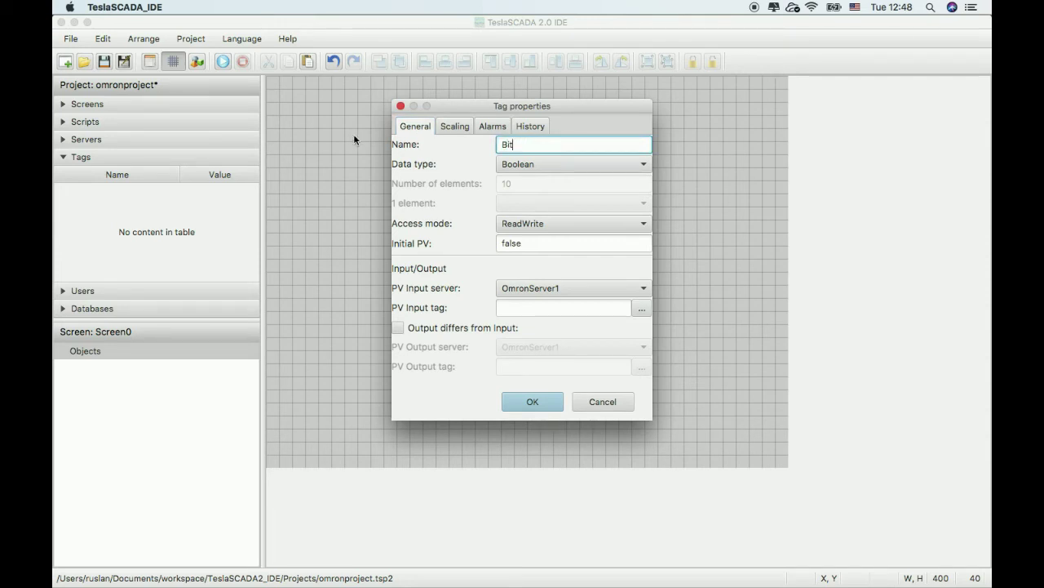
text(0)
Point Bit0's input at Data Memory (DM) address 0, bit 0, and save the tag.
click(642, 308)
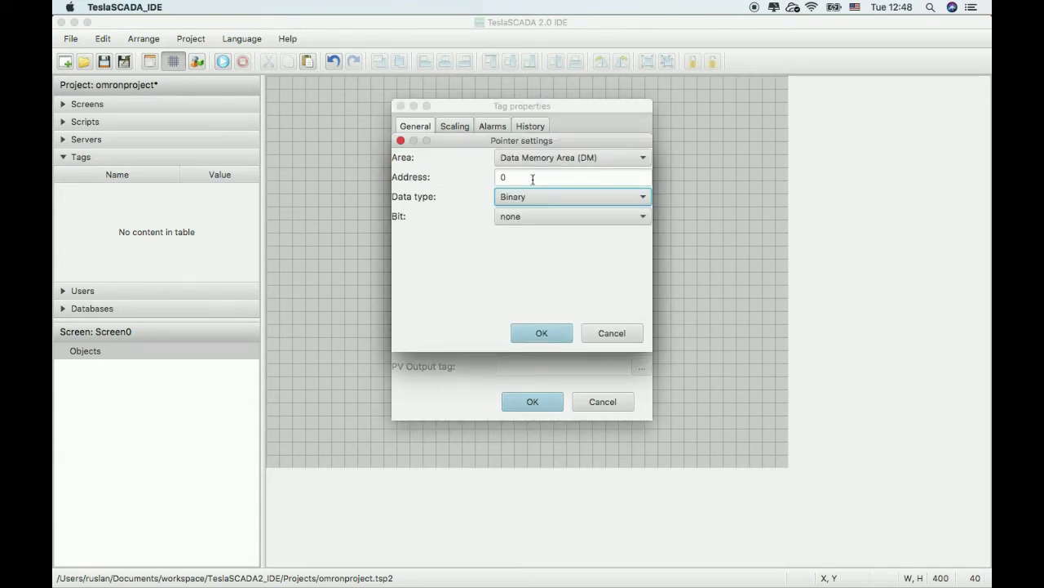
click(527, 159)
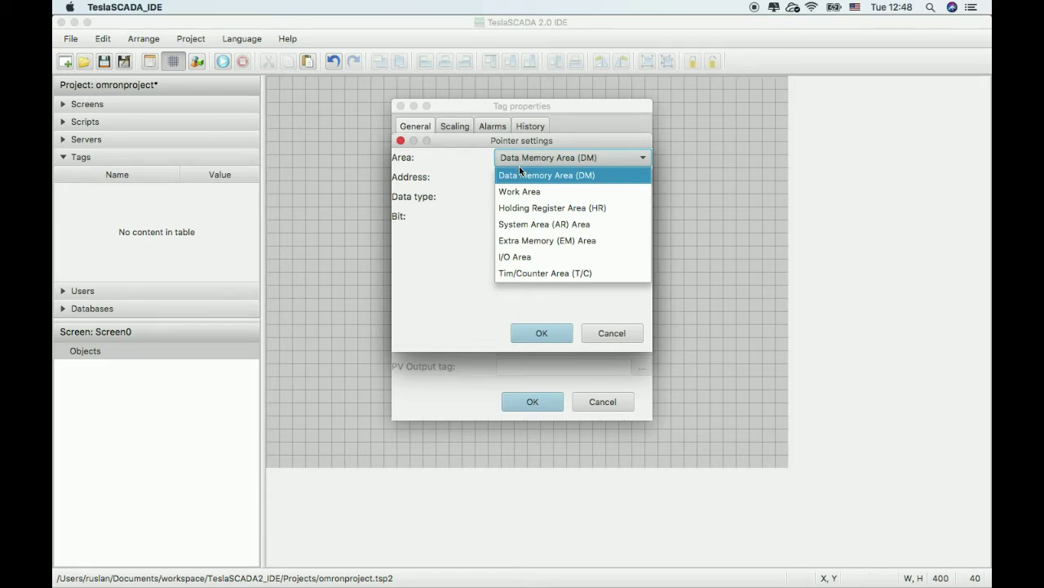
click(520, 172)
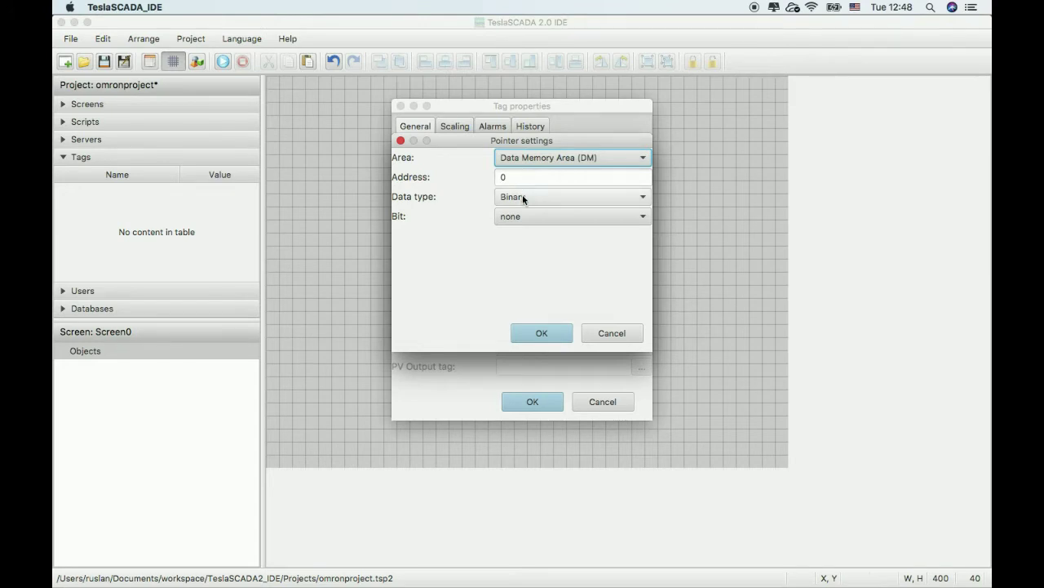
click(523, 216)
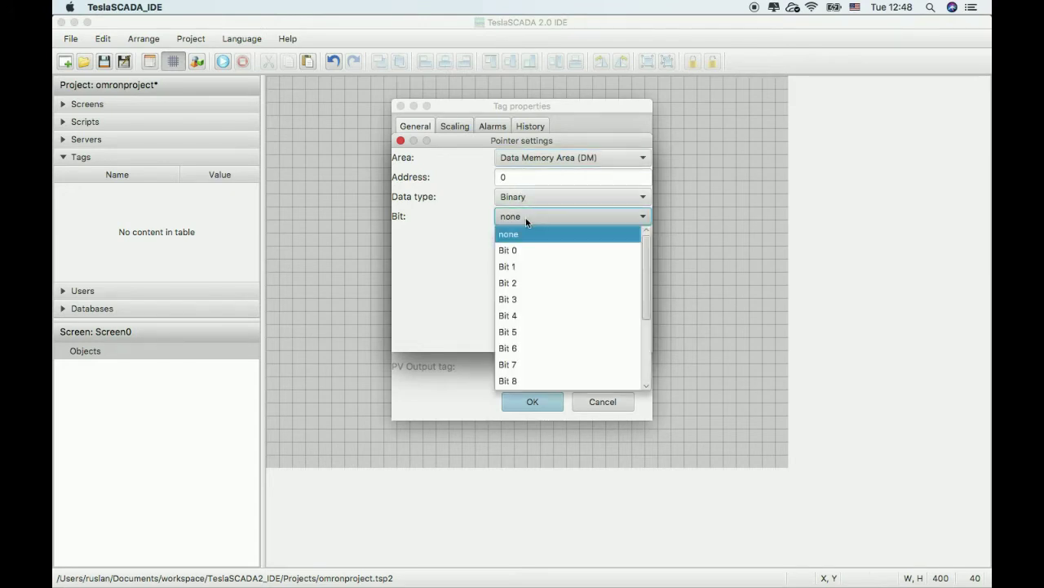
click(523, 250)
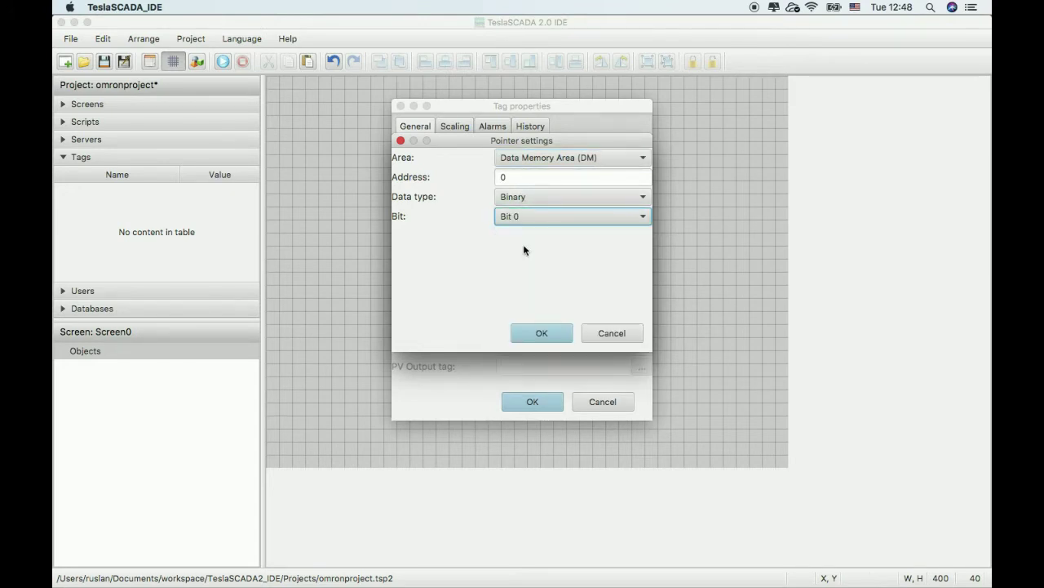
click(554, 329)
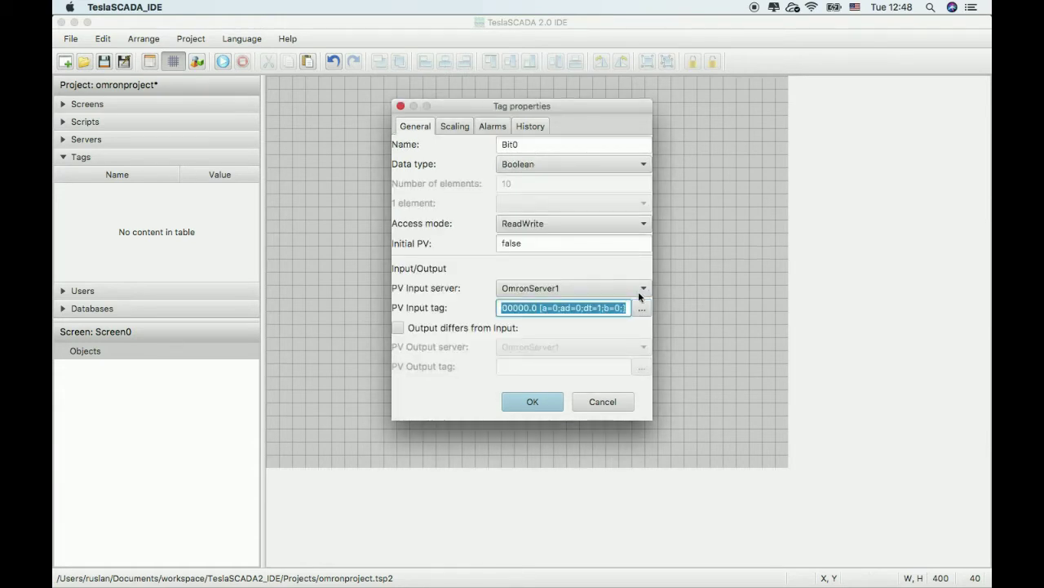
click(552, 395)
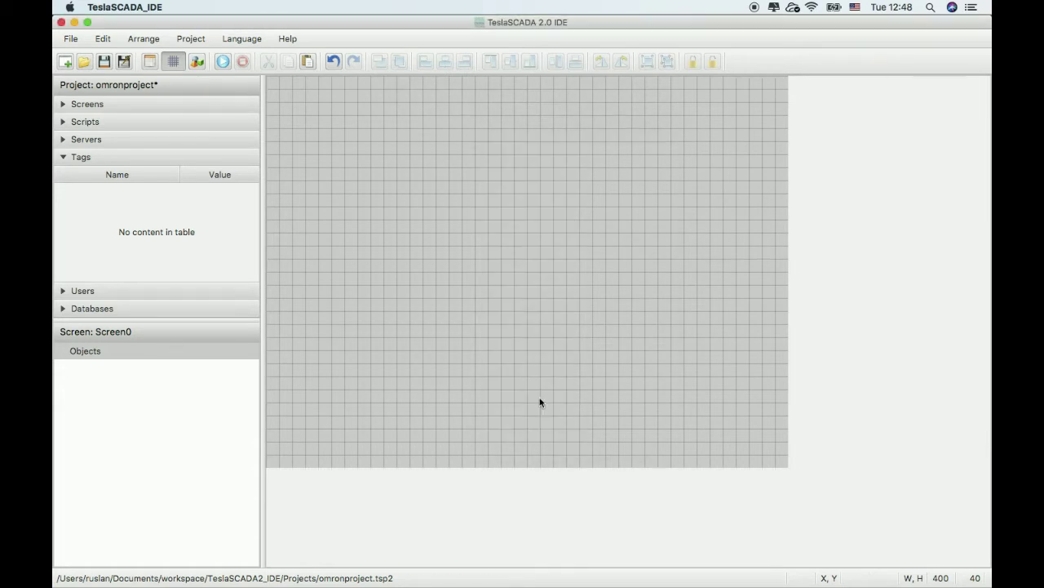
right_click(80, 227)
Add tag Integer as Int(32 bit), reading DM address 0 as Signed Integer(16bit).
click(100, 253)
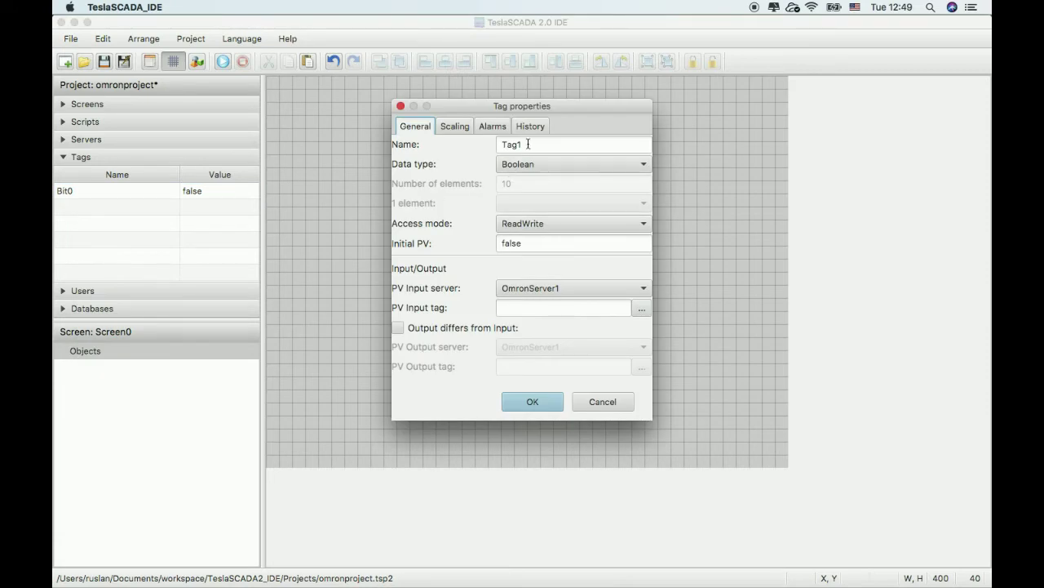
text(Inte)
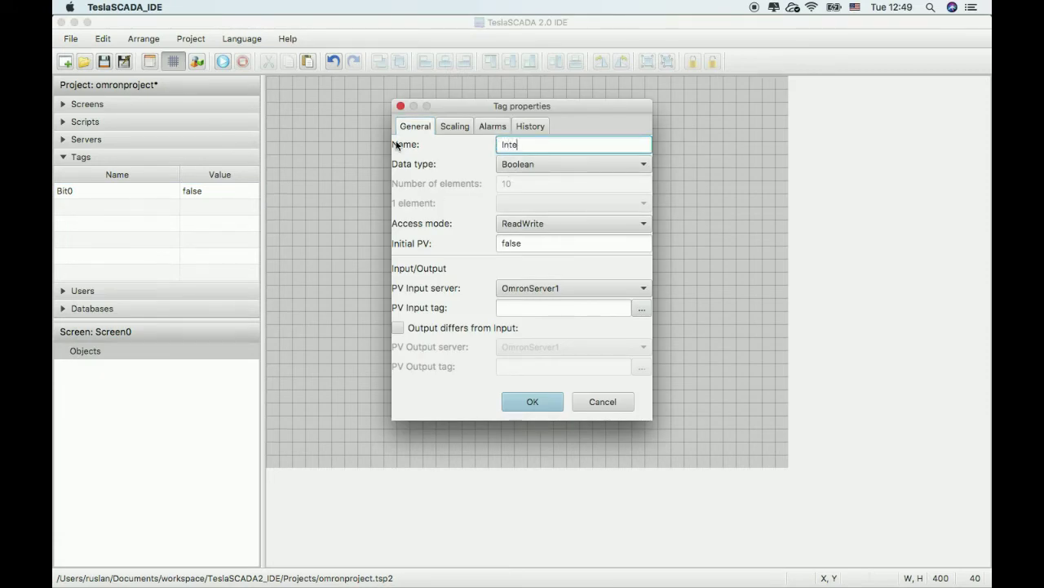
text(ger)
click(522, 164)
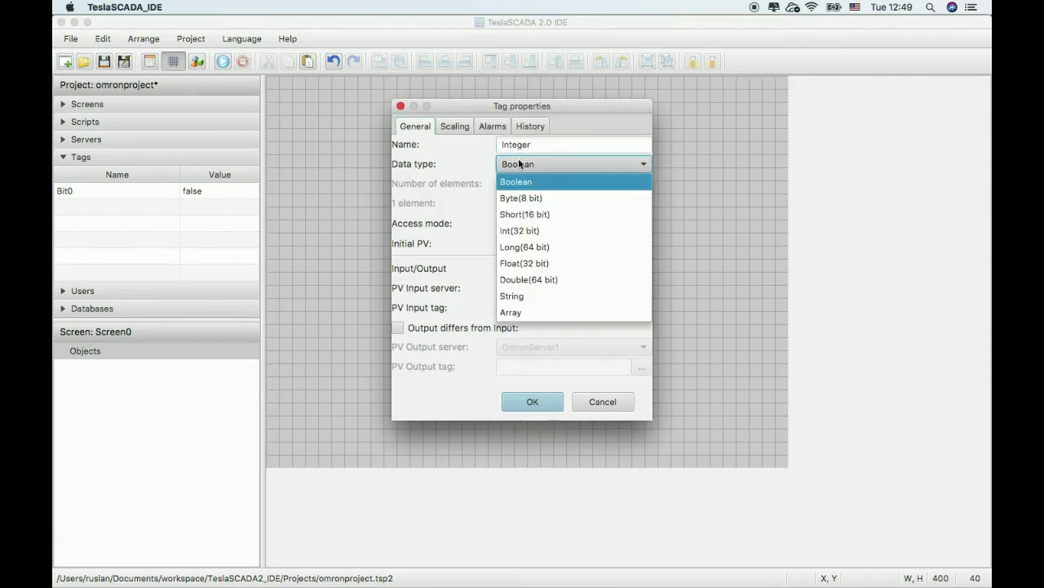
click(525, 234)
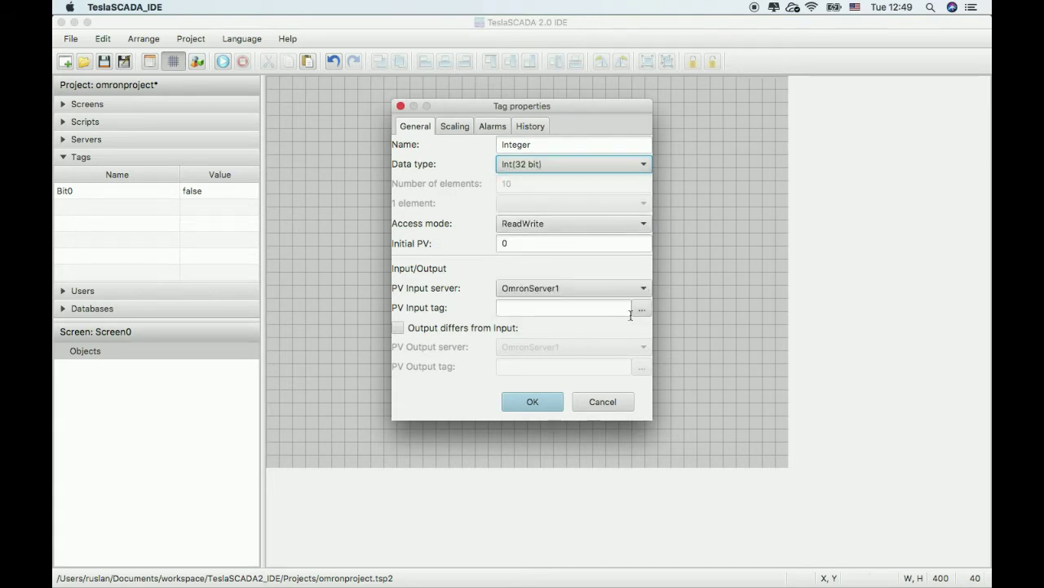
click(639, 308)
click(534, 197)
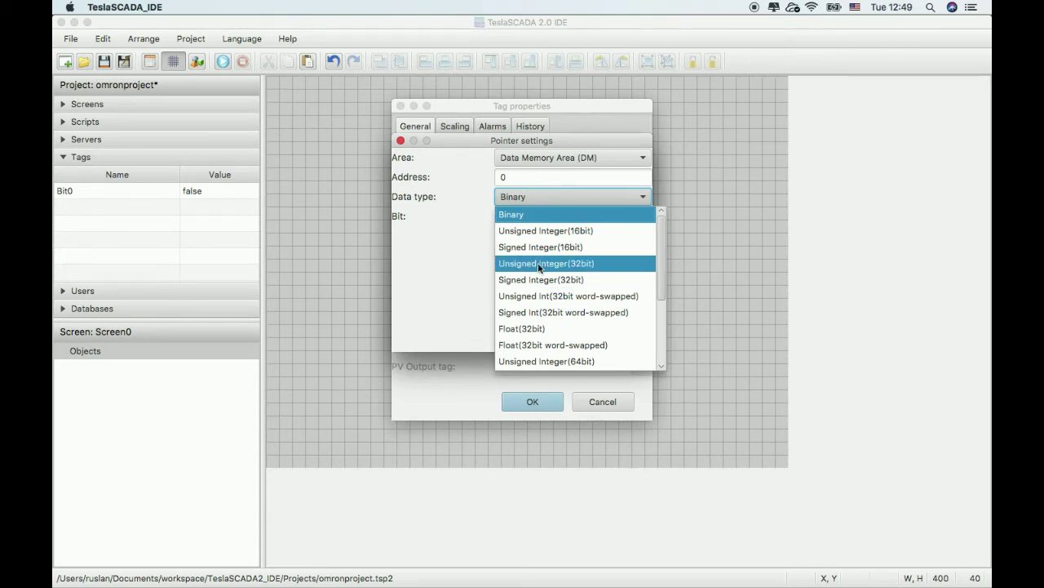
click(537, 248)
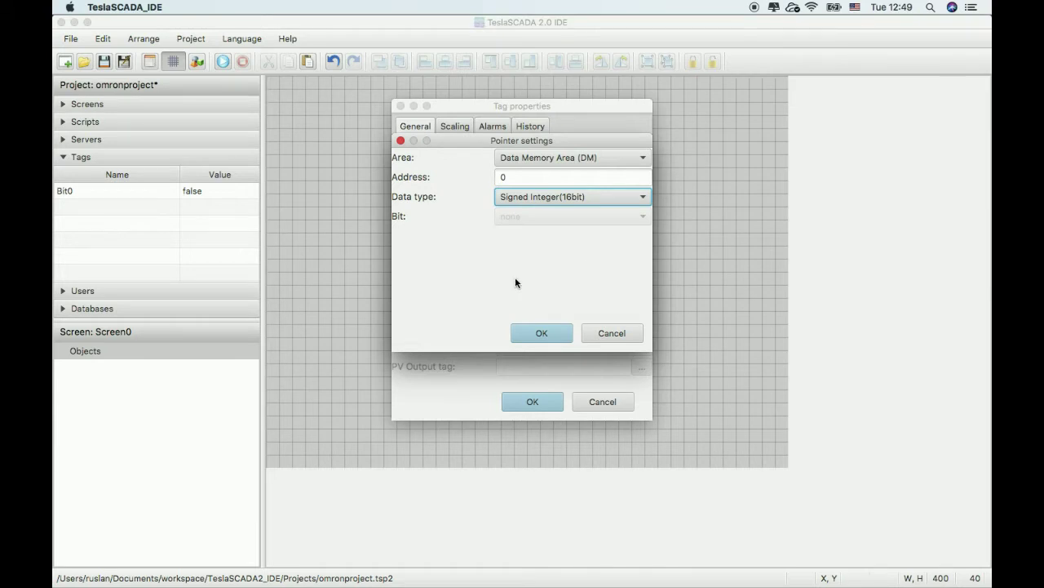
click(539, 341)
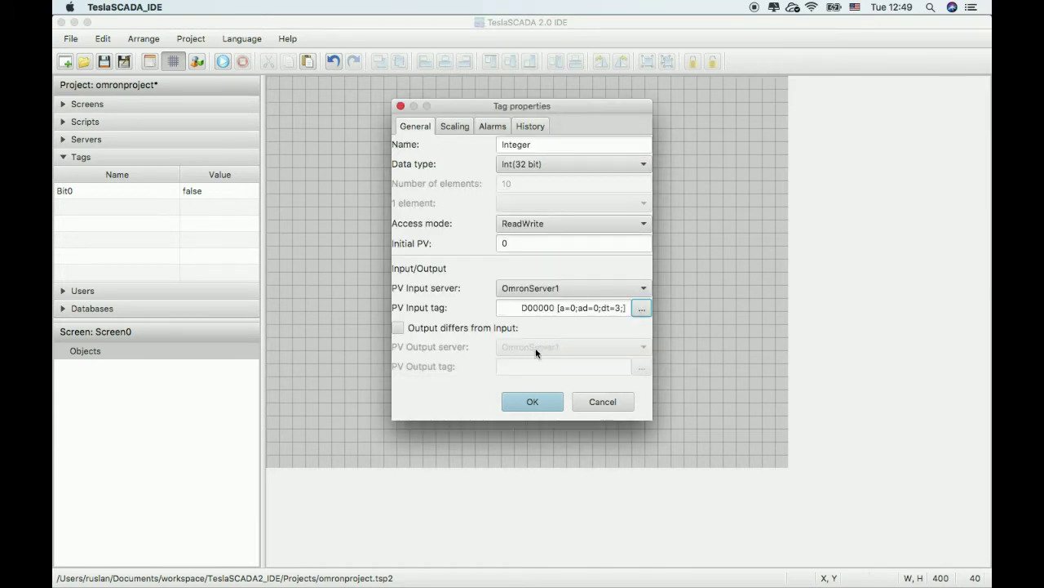
click(530, 403)
Create a new tag named SystemTag with data type Long(64 bit).
right_click(115, 232)
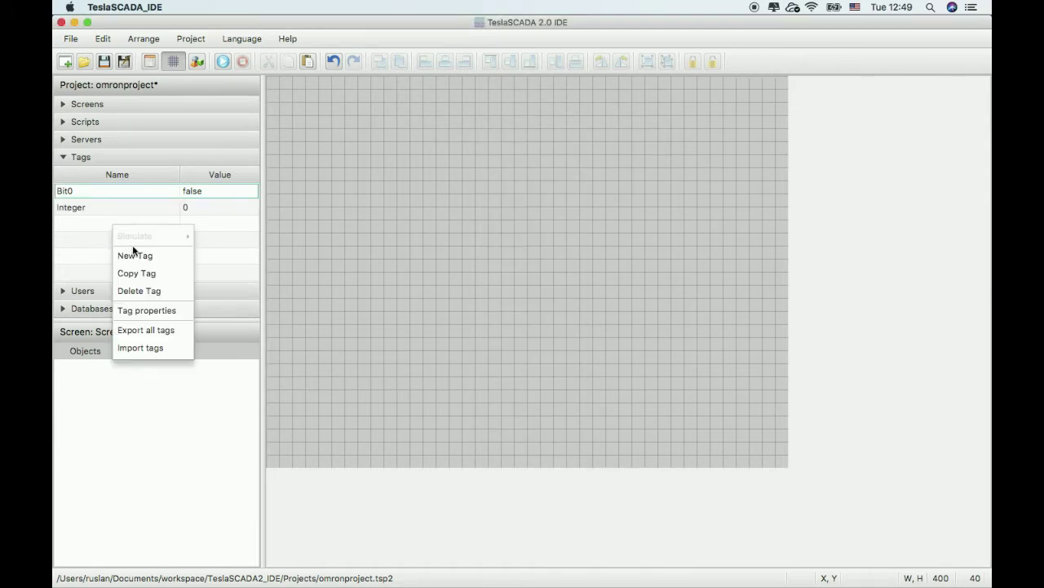
click(136, 255)
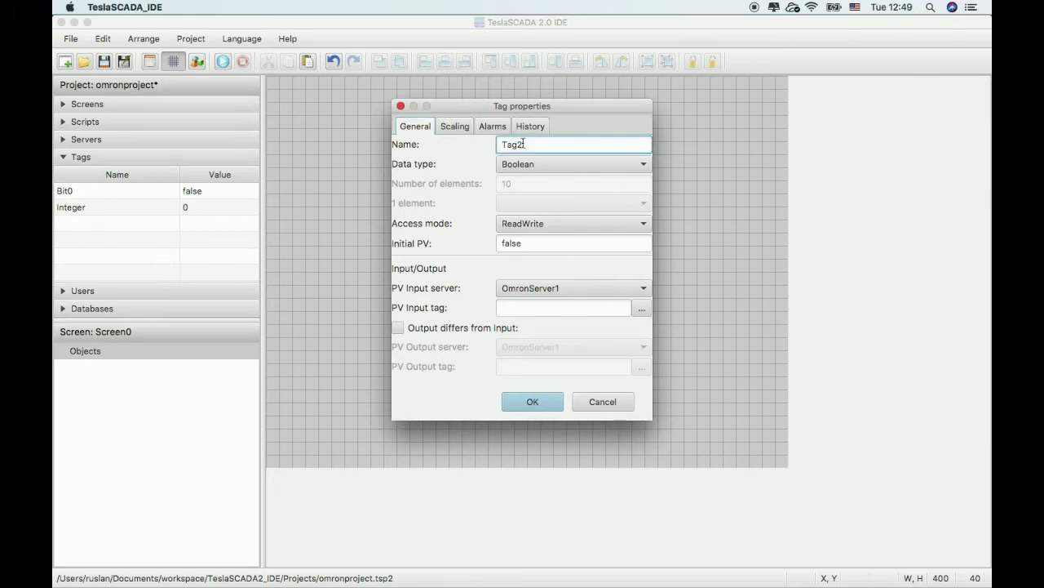
drag(531, 144, 417, 141)
text(Syst)
text(em)
text(St)
key(BackSpace)
key(BackSpace)
text(Tag)
click(524, 166)
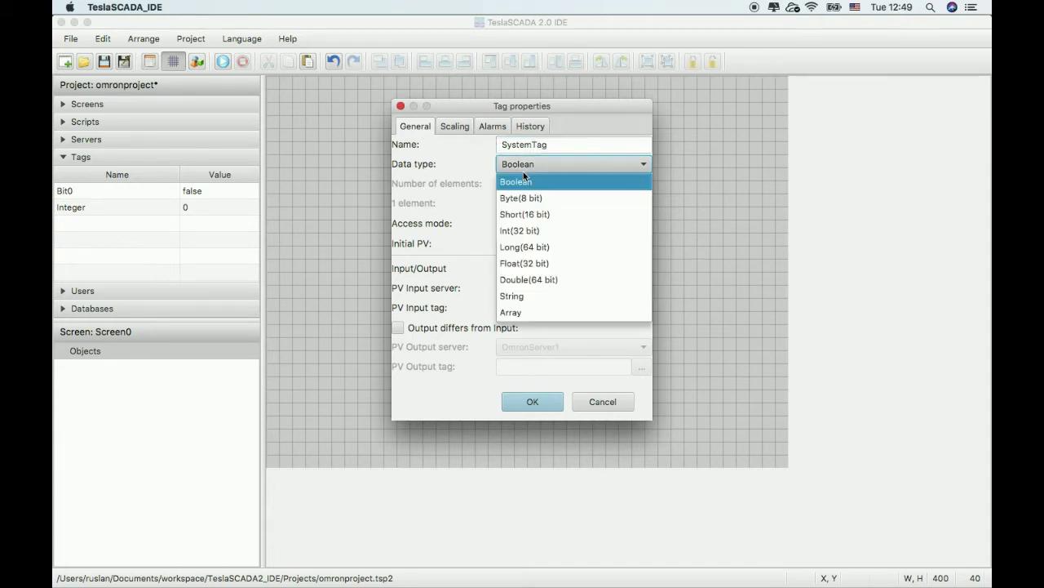
click(526, 214)
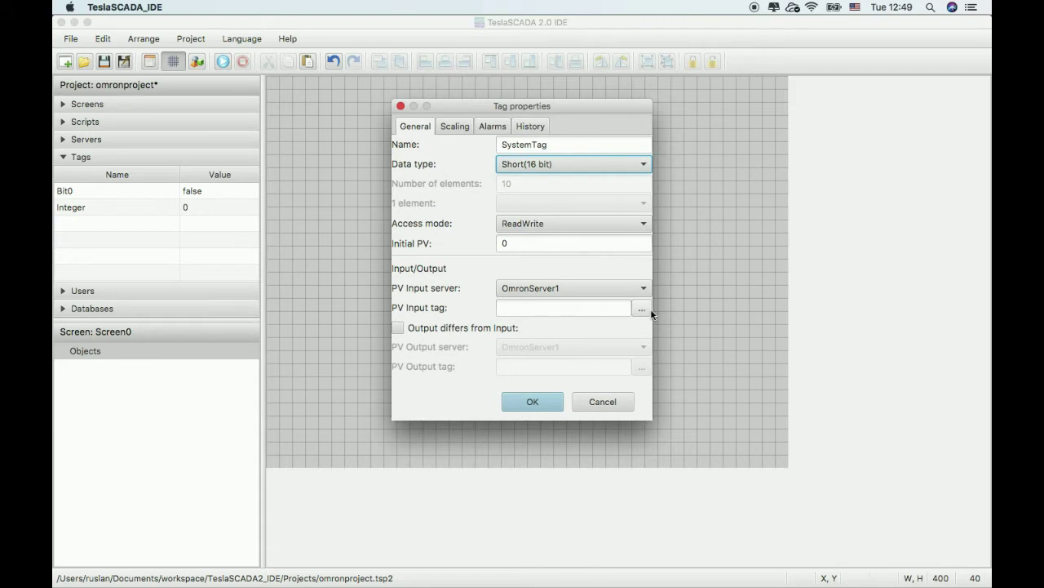
click(523, 167)
click(527, 249)
Point SystemTag at System Area (AR) address 0 as Signed Integer(64bit) and add it.
click(640, 310)
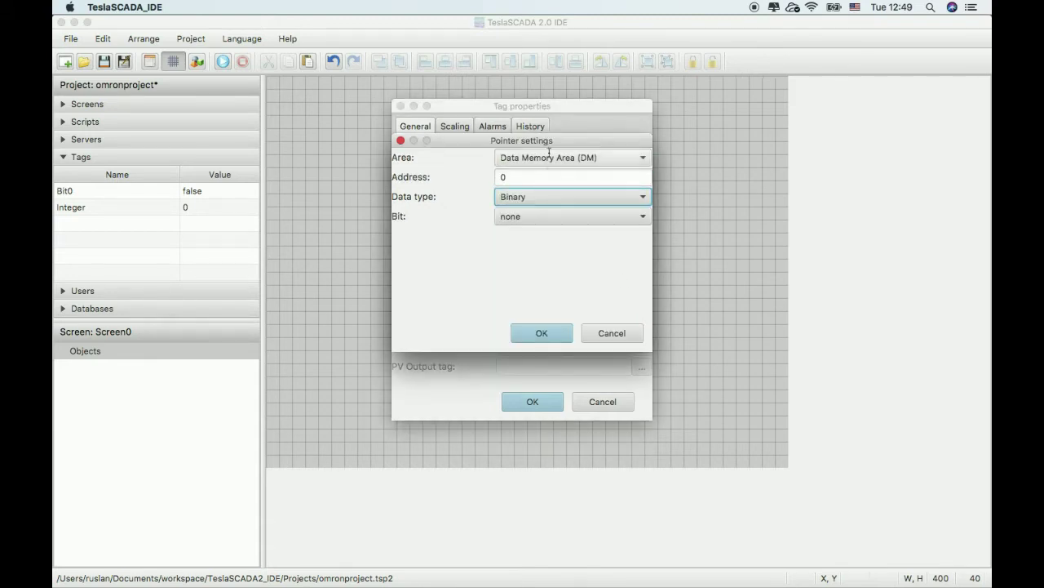
click(586, 159)
click(559, 221)
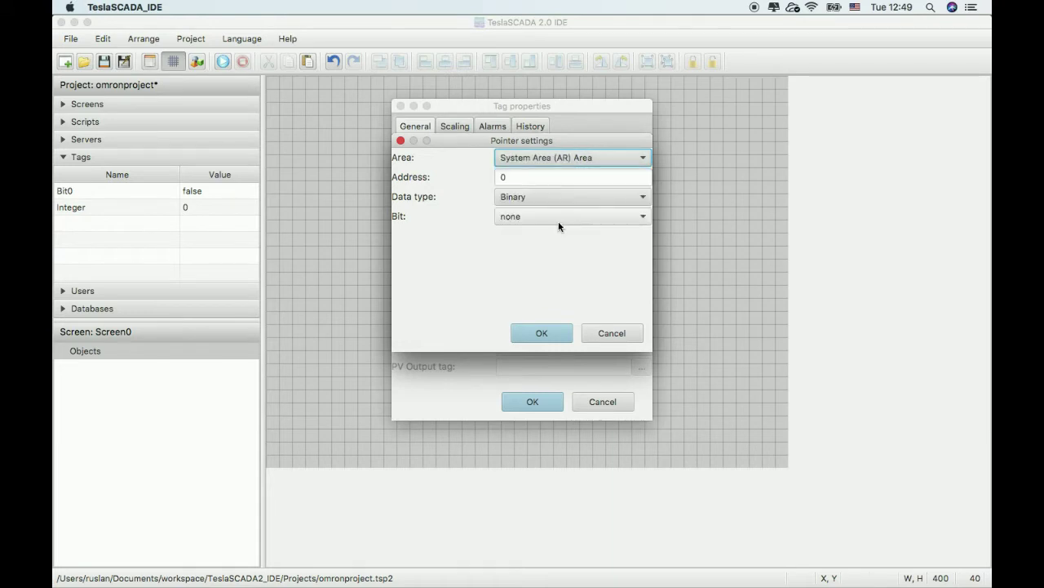
double_click(513, 179)
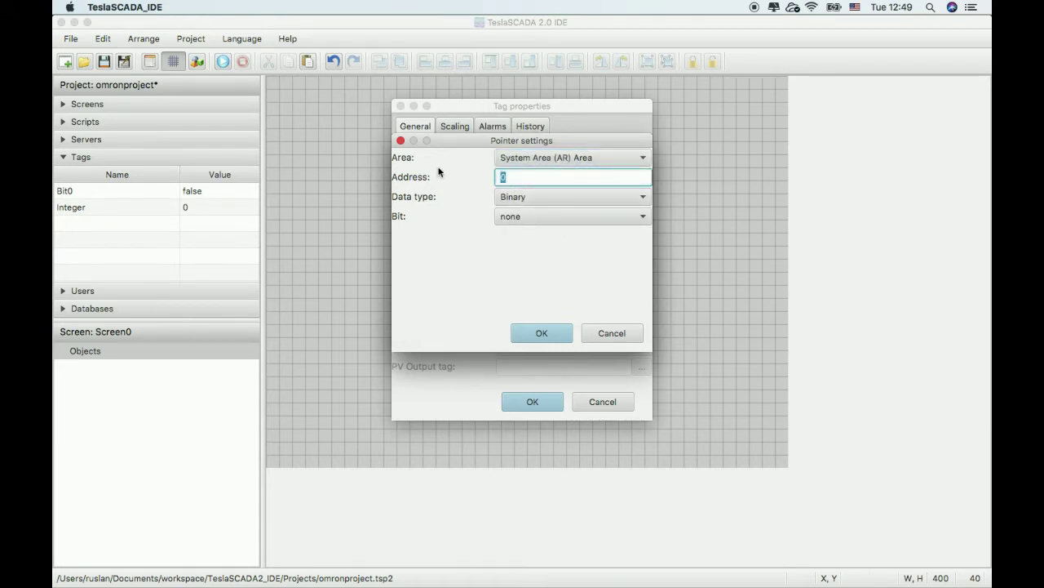
click(553, 203)
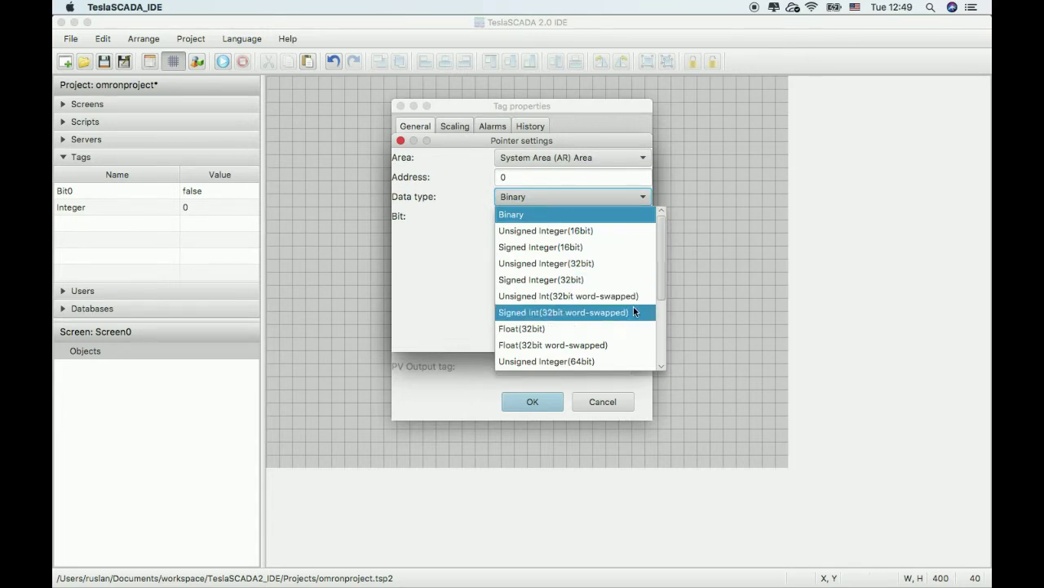
drag(658, 294, 659, 322)
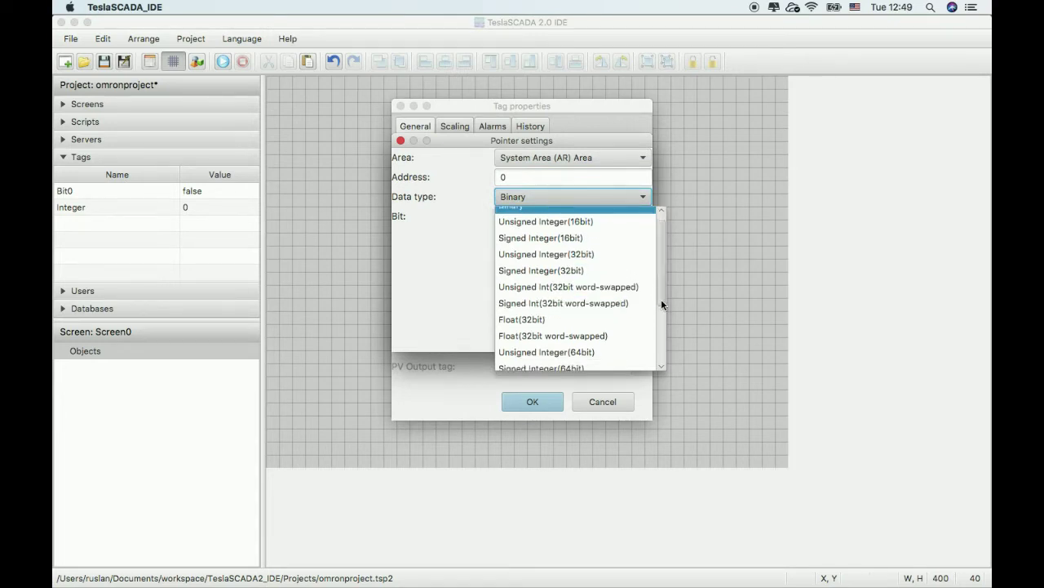
click(602, 323)
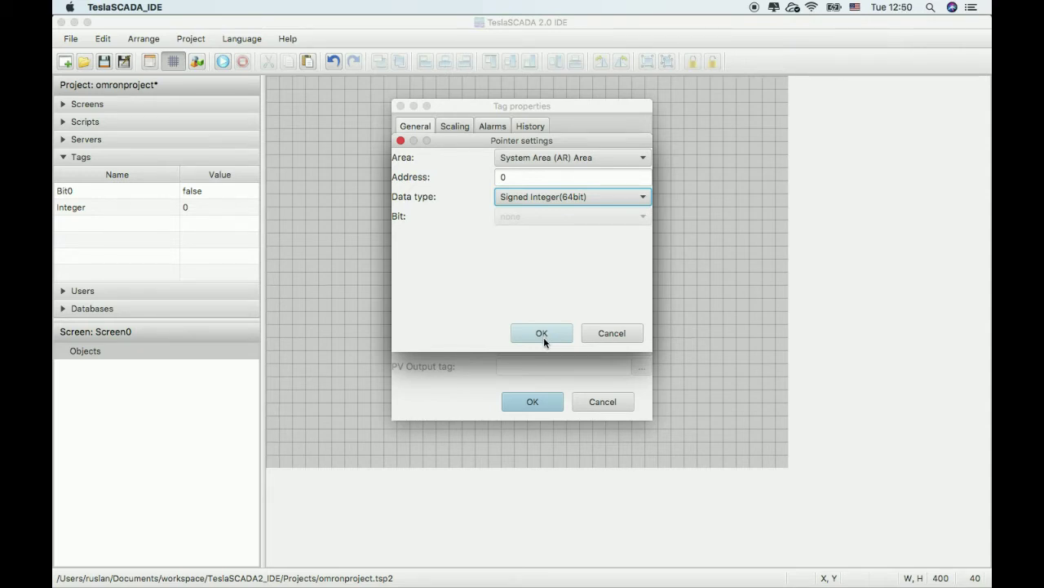
click(544, 336)
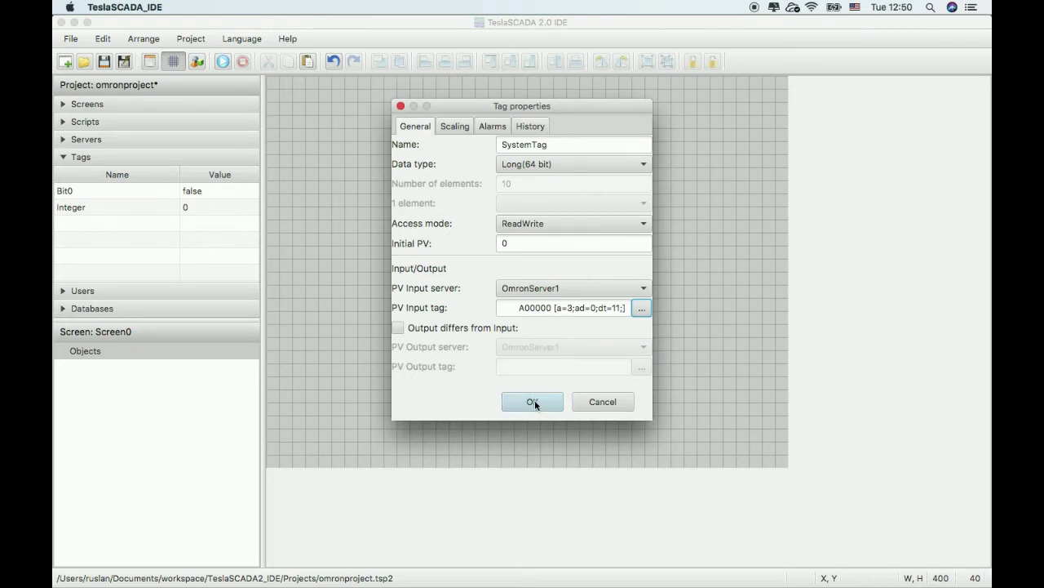
click(533, 402)
right_click(153, 240)
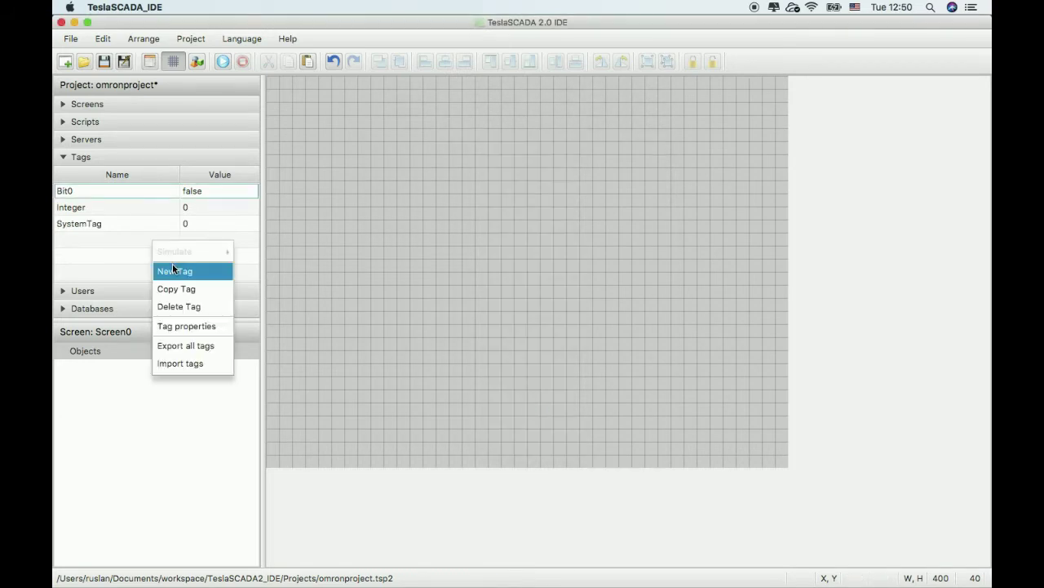
Create a new tag named Float with data type Float(32 bit).
click(172, 265)
drag(526, 145, 436, 139)
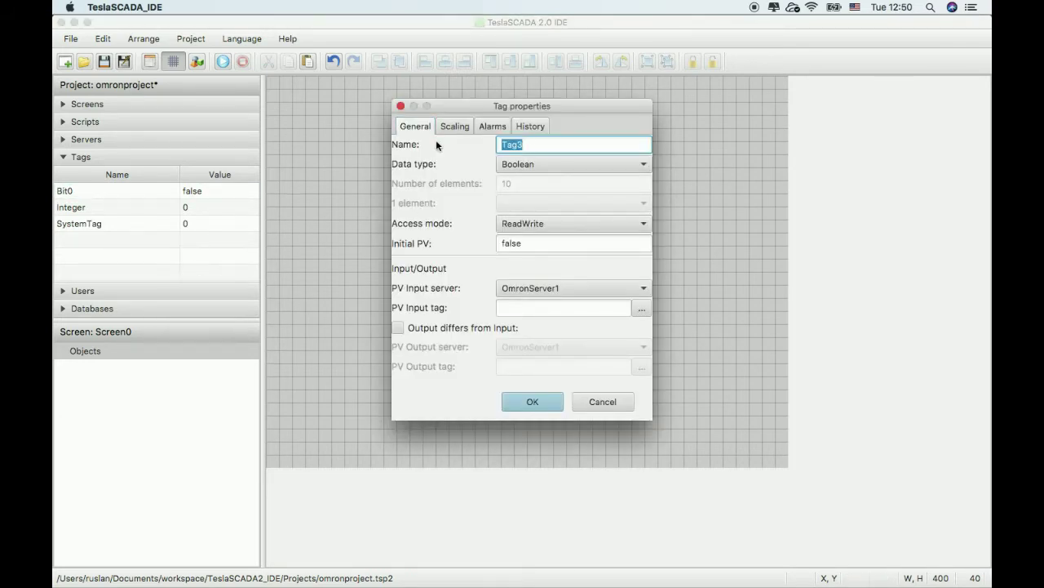
text(Float)
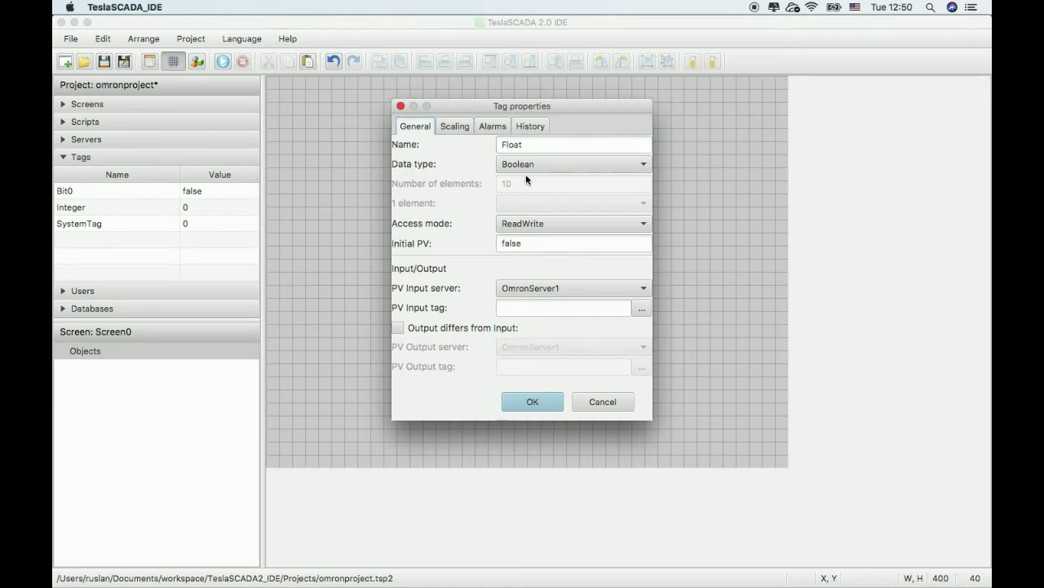
click(524, 168)
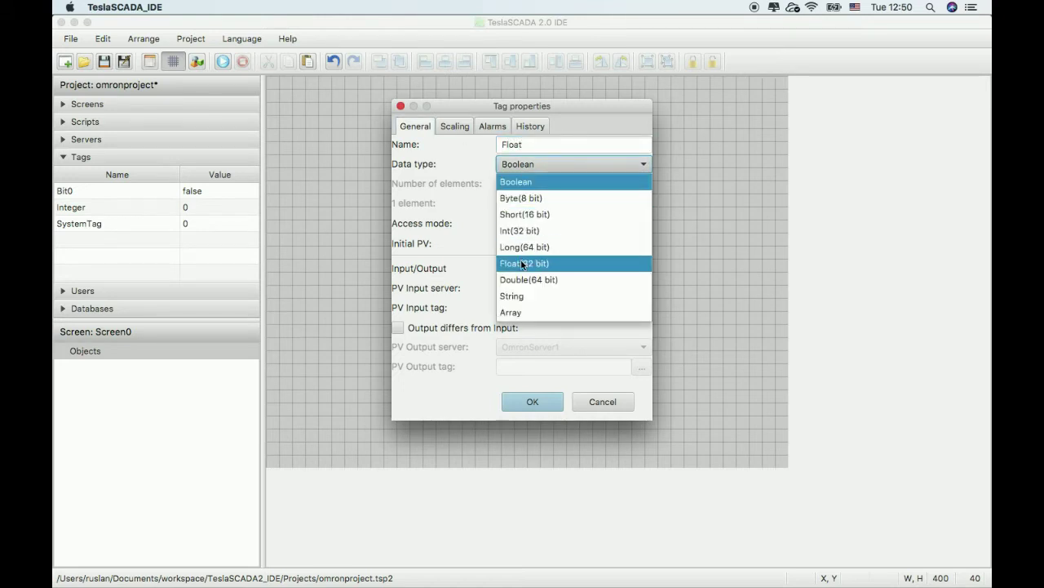
click(522, 264)
Point the Float tag at Holding Register Area address 10 as Float(32bit).
click(643, 309)
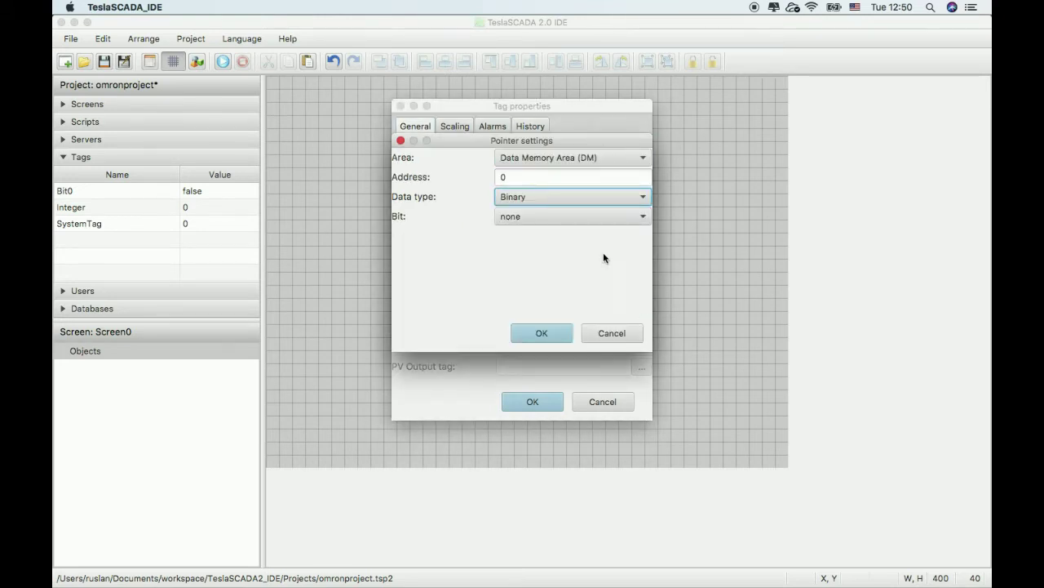
click(560, 159)
click(539, 207)
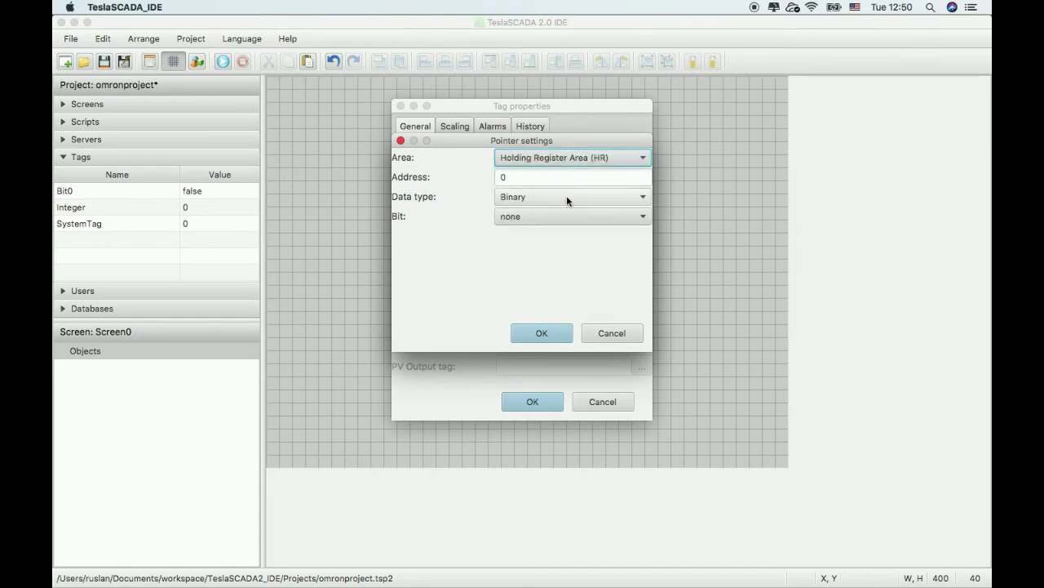
click(566, 198)
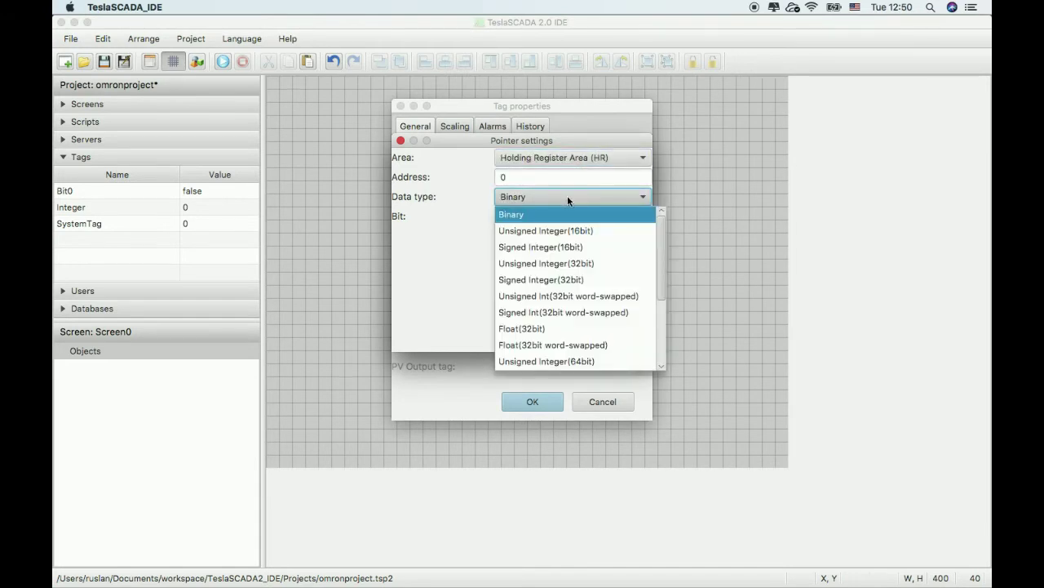
click(560, 328)
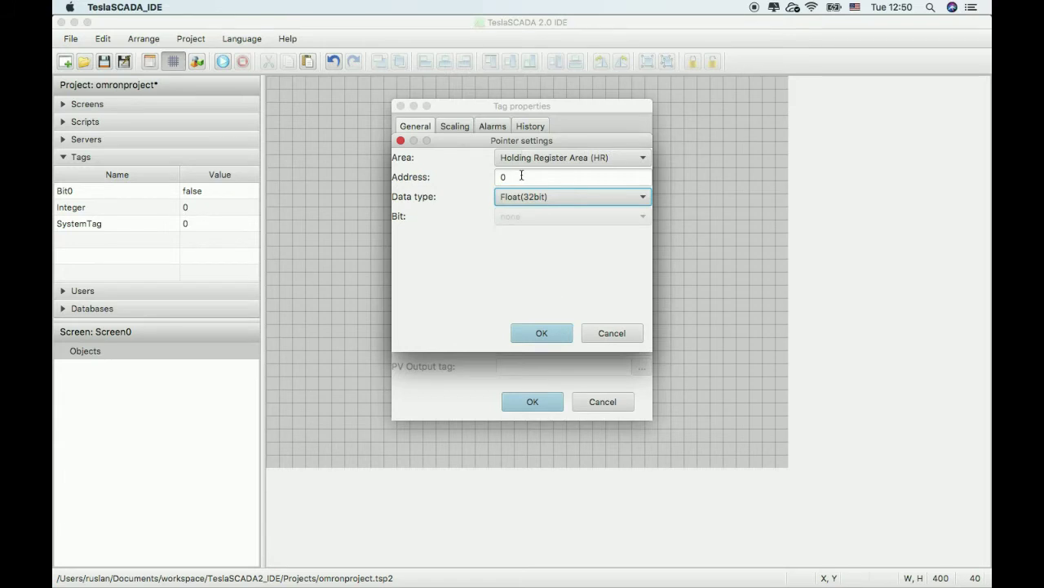
double_click(521, 174)
text(10)
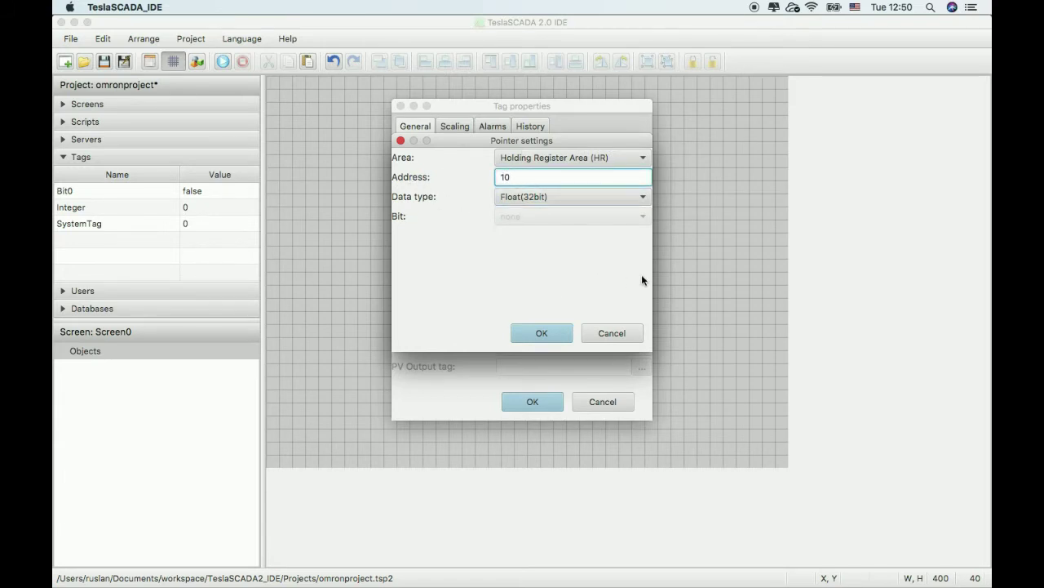
click(563, 332)
Add the Float tag, save, and place a Light button from Buttons and Switches on Screen0.
click(534, 401)
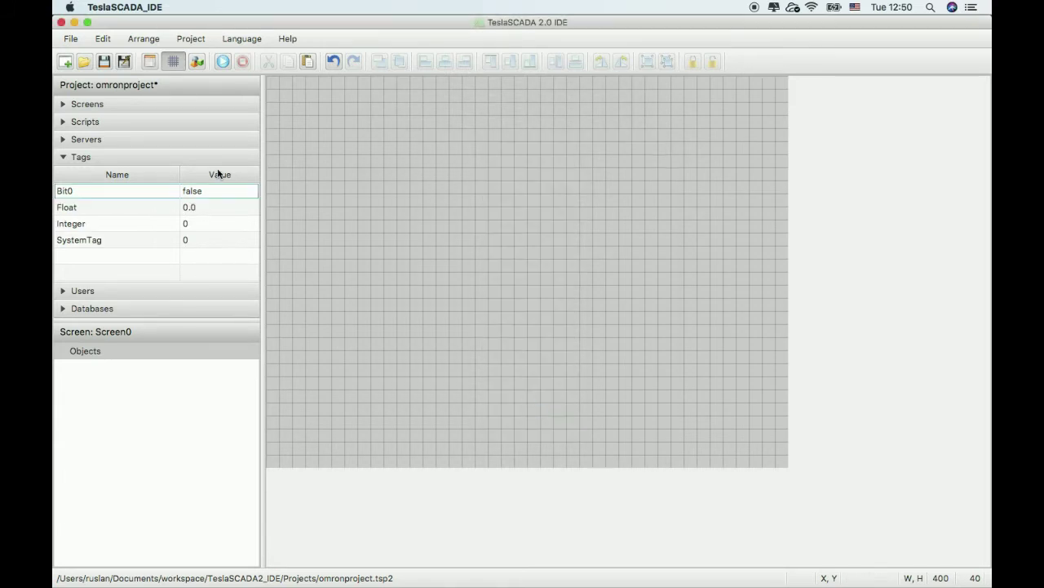
click(105, 62)
right_click(340, 180)
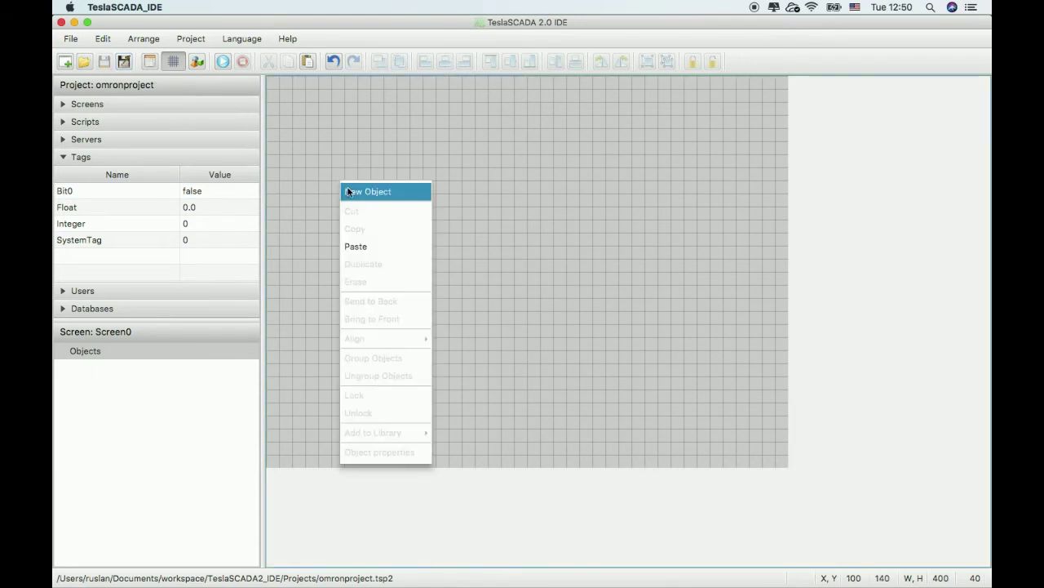
click(348, 192)
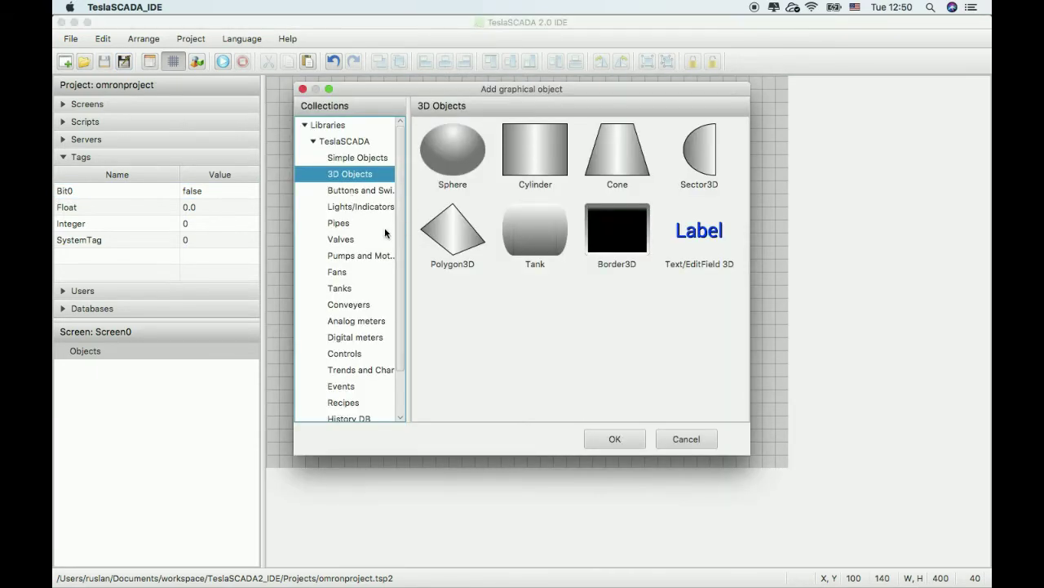
click(362, 192)
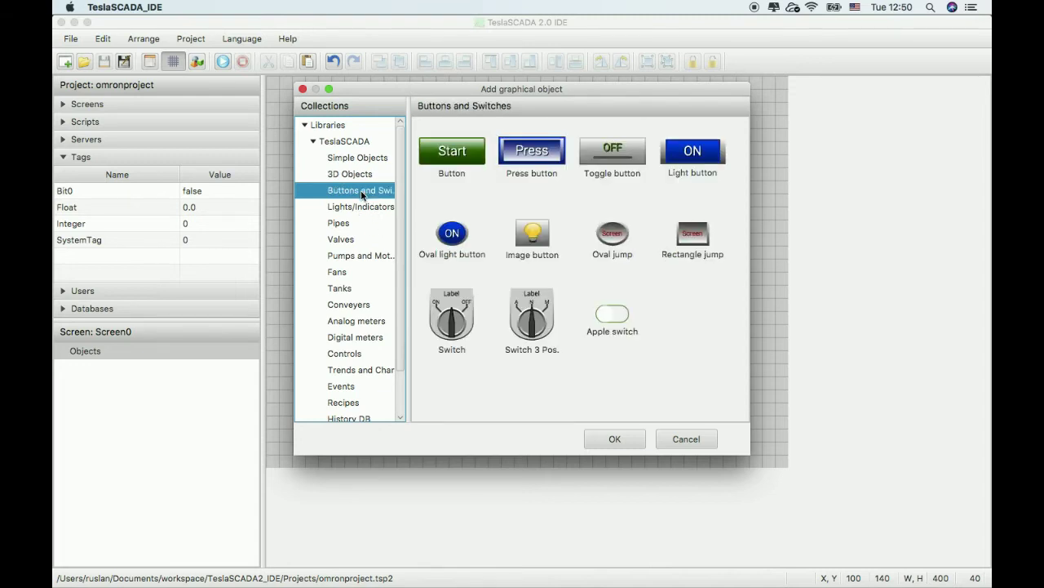
double_click(692, 155)
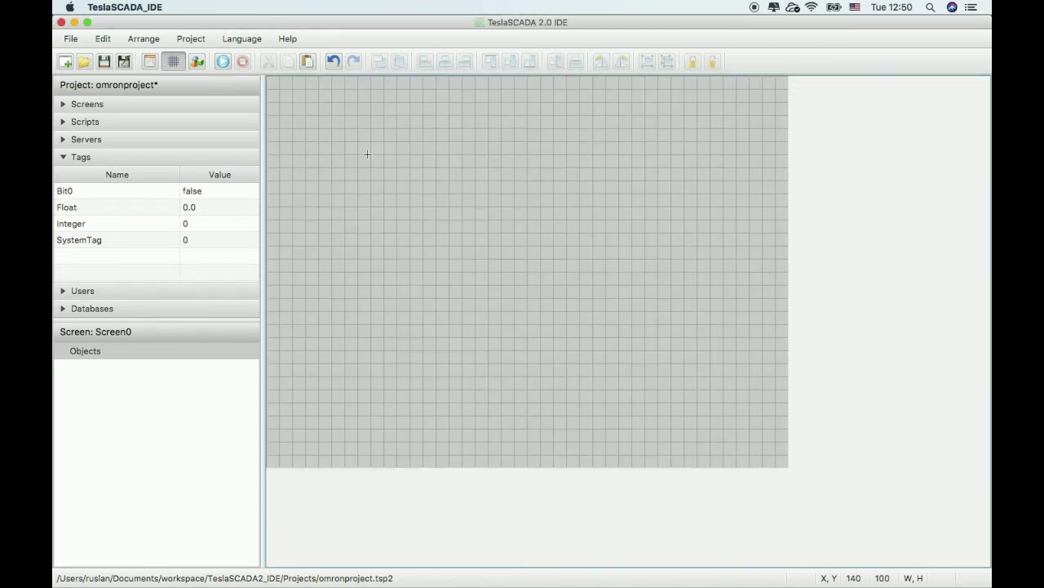
click(367, 155)
Label the light button Bit0 and make its indicator light when Bit0 equals 1.
double_click(383, 159)
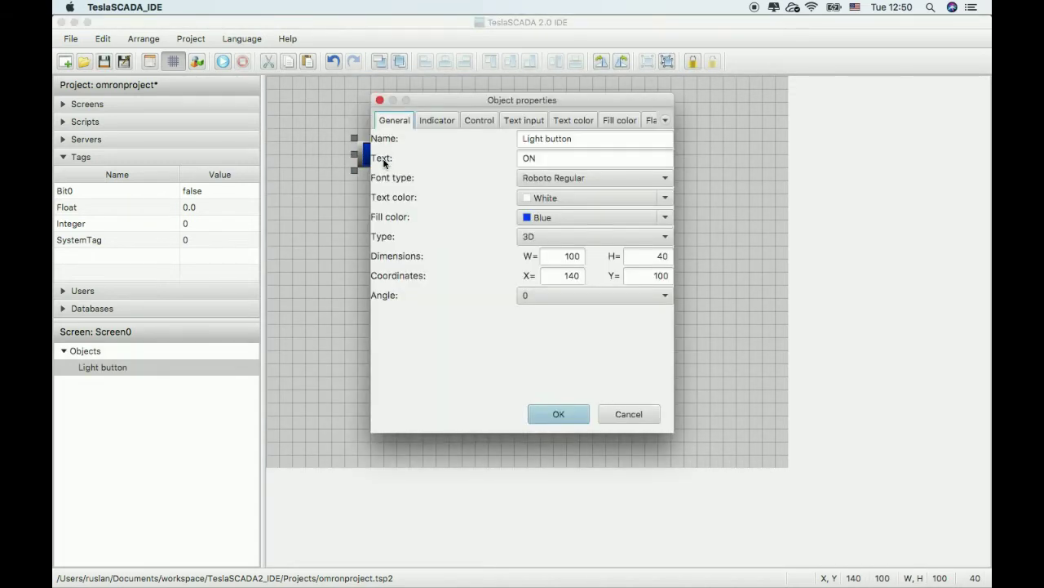
double_click(548, 157)
text(Bit0)
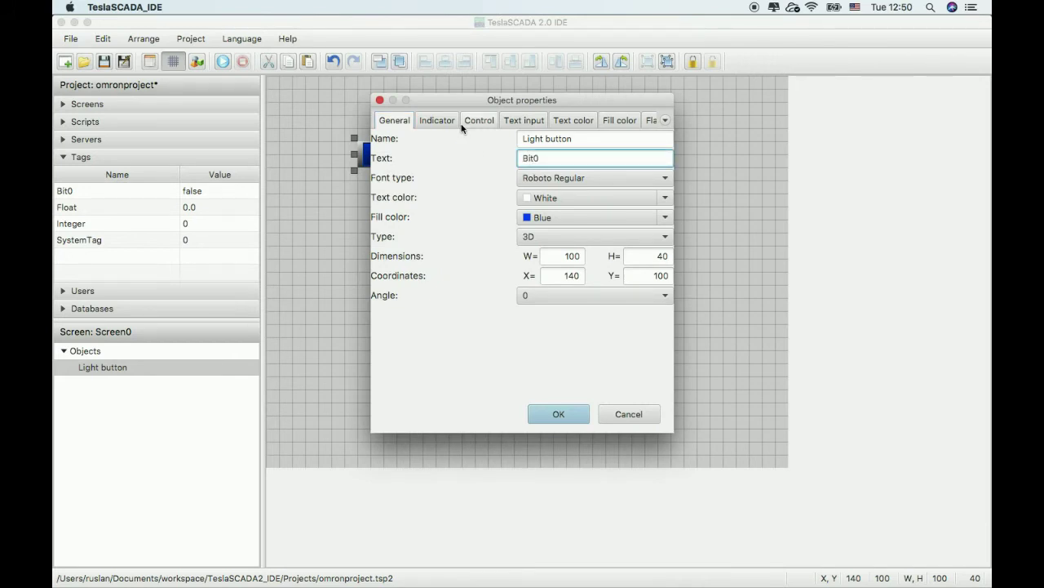
click(438, 121)
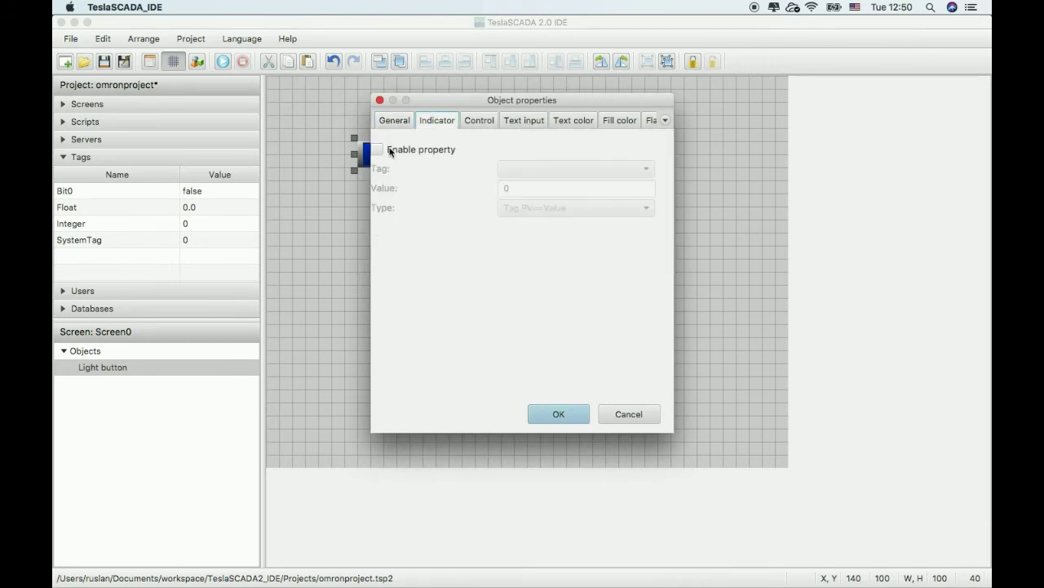
click(390, 152)
click(529, 166)
click(528, 187)
key(Tab)
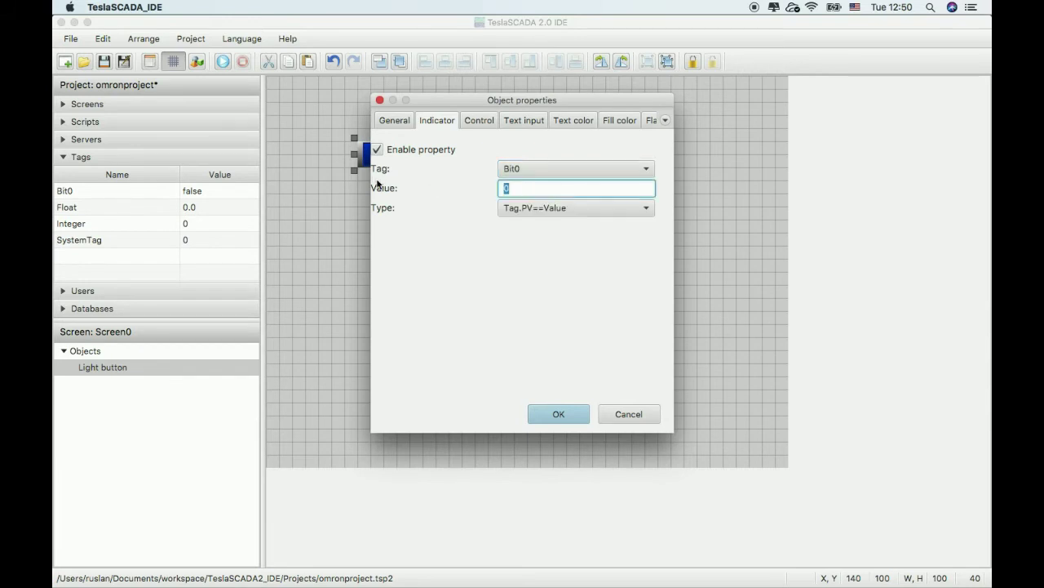
text(1)
double_click(518, 189)
Make the button toggle Bit0, confirm the settings, and save the project.
click(479, 120)
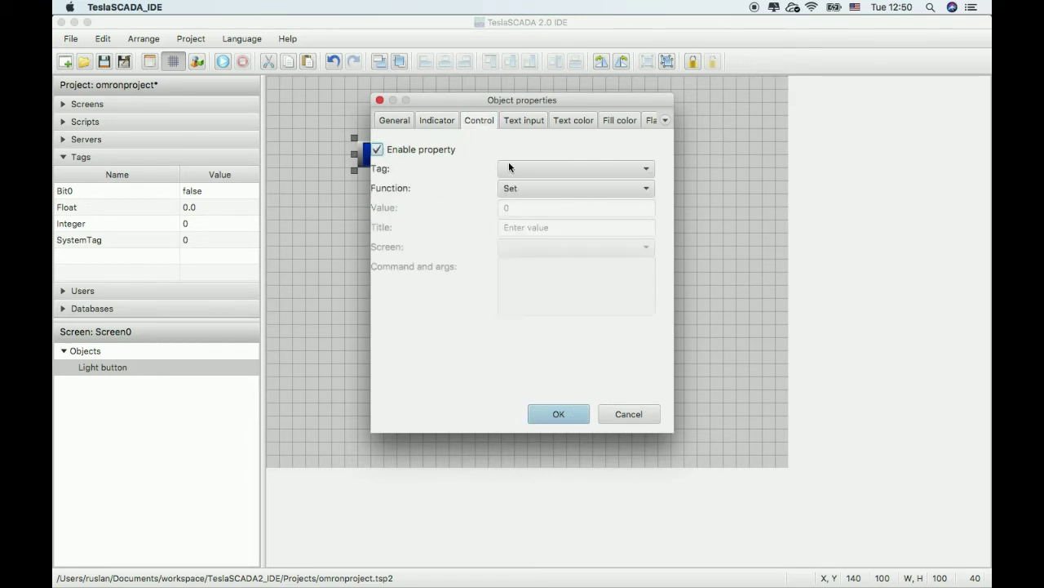
click(509, 168)
click(527, 185)
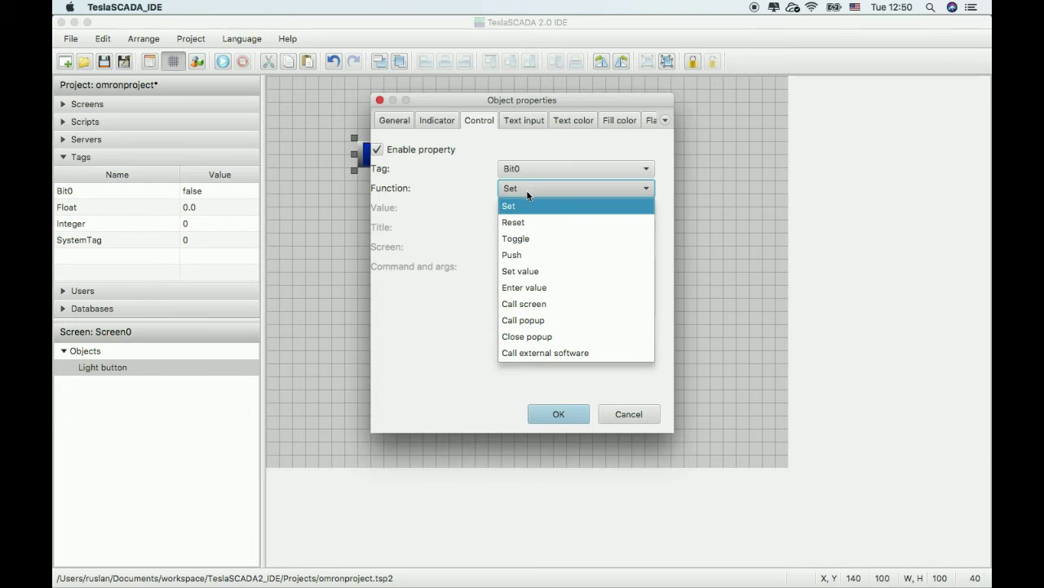
click(529, 238)
click(559, 414)
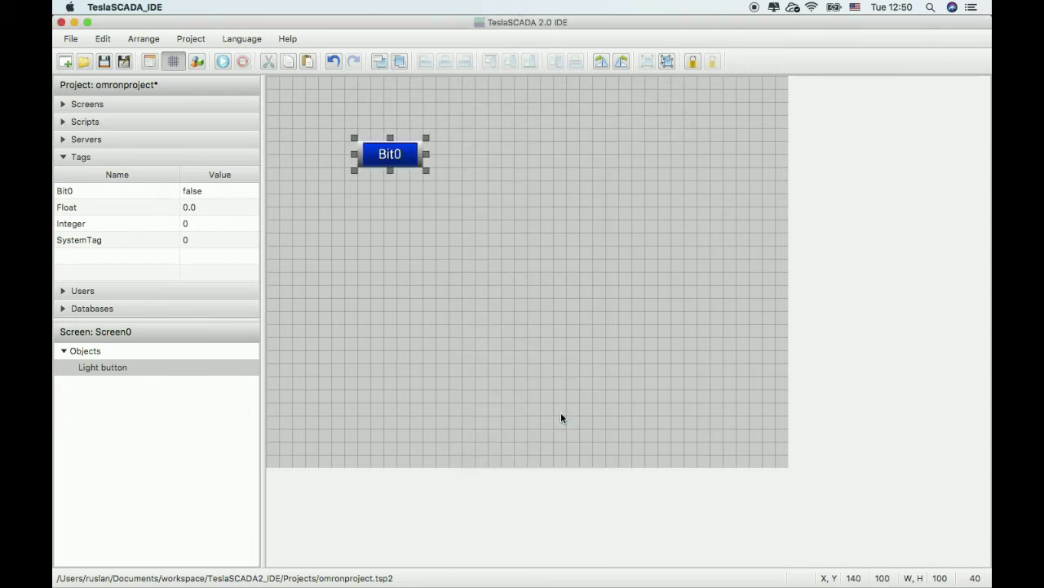
click(103, 61)
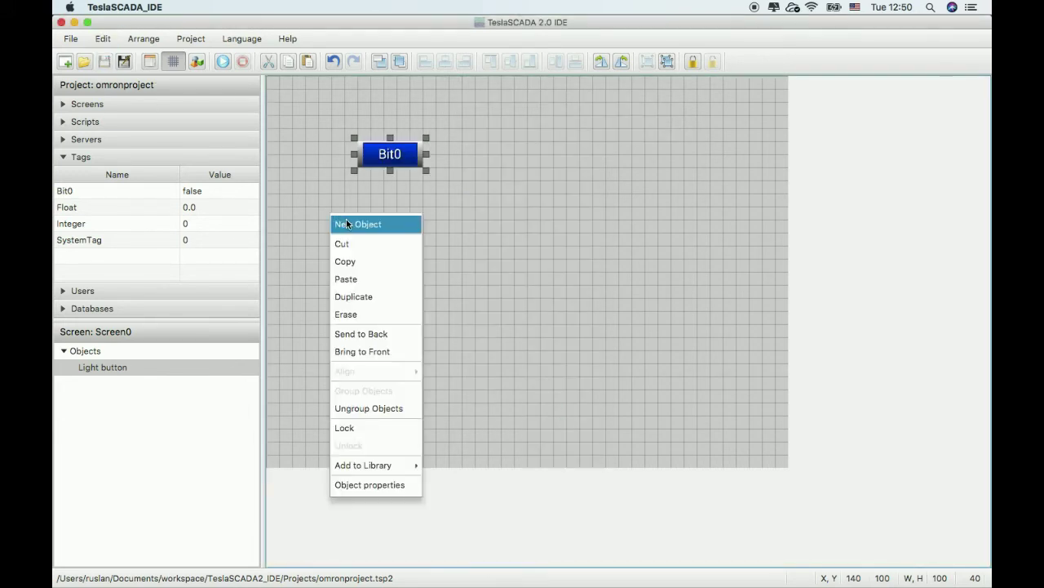
Place a Text/EditField 3D object below the Bit0 button and open its properties.
click(347, 224)
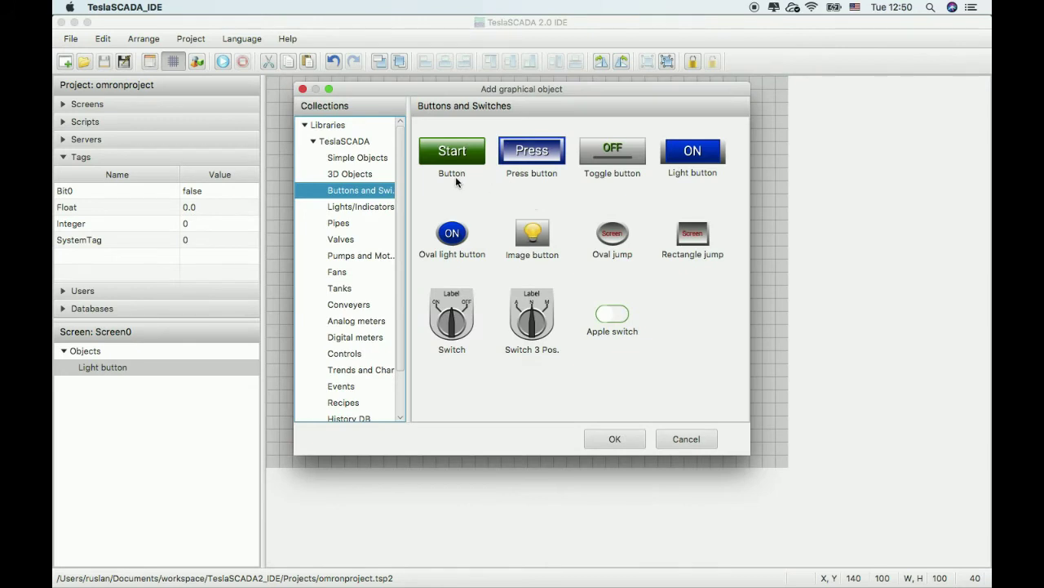
click(380, 175)
double_click(699, 231)
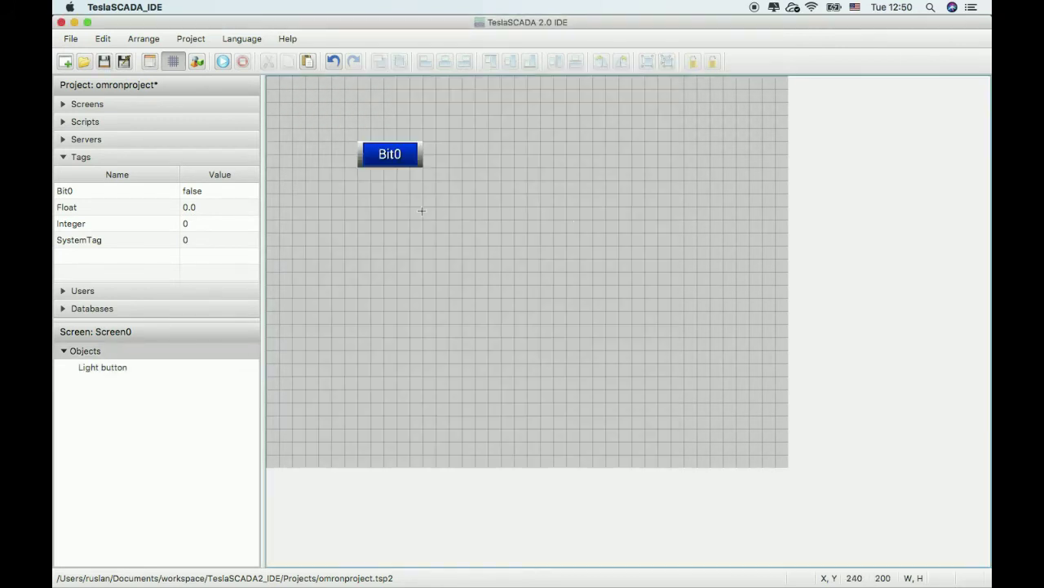
click(393, 231)
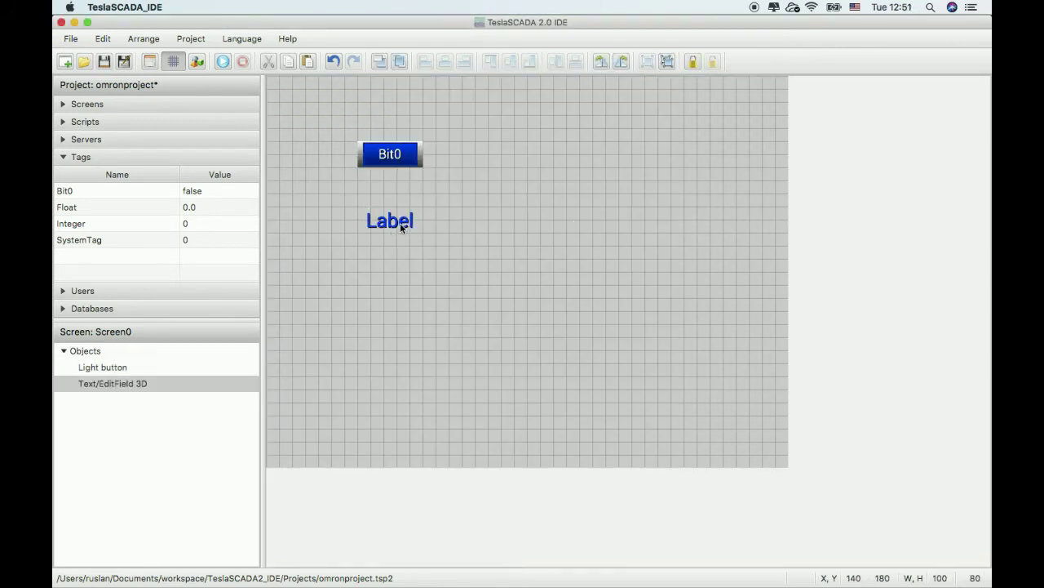
double_click(400, 223)
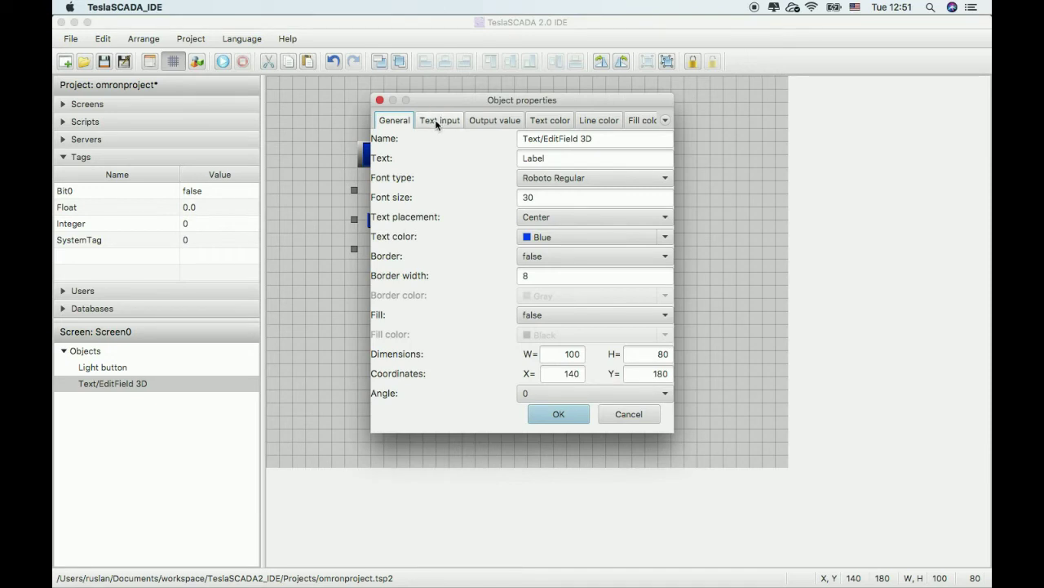
Turn on the field's fill and border, with border width 1.
click(558, 314)
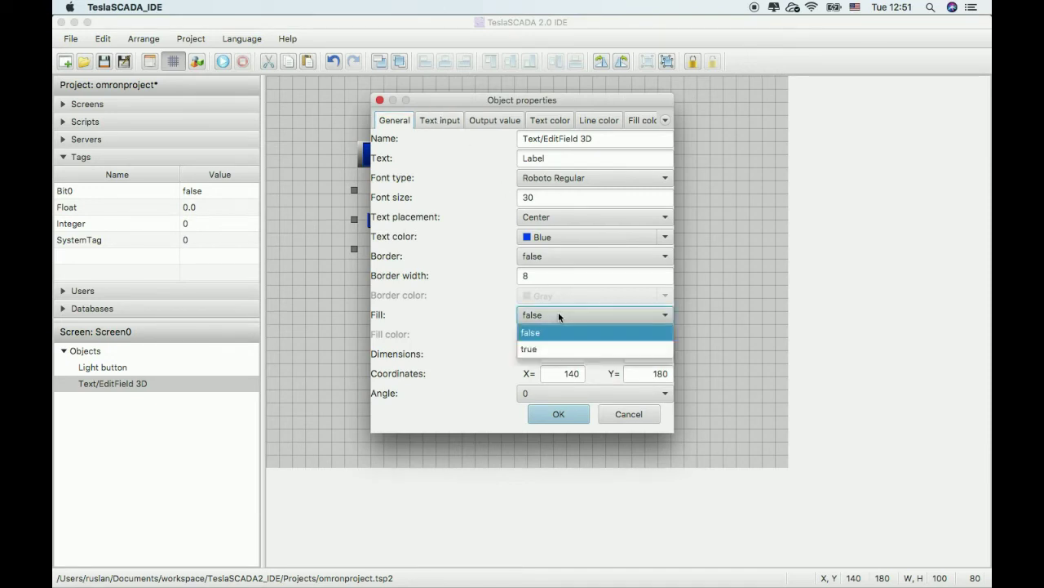
click(553, 348)
click(554, 257)
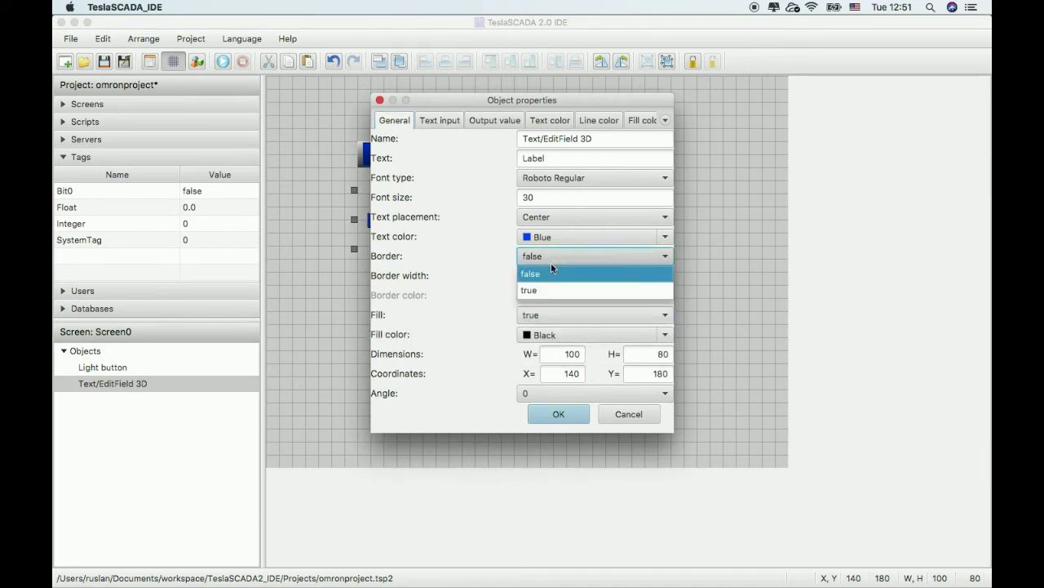
click(547, 290)
key(Tab)
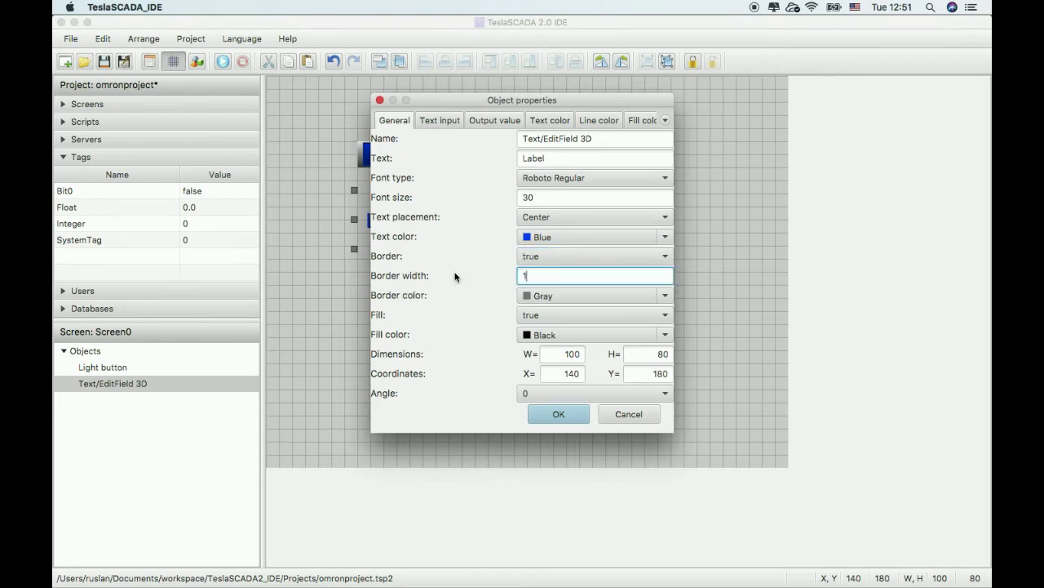
Bind the field's text input and output value to Integer, prefixed 'Integer ='.
click(441, 122)
click(391, 154)
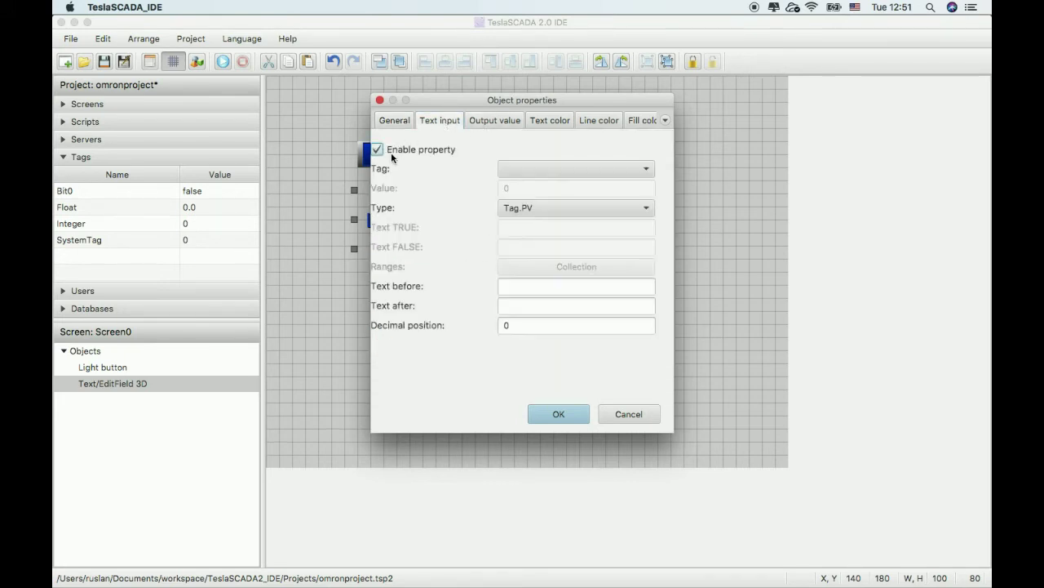
click(522, 169)
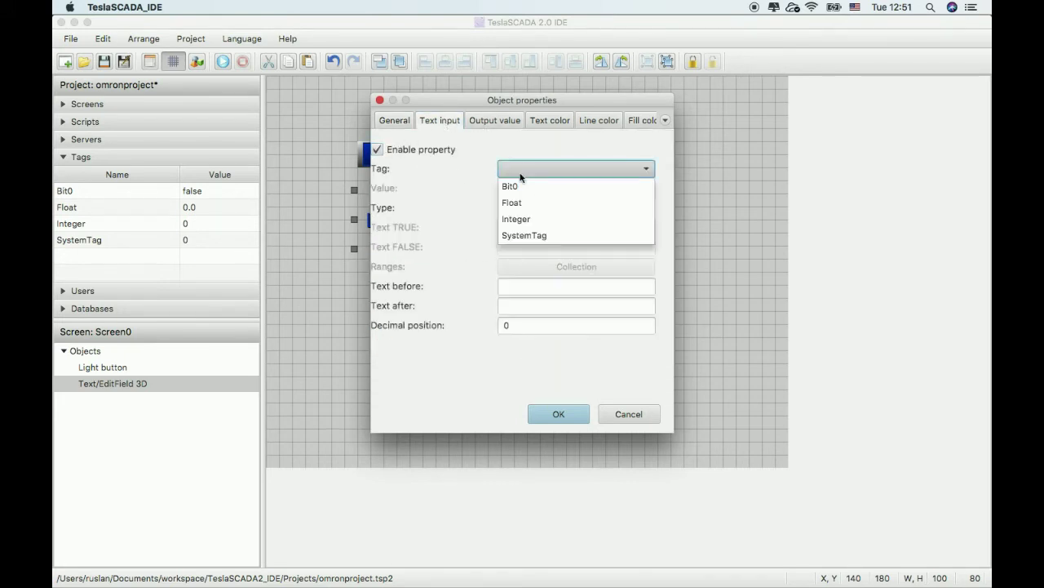
click(525, 219)
click(493, 121)
click(377, 150)
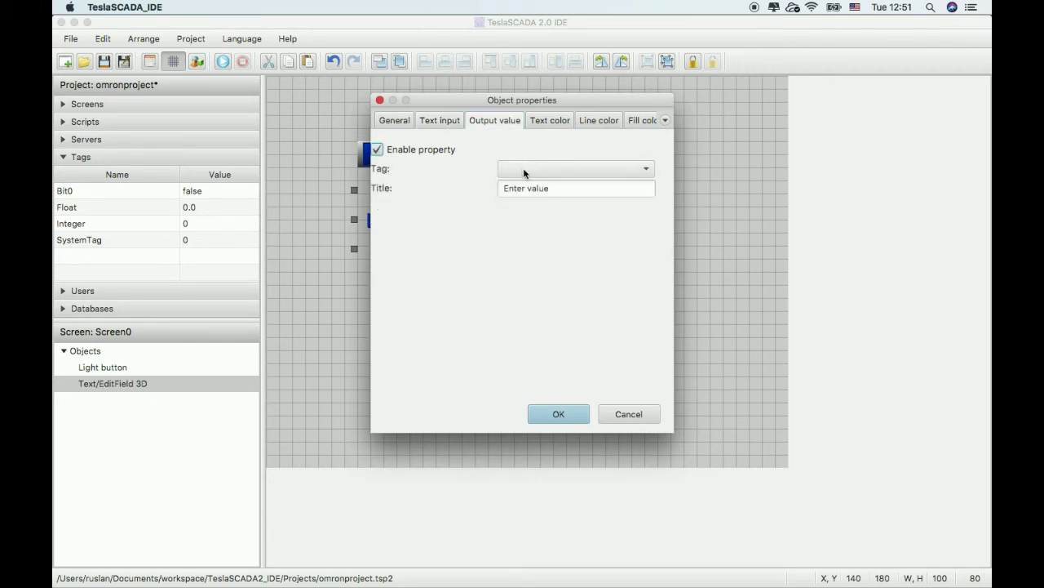
click(525, 170)
click(525, 217)
click(448, 122)
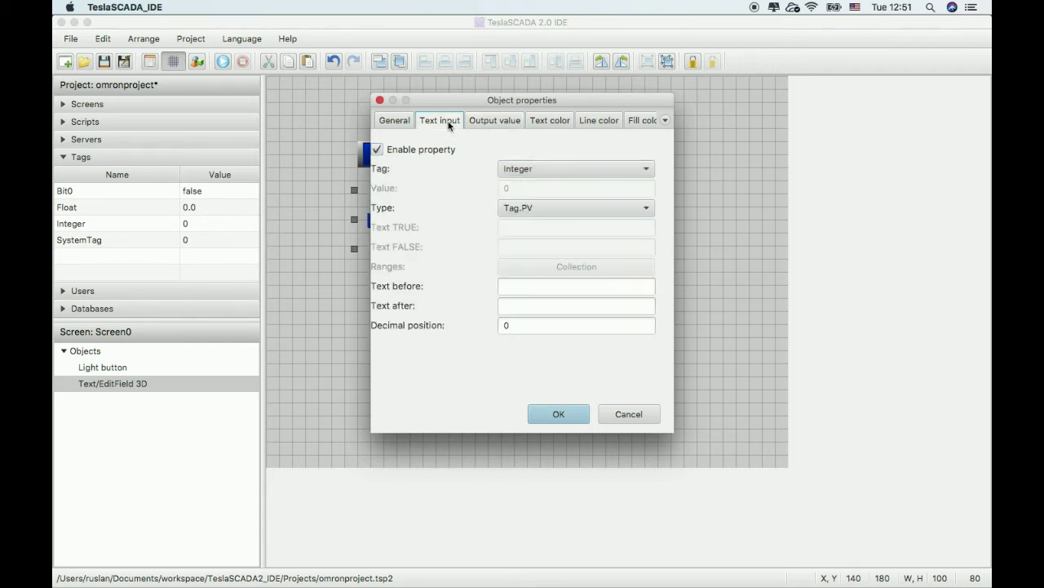
click(512, 285)
text(teger =)
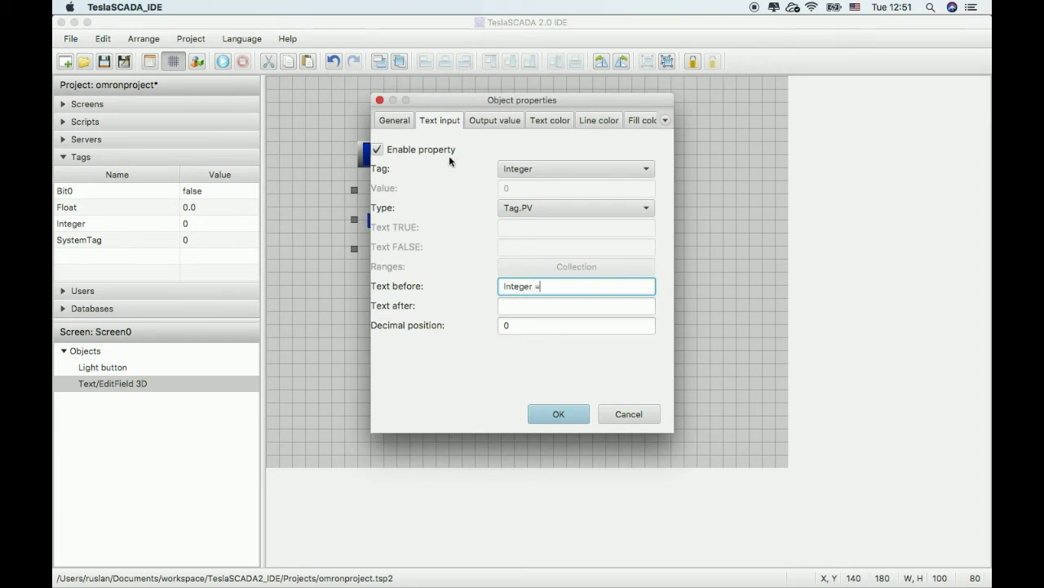
click(555, 414)
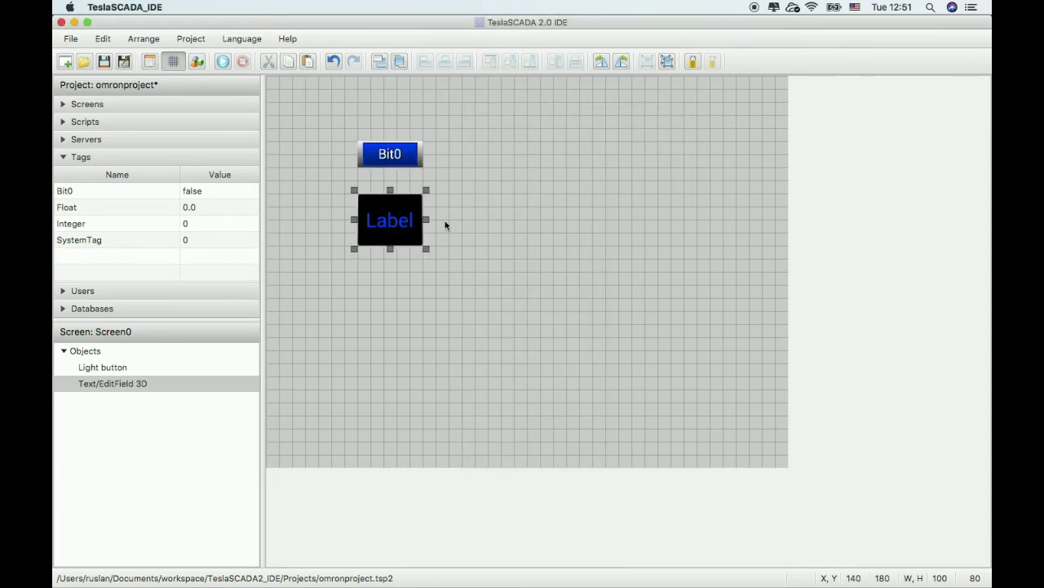
Resize the Integer field to 360x40 and left-align its text.
drag(426, 218, 556, 219)
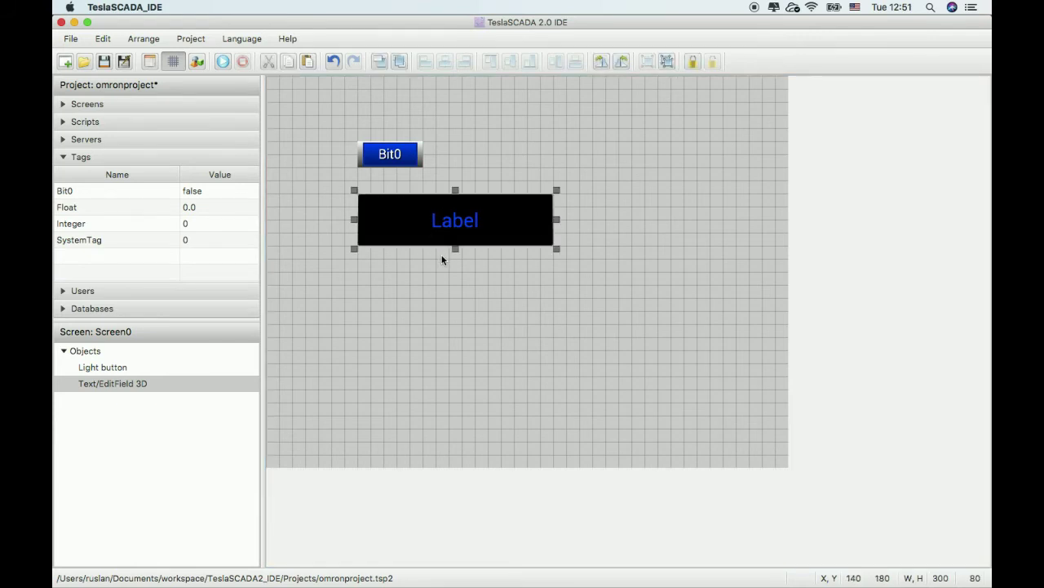
drag(454, 248, 455, 222)
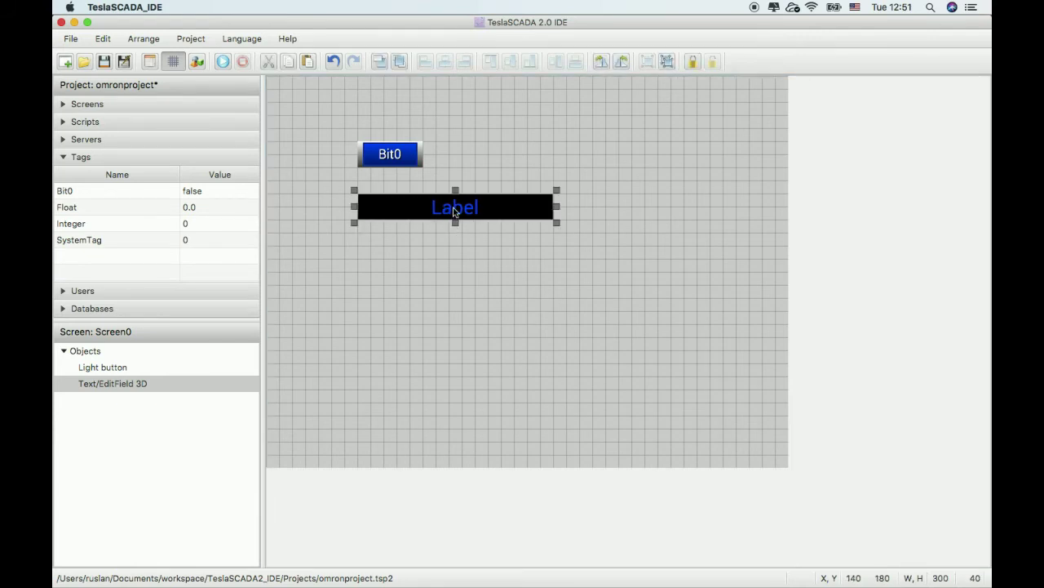
double_click(454, 207)
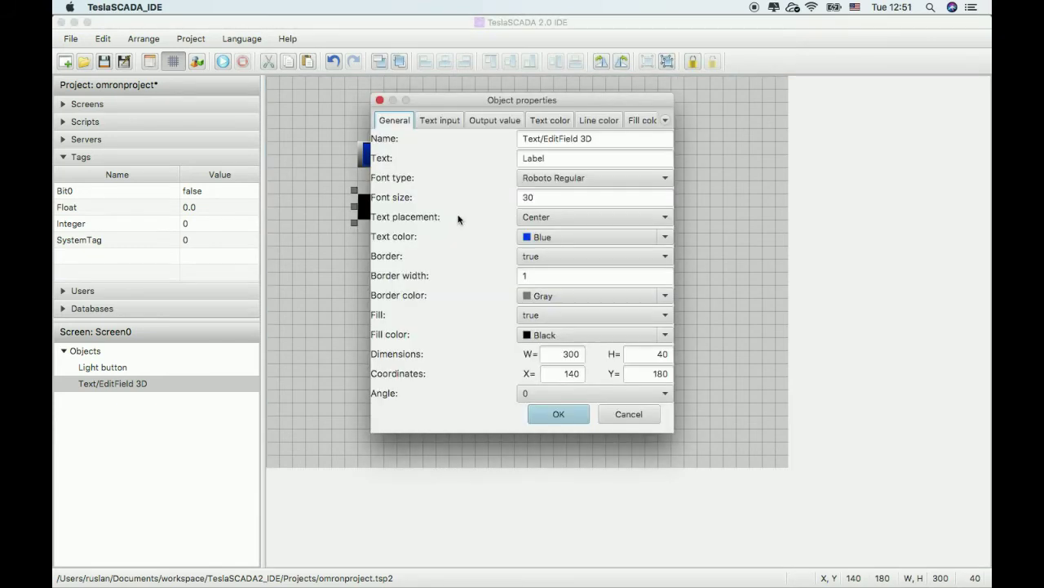
click(614, 214)
click(576, 237)
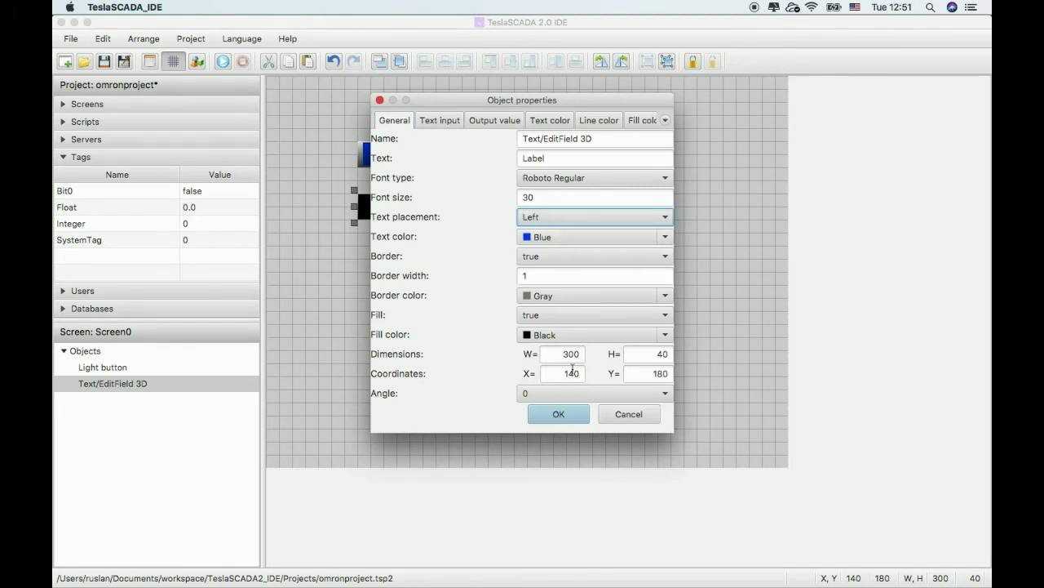
click(560, 408)
drag(560, 210, 596, 211)
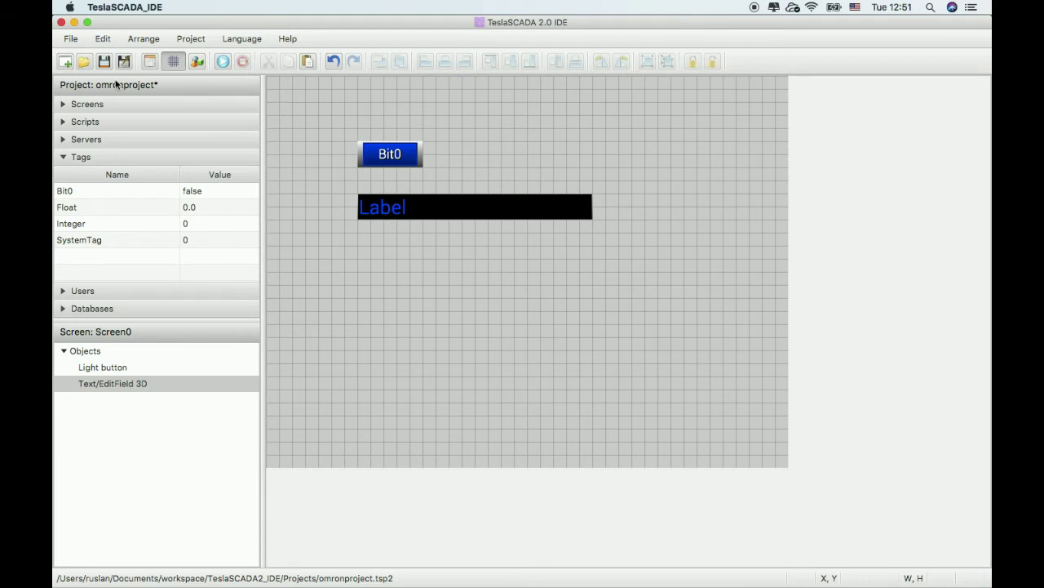
Duplicate the Integer field and snug the copy directly beneath the original.
right_click(414, 209)
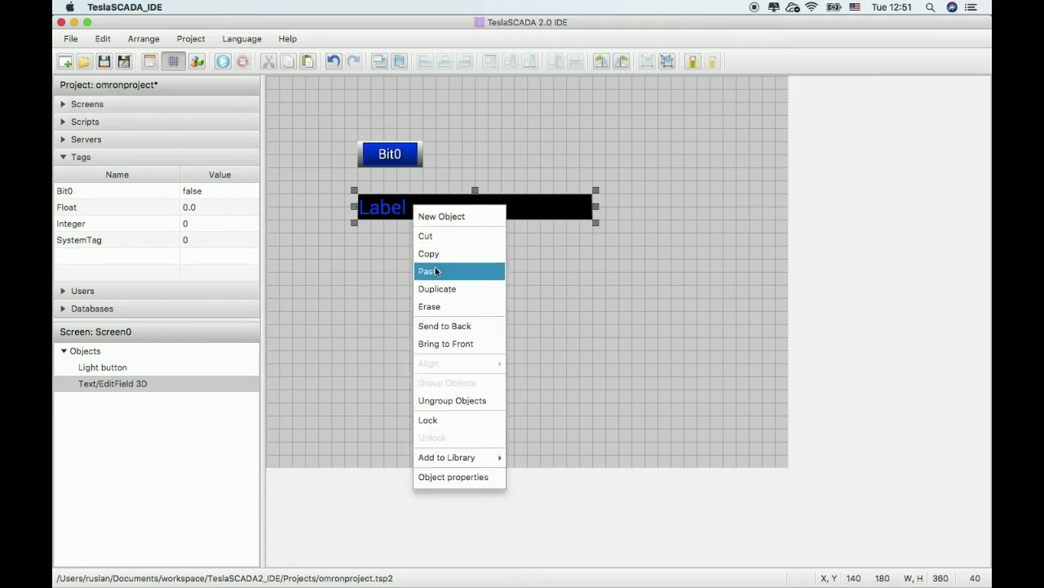
click(436, 289)
drag(419, 221, 424, 254)
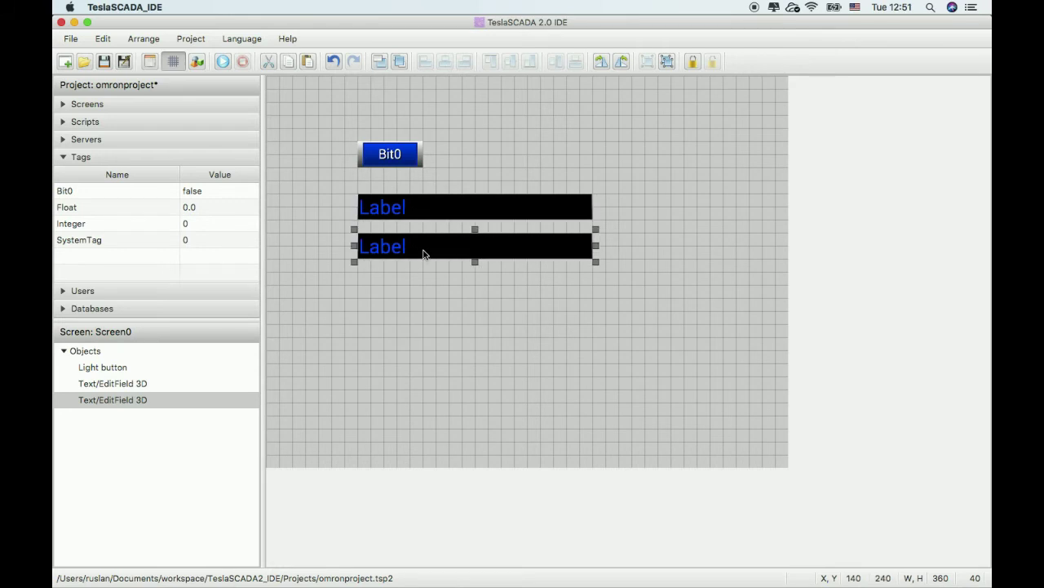
key(Up)
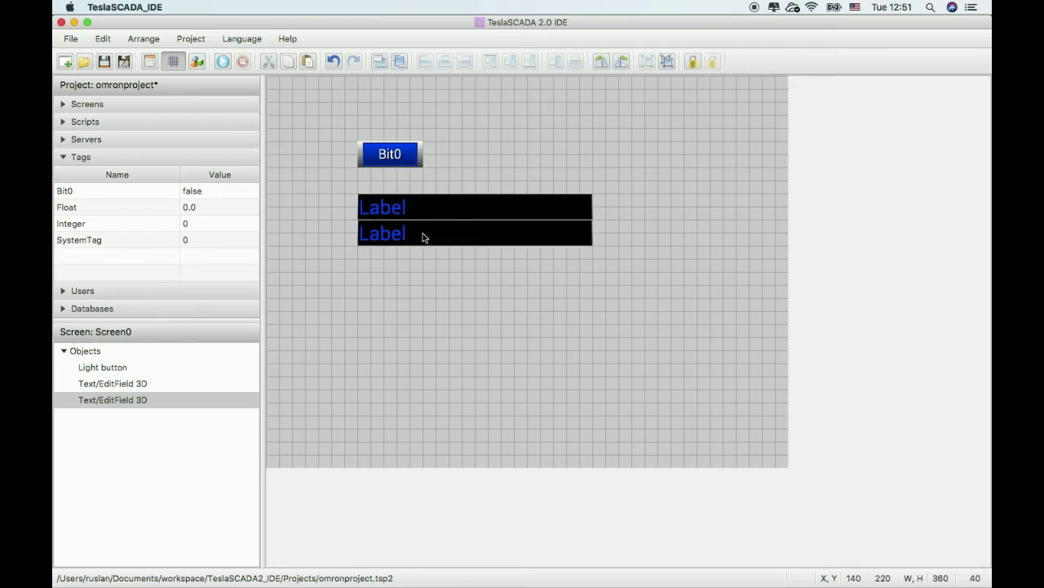
Bind the copied field's text input and output value to the Float tag.
double_click(424, 237)
click(442, 123)
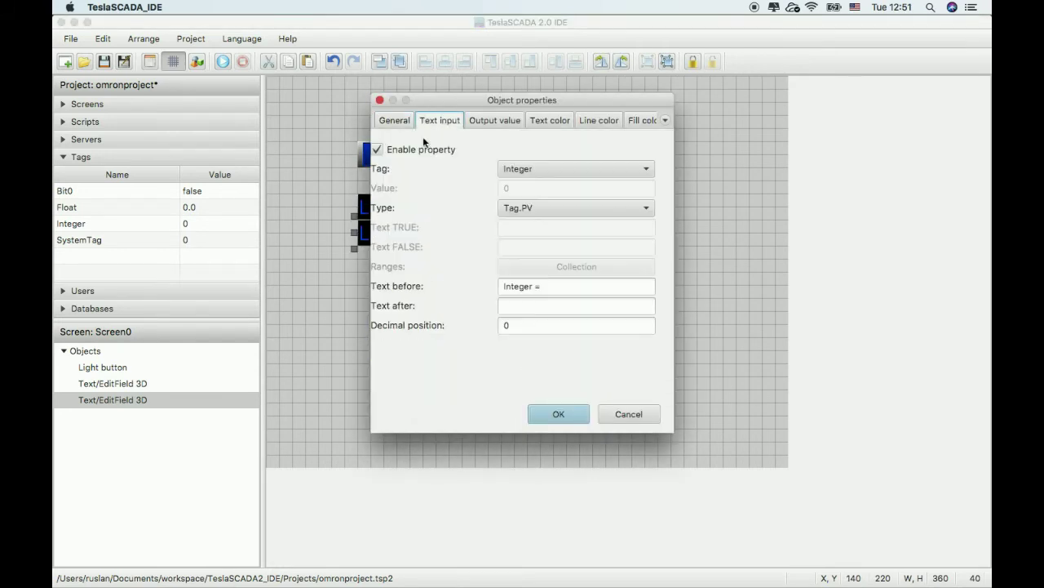
click(522, 169)
click(541, 201)
click(508, 120)
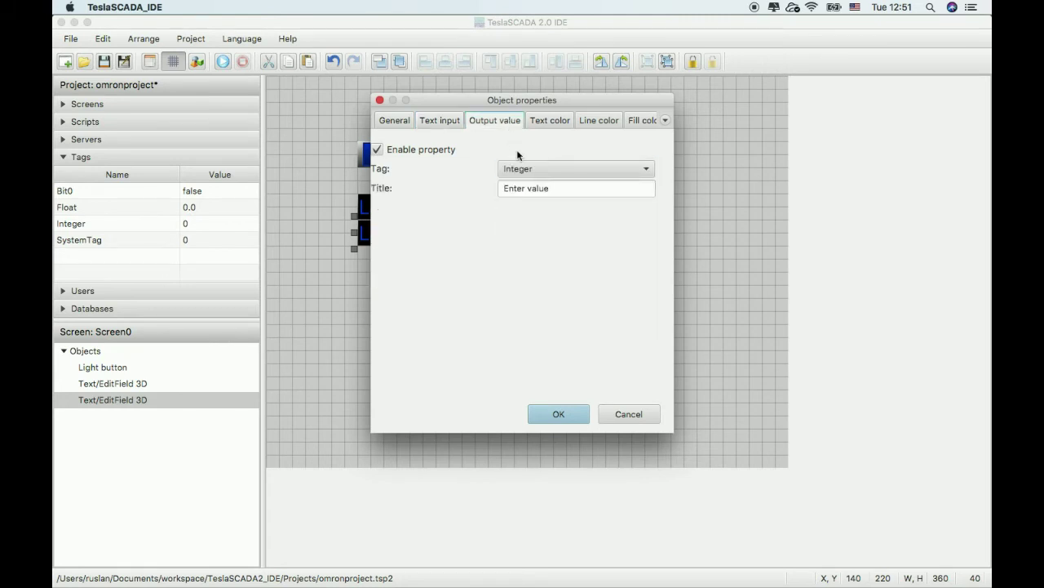
click(527, 168)
click(533, 198)
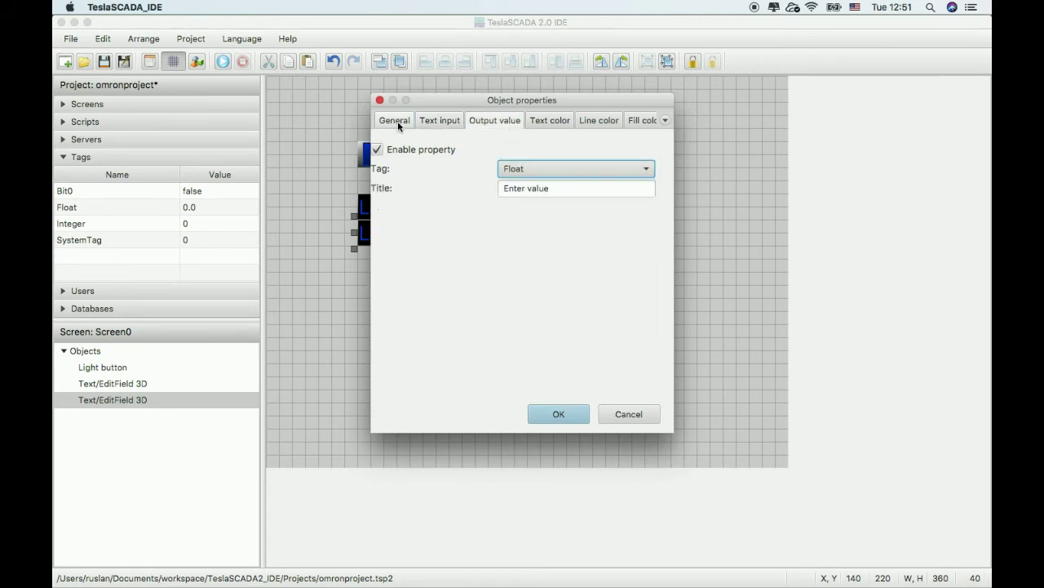
Change the copy's prefix from 'Integer =' to 'Float =' and confirm.
click(435, 123)
click(525, 286)
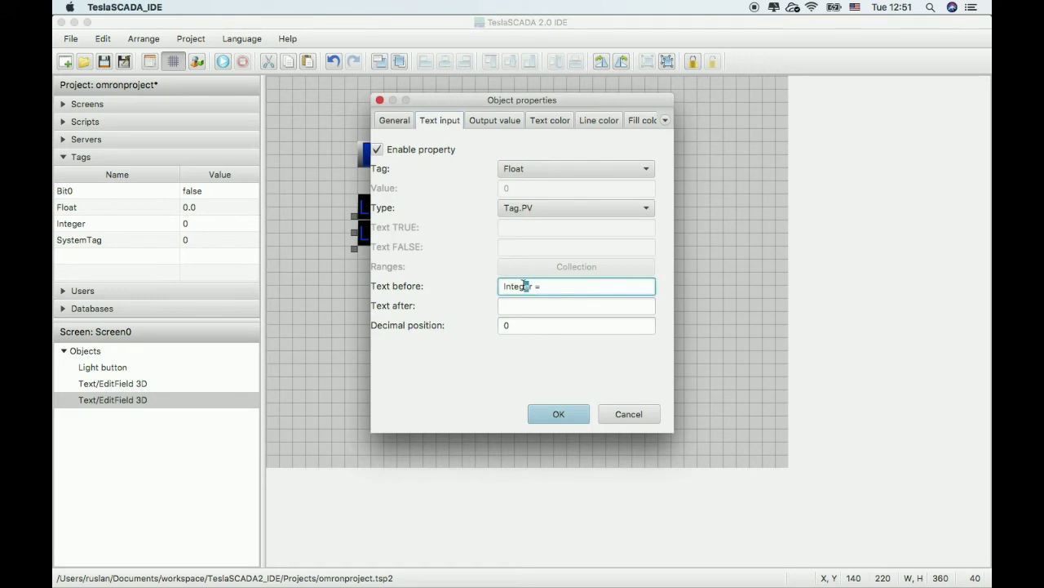
click(532, 286)
double_click(529, 286)
text(Float)
click(546, 414)
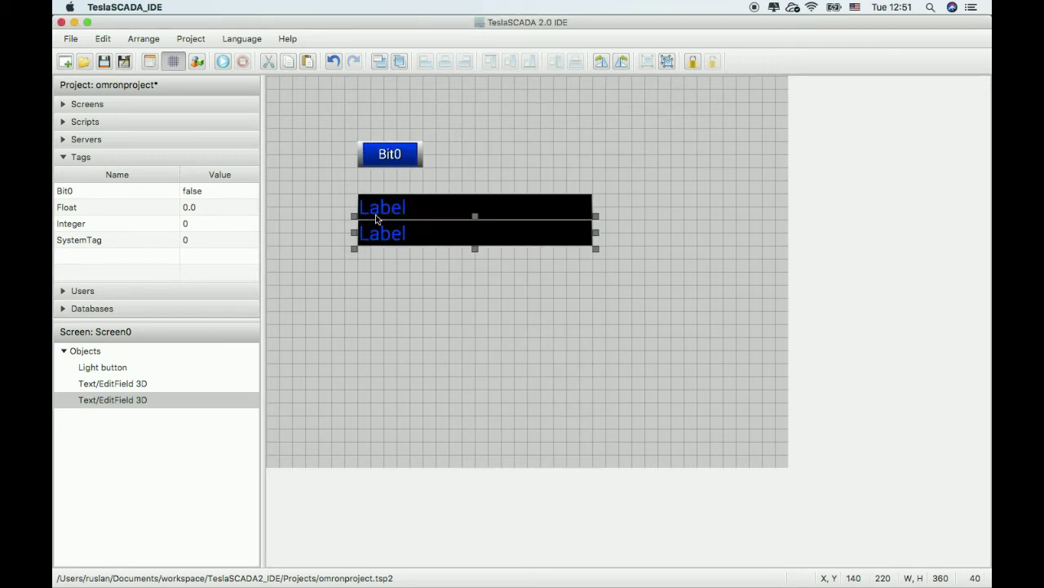
right_click(400, 231)
Duplicate the field and bind the copy's text input to SystemTag, prefixed 'System Tag'.
click(431, 311)
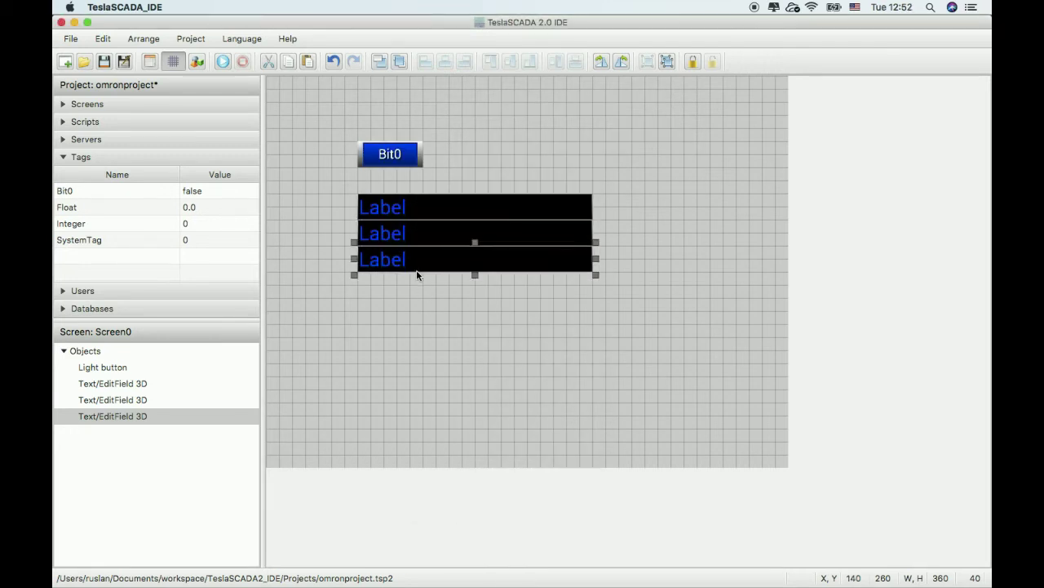
double_click(418, 266)
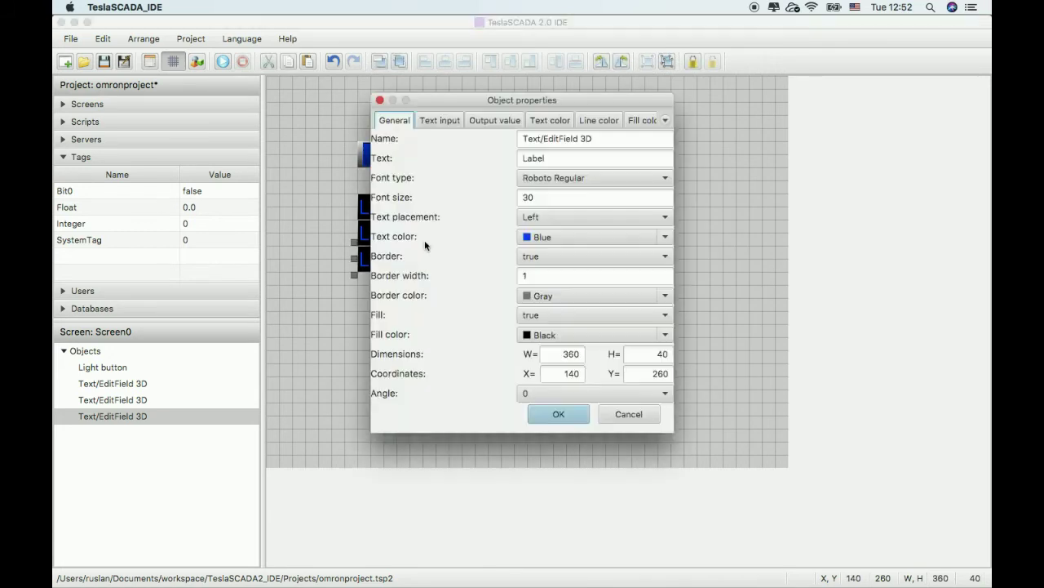
click(421, 121)
click(526, 169)
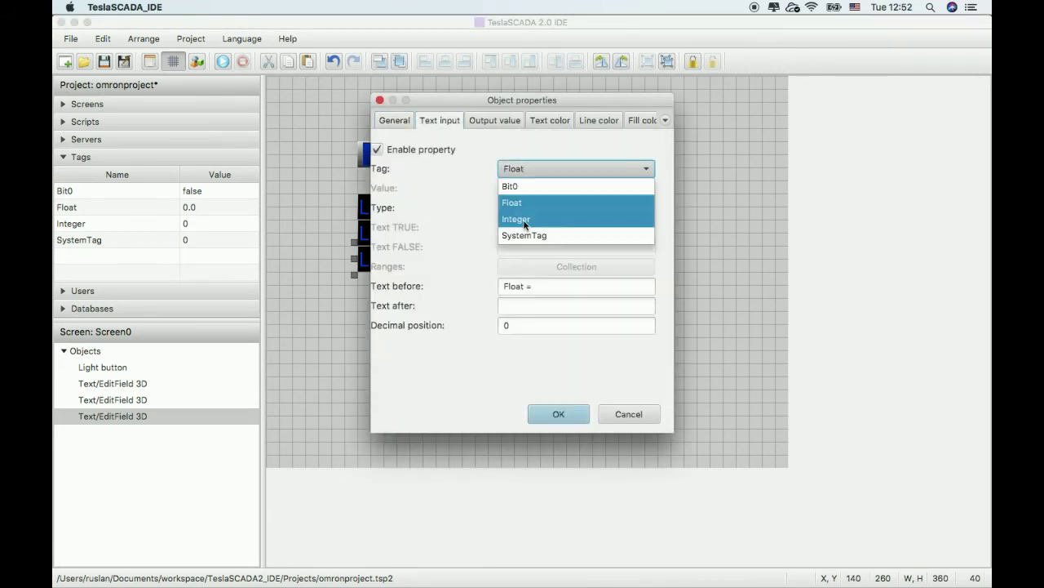
click(526, 221)
click(528, 167)
click(531, 235)
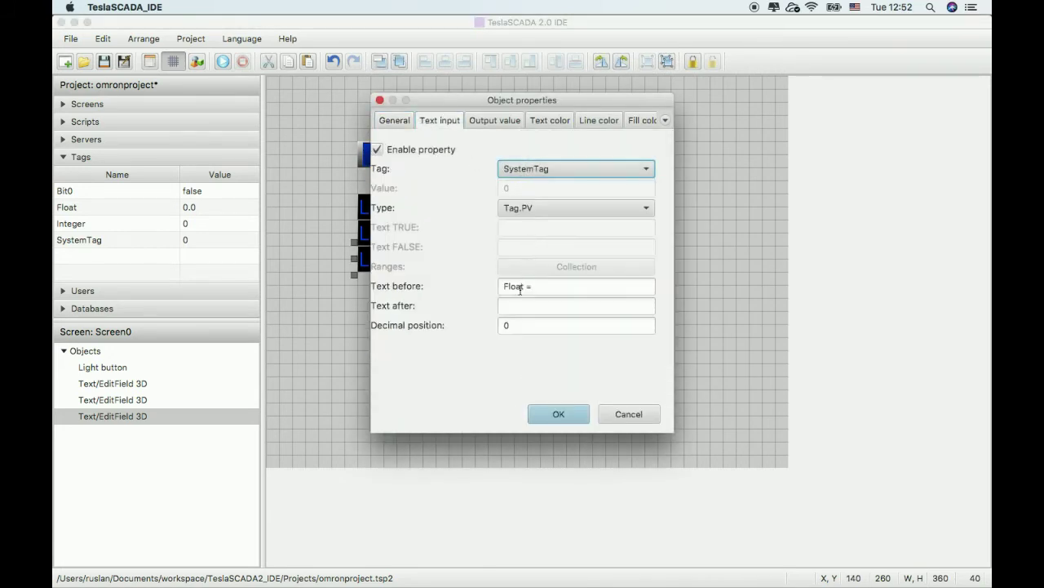
double_click(523, 286)
key(BackSpace)
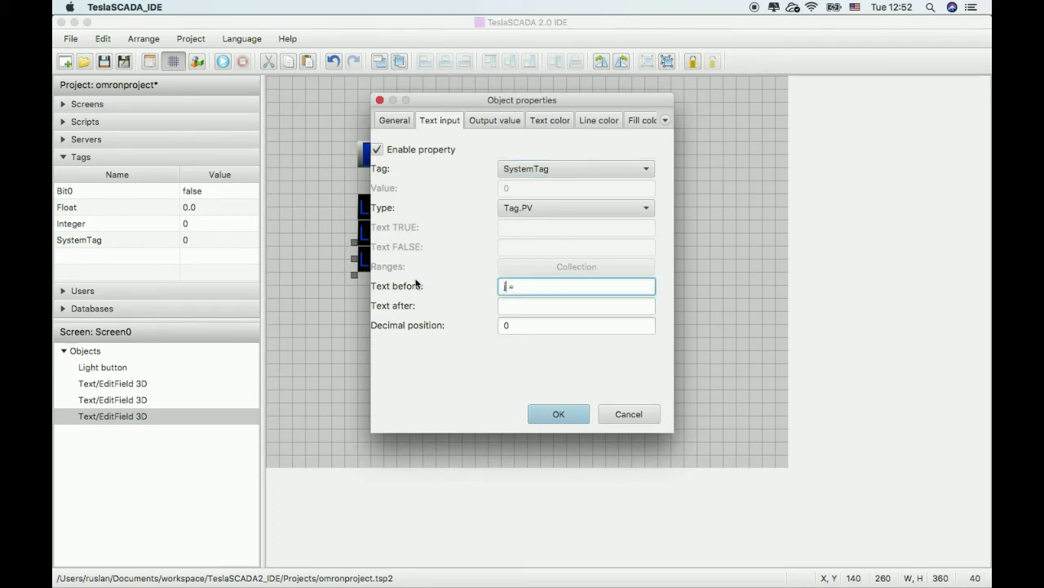
text(System)
text( Tag)
Bind the third field's output value to SystemTag, confirm, and save the project.
click(476, 119)
click(545, 169)
click(534, 235)
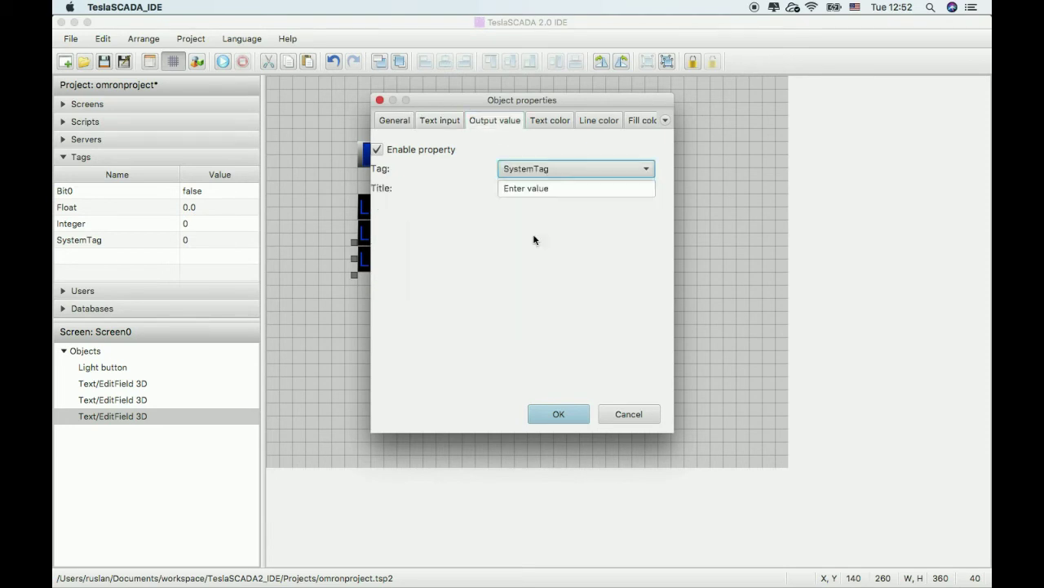
click(560, 413)
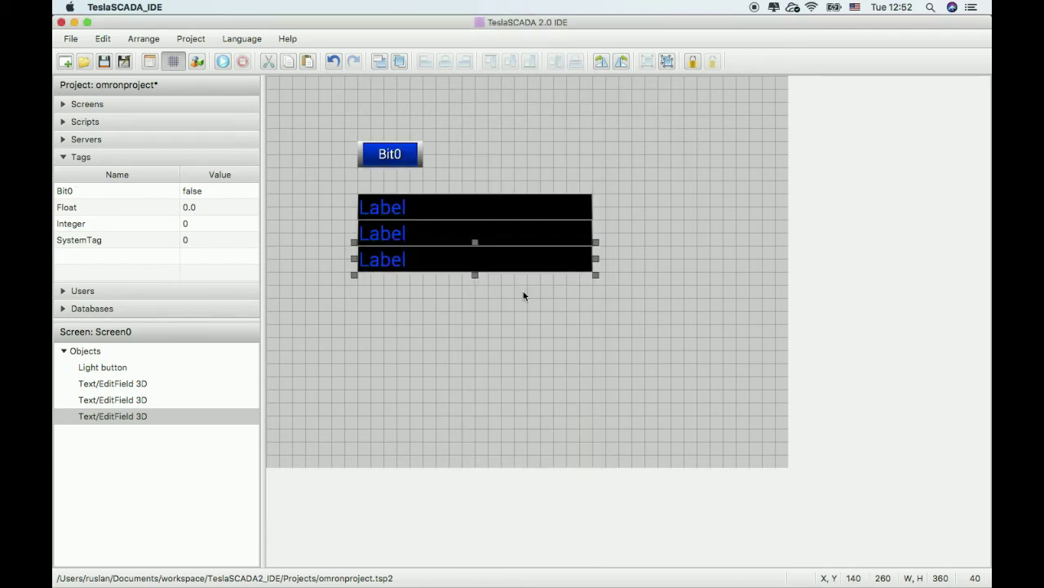
click(104, 61)
In the Runtime, stop the current project and run omronproject.tsp2 instead.
click(832, 561)
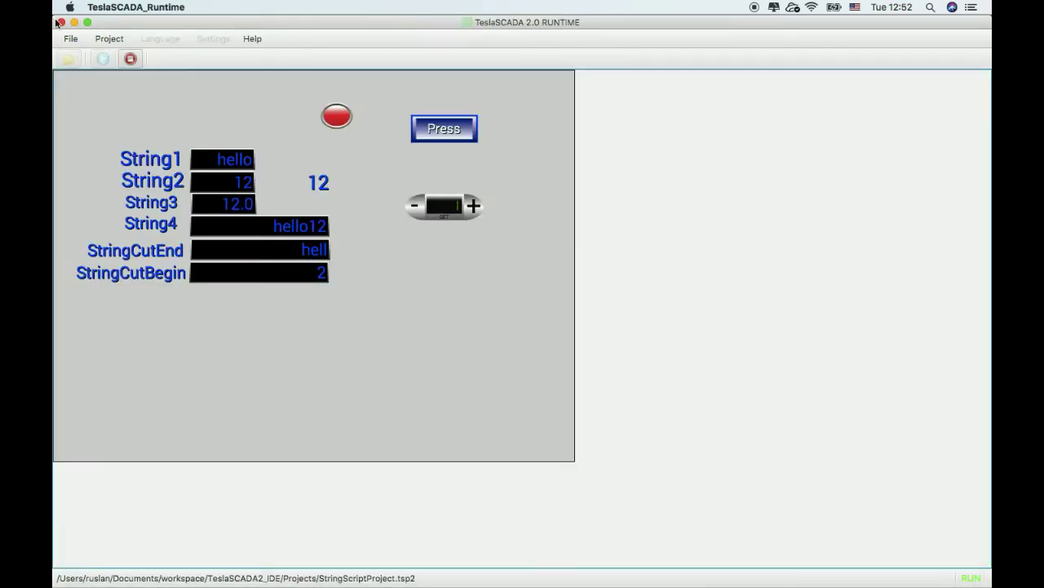
click(129, 59)
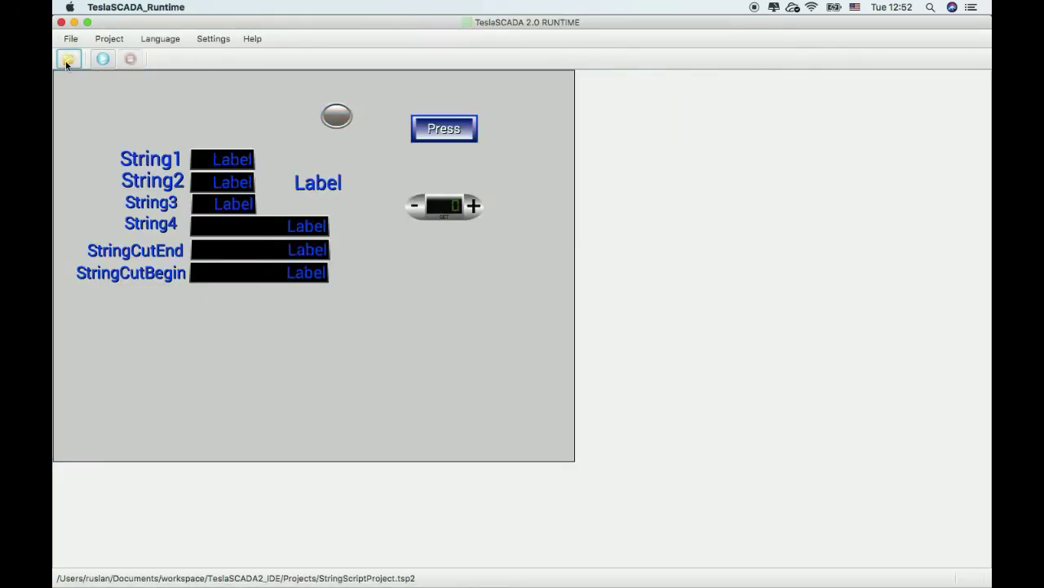
click(65, 59)
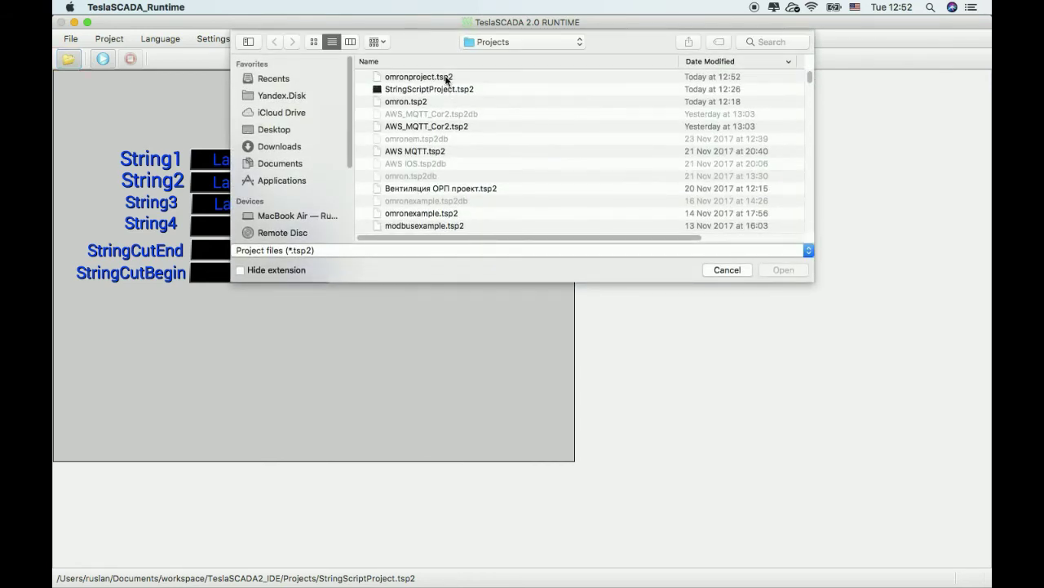
double_click(446, 79)
click(103, 59)
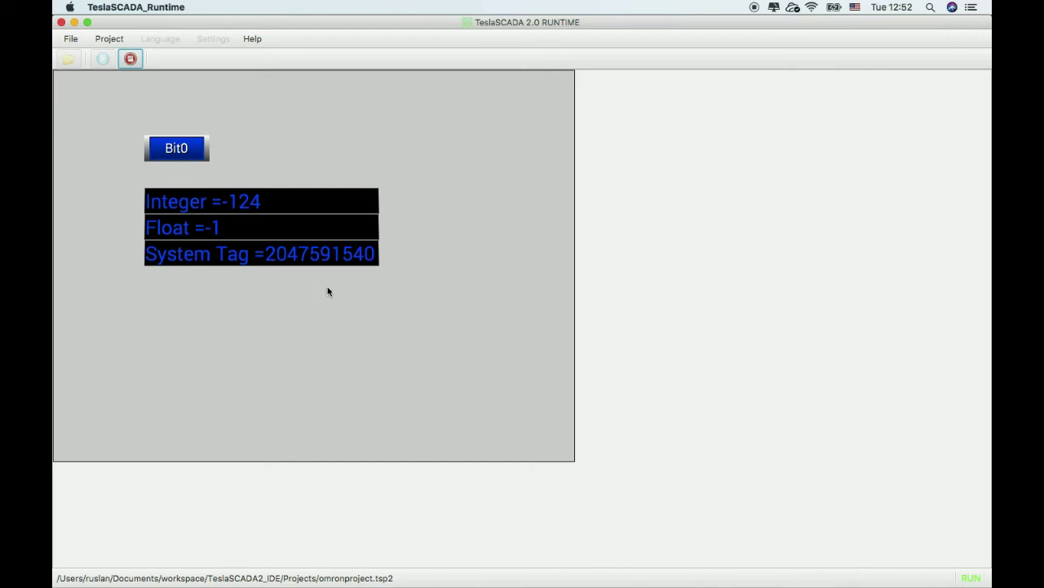
Set Integer to 2, switch Bit0 on, accept Float unchanged, then stop the project.
click(243, 208)
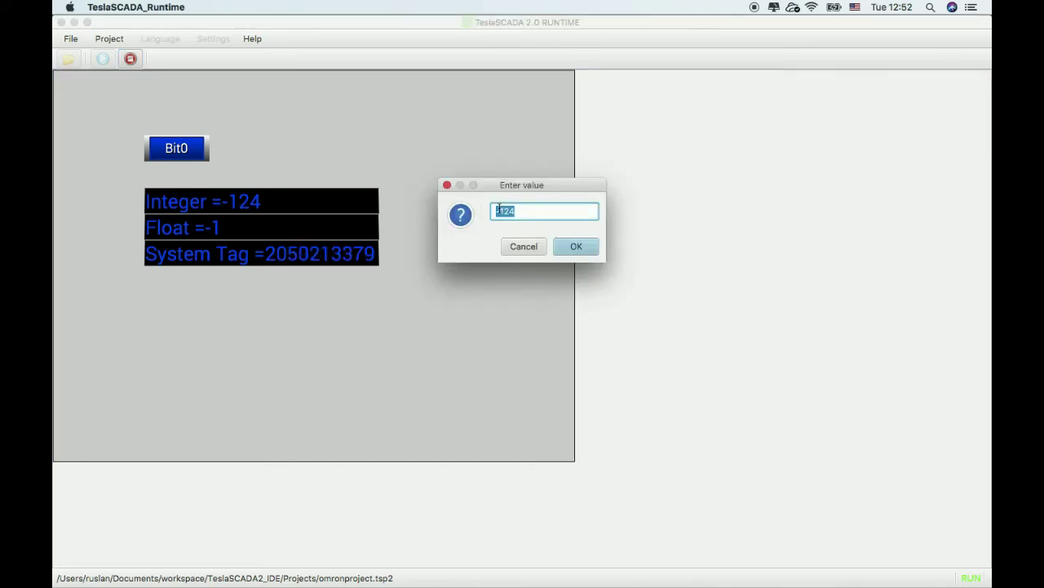
text(2)
click(584, 246)
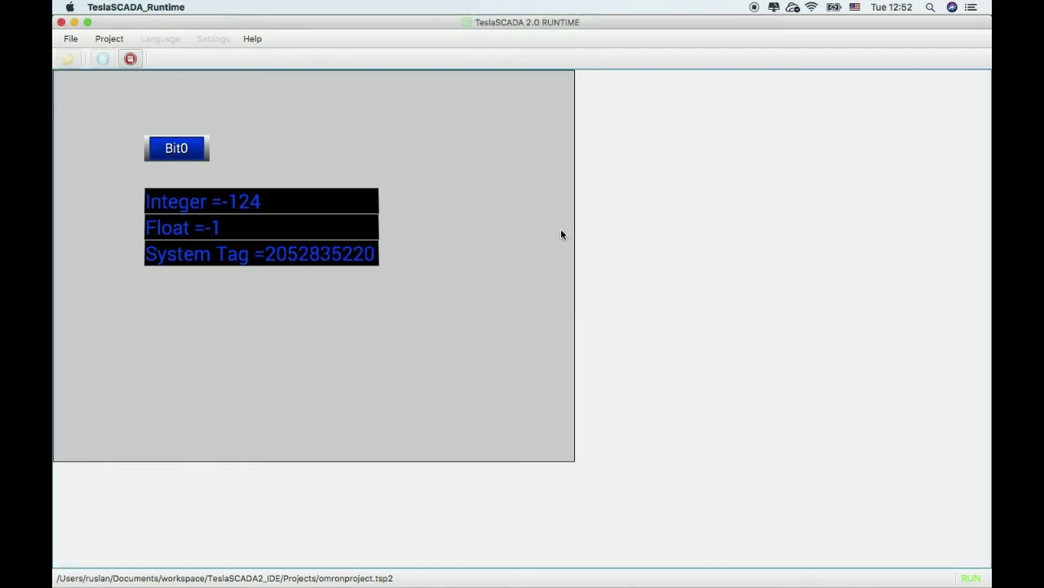
click(185, 157)
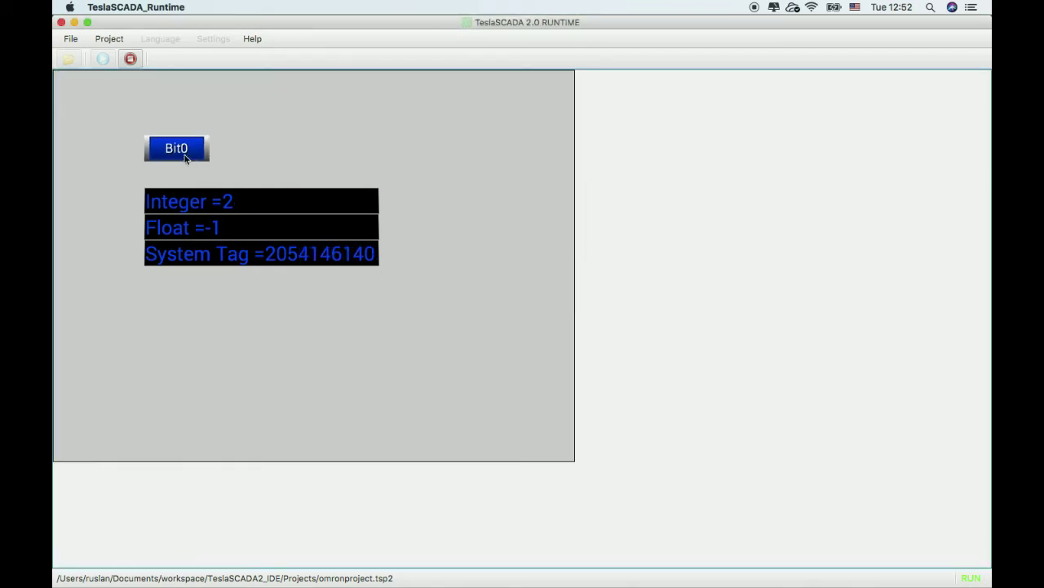
click(182, 158)
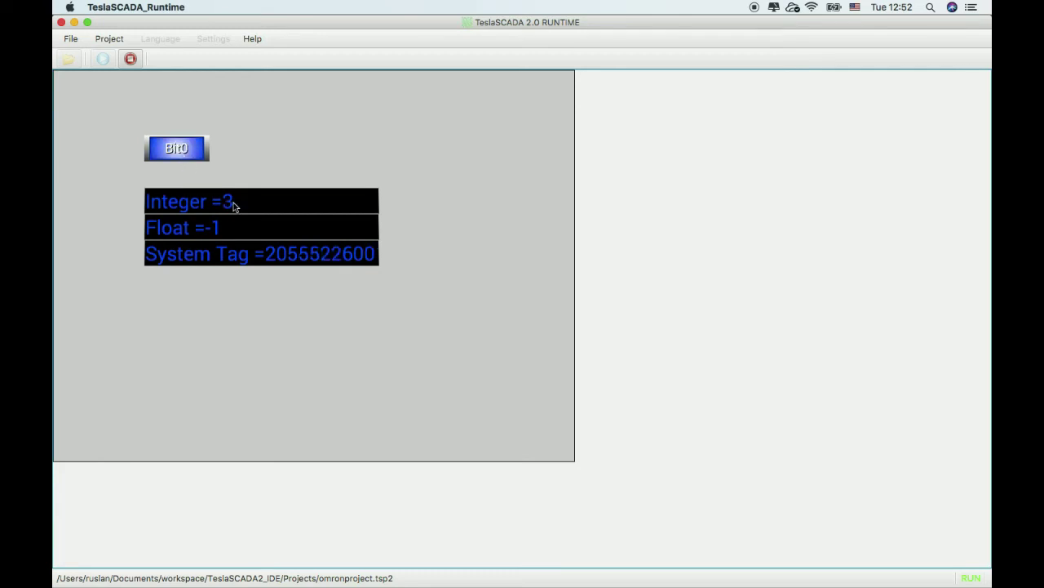
click(227, 231)
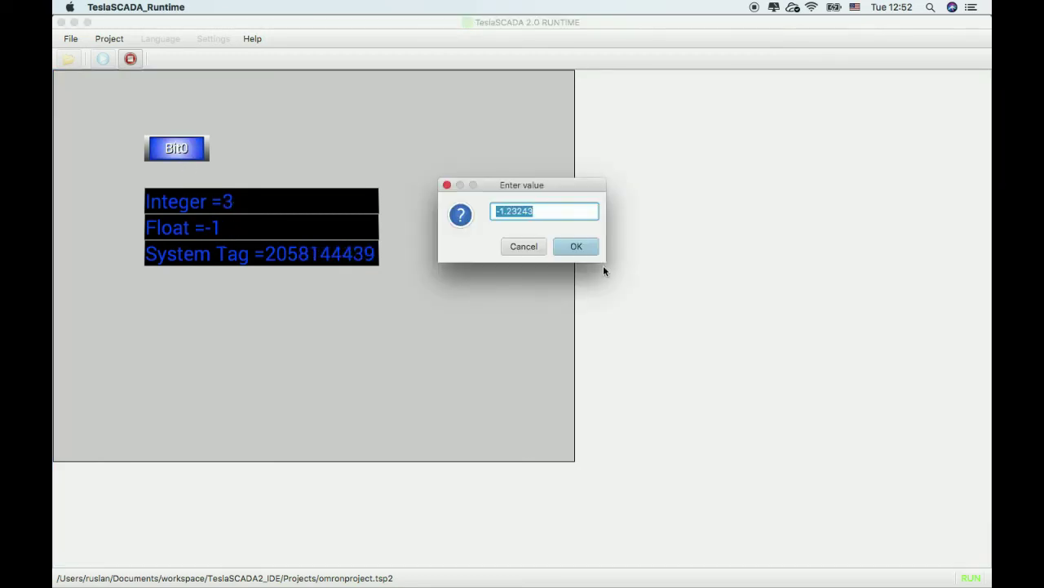
click(583, 248)
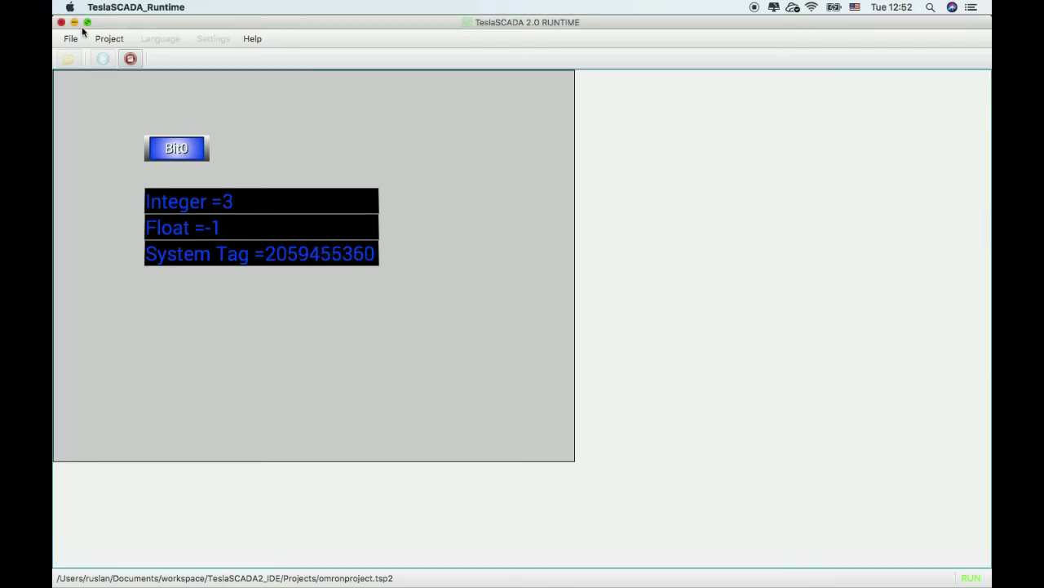
click(131, 58)
mouse_move(796, 563)
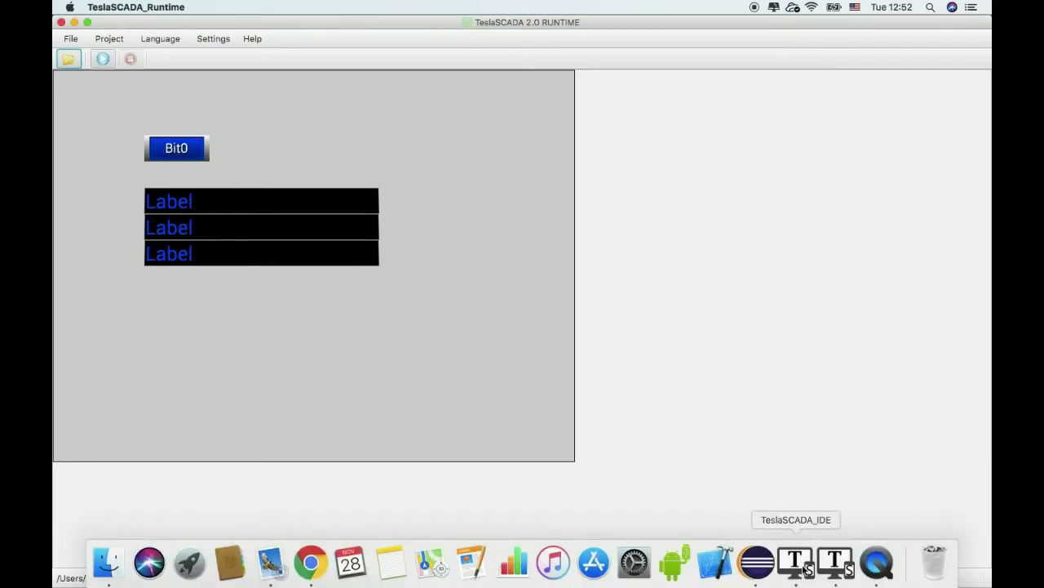
click(806, 567)
Give the Float field a decimal position of 3.
drag(481, 243, 486, 234)
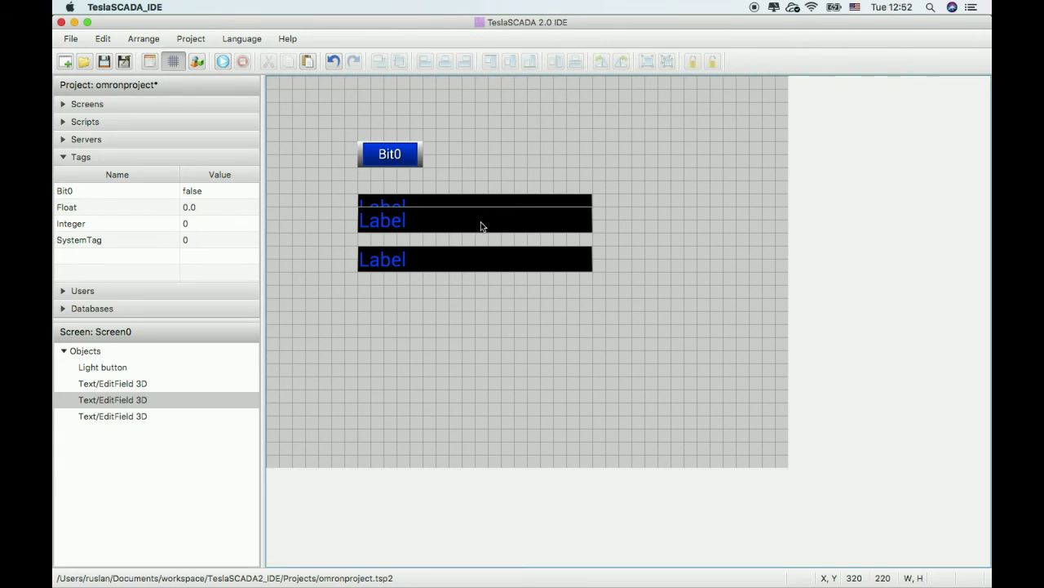
double_click(480, 226)
click(444, 121)
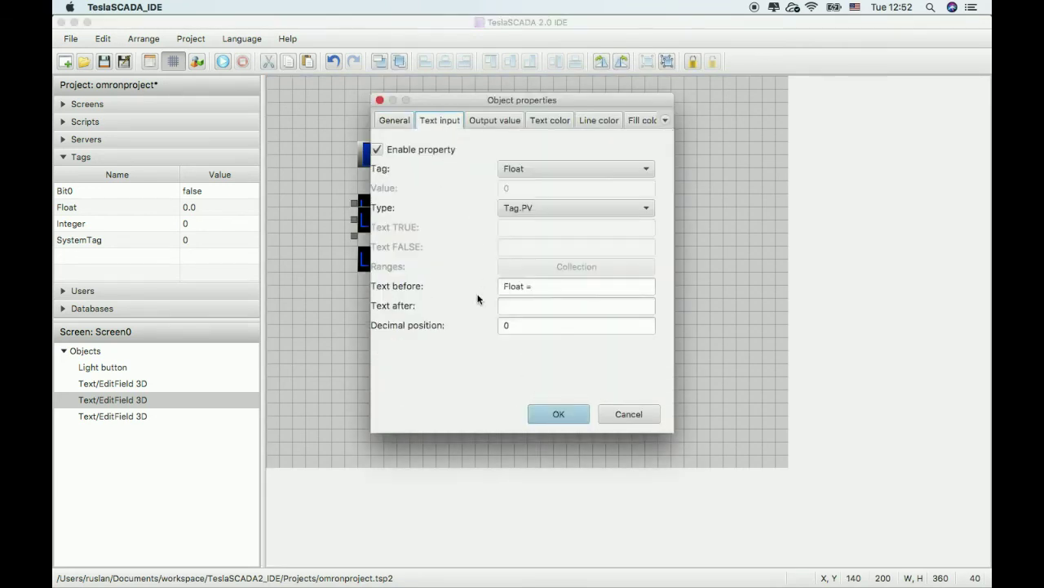
double_click(516, 326)
text(3)
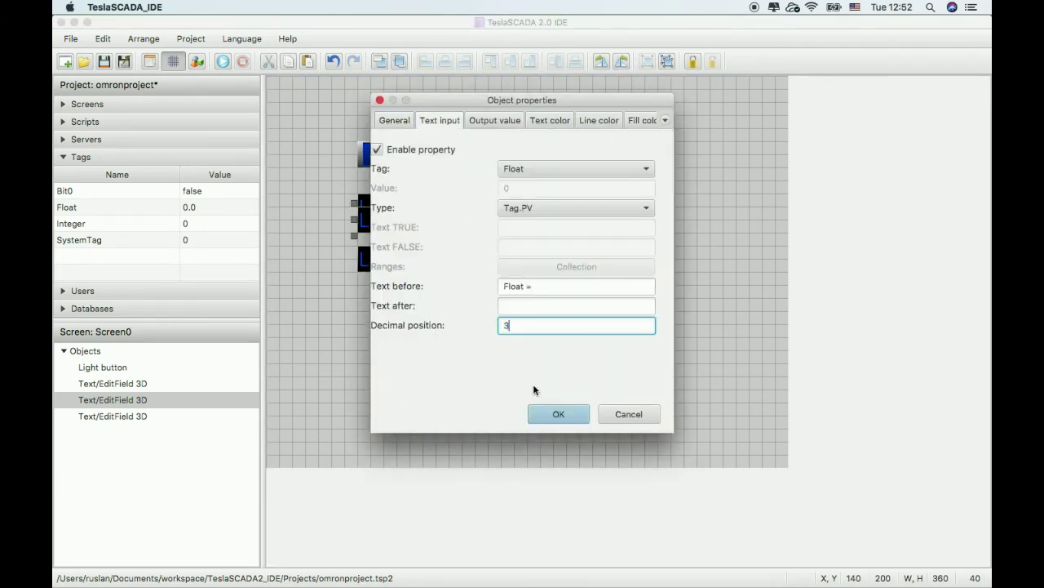
click(556, 410)
Move the field back below the top one, save, and list the Runtime's project files.
drag(435, 226, 437, 243)
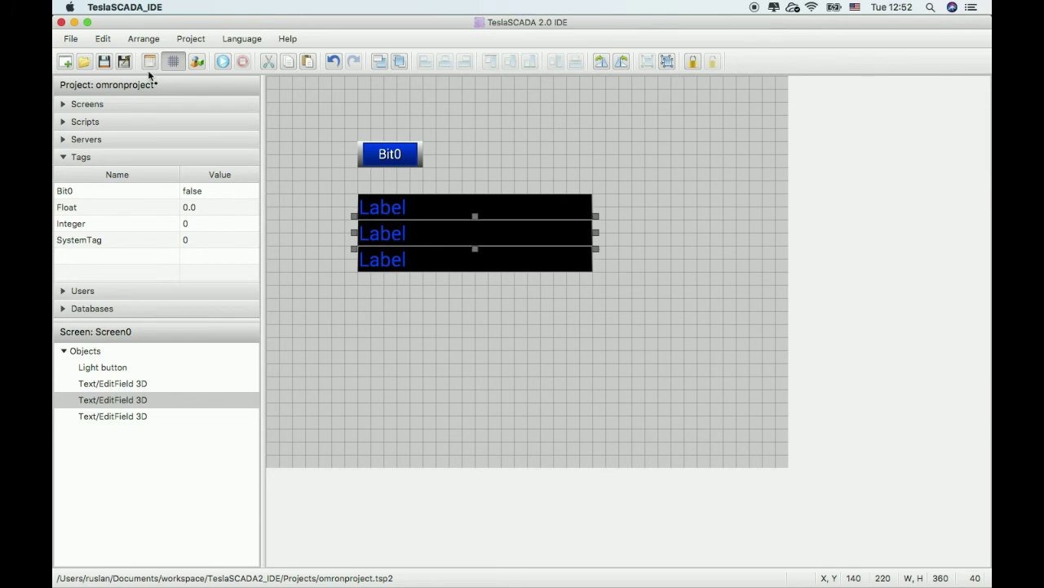
click(105, 66)
mouse_move(875, 562)
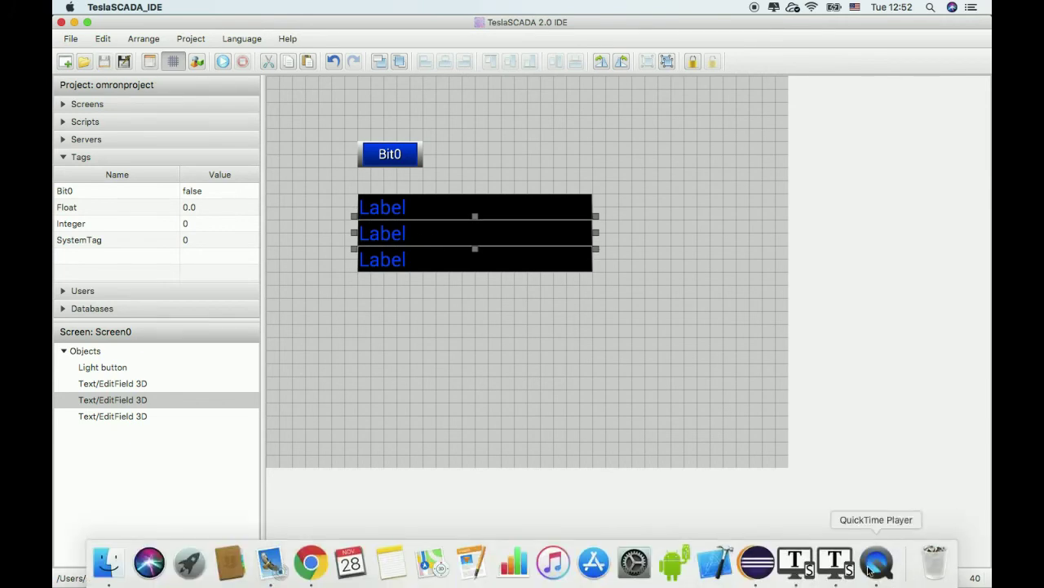
click(834, 562)
click(68, 57)
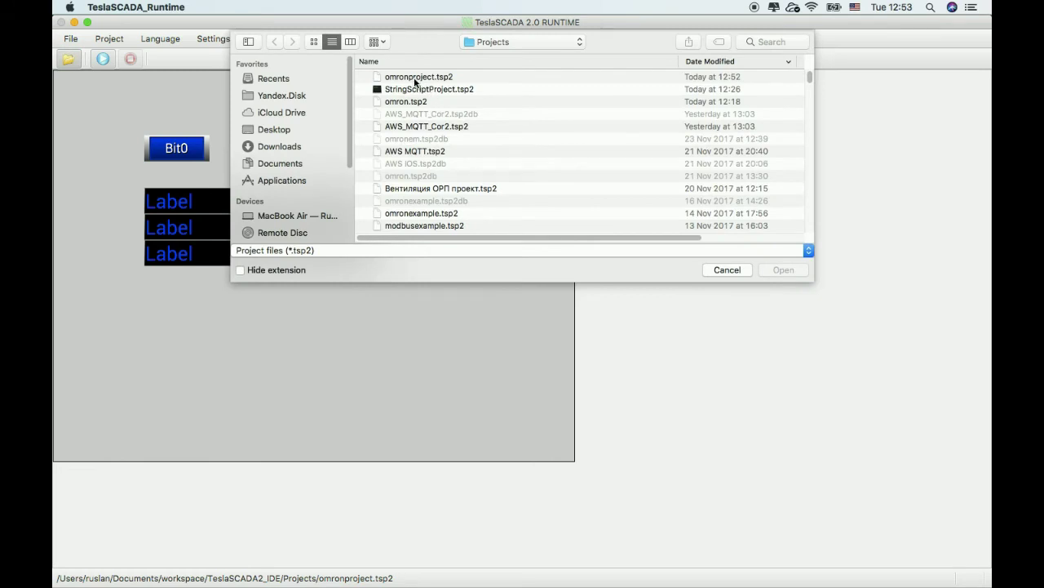
Run omronproject, enter Float 3.89734 (shown as 3.897), switch Bit0 off, then stop.
double_click(417, 77)
click(103, 58)
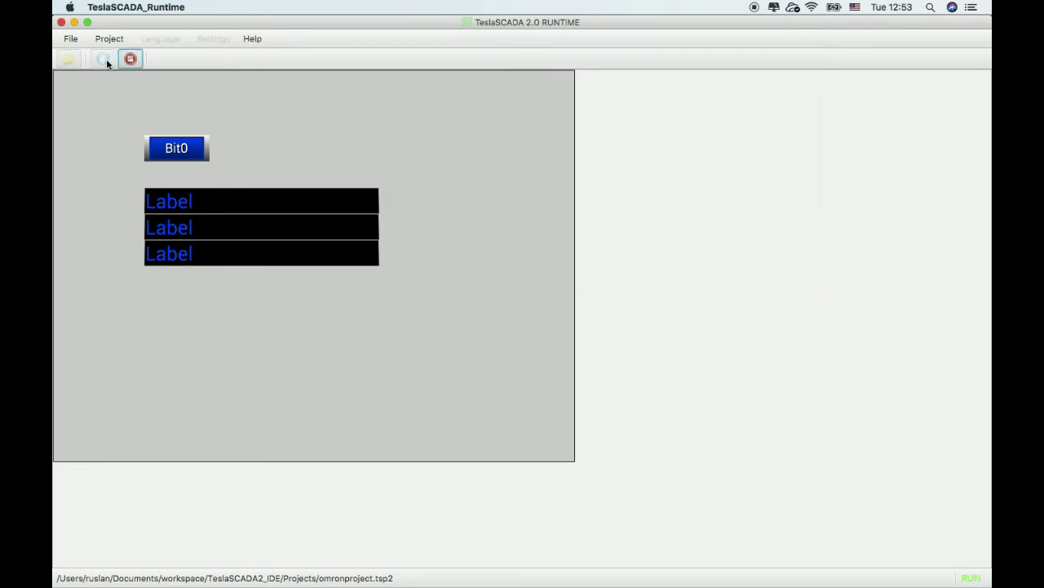
click(242, 232)
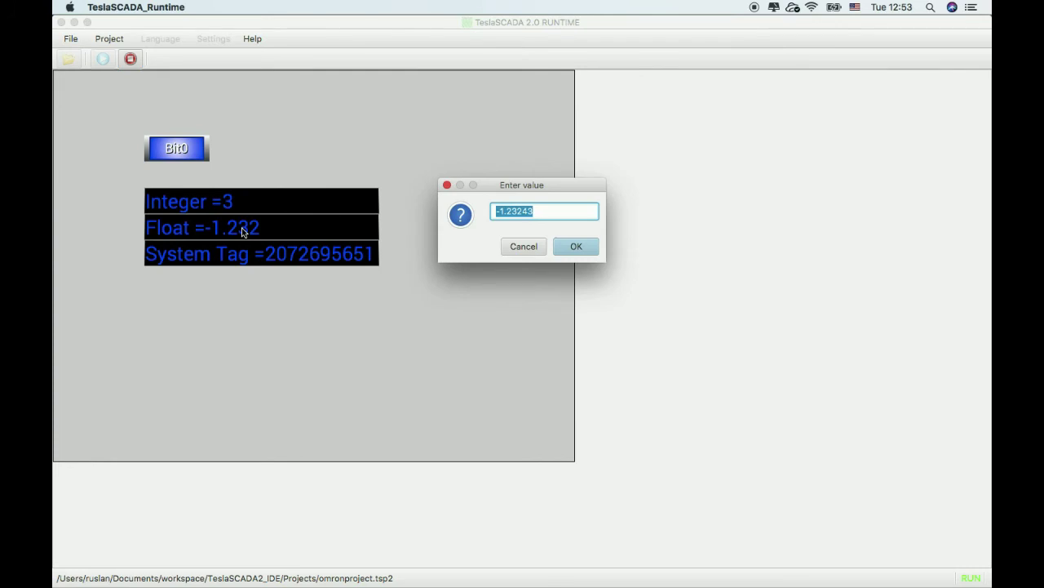
text(3.8)
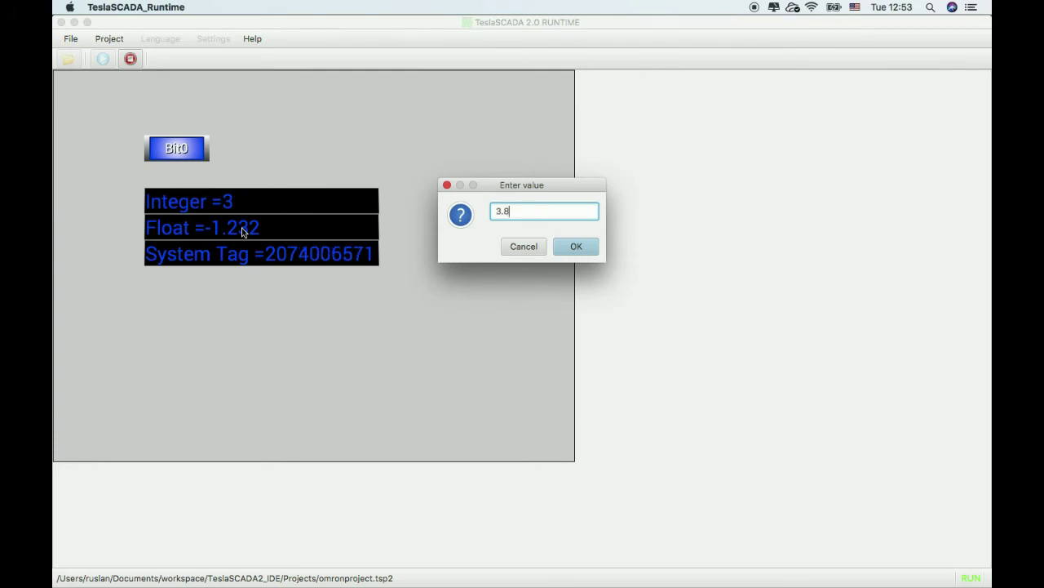
text(9734)
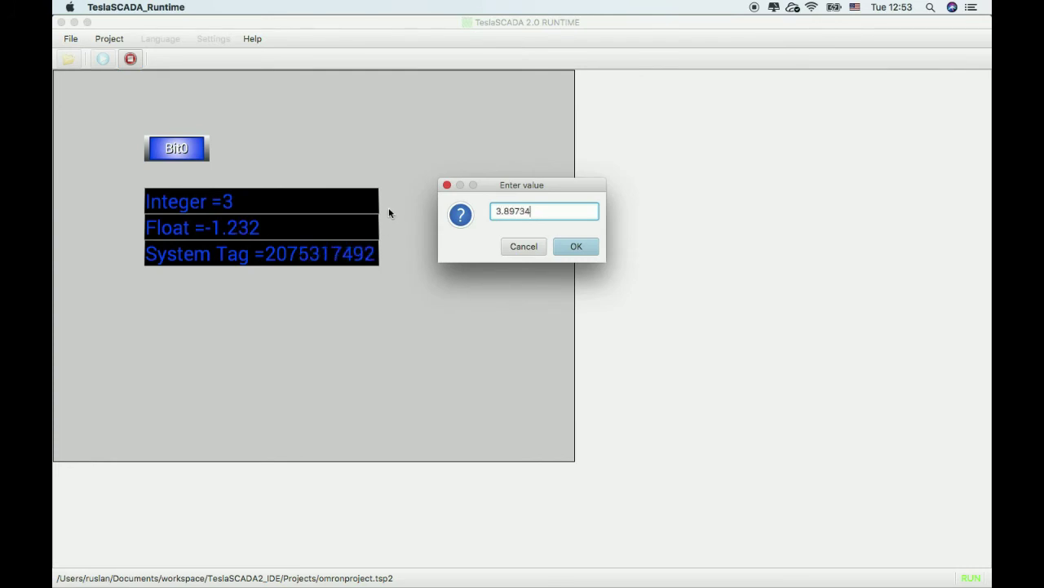
click(524, 248)
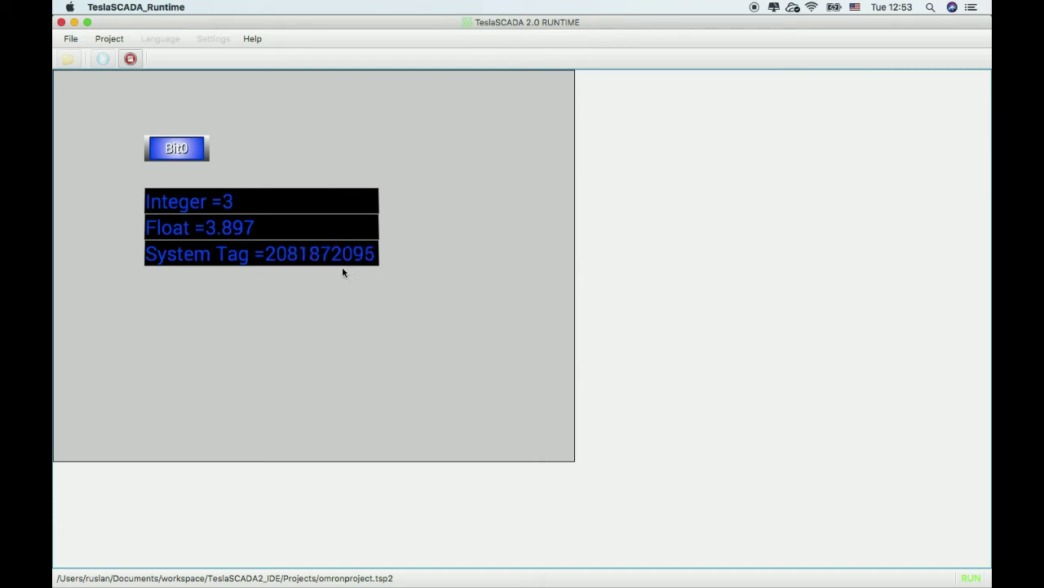
click(181, 159)
click(131, 60)
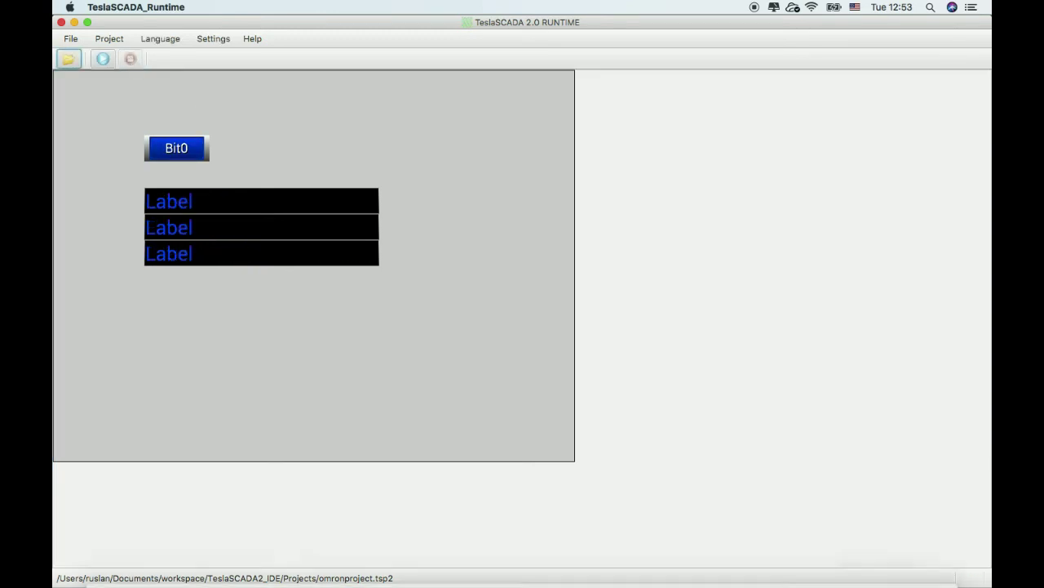
click(809, 566)
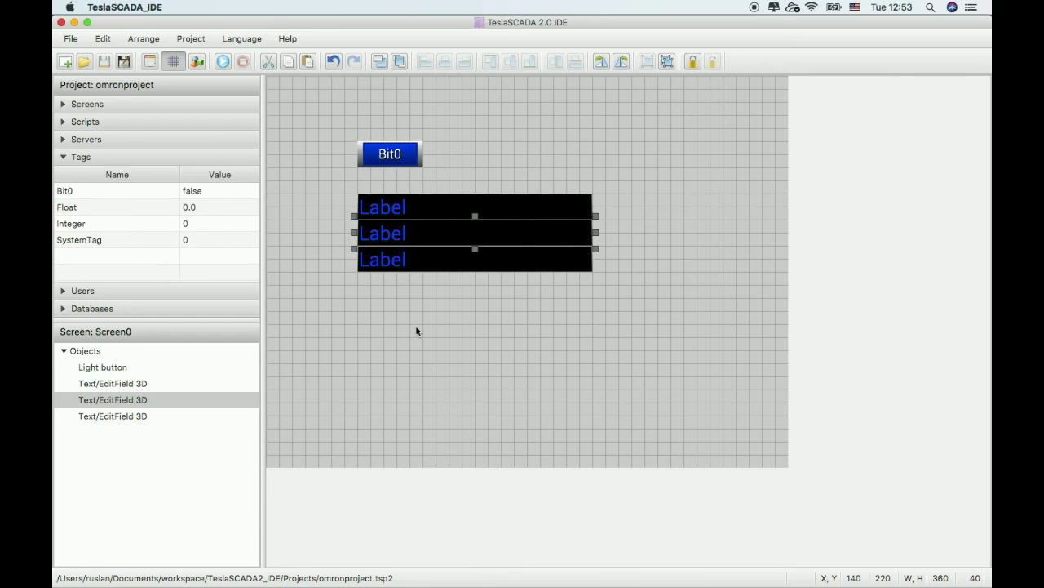
Open StringScriptProject.tsp2 from the project file list.
click(88, 63)
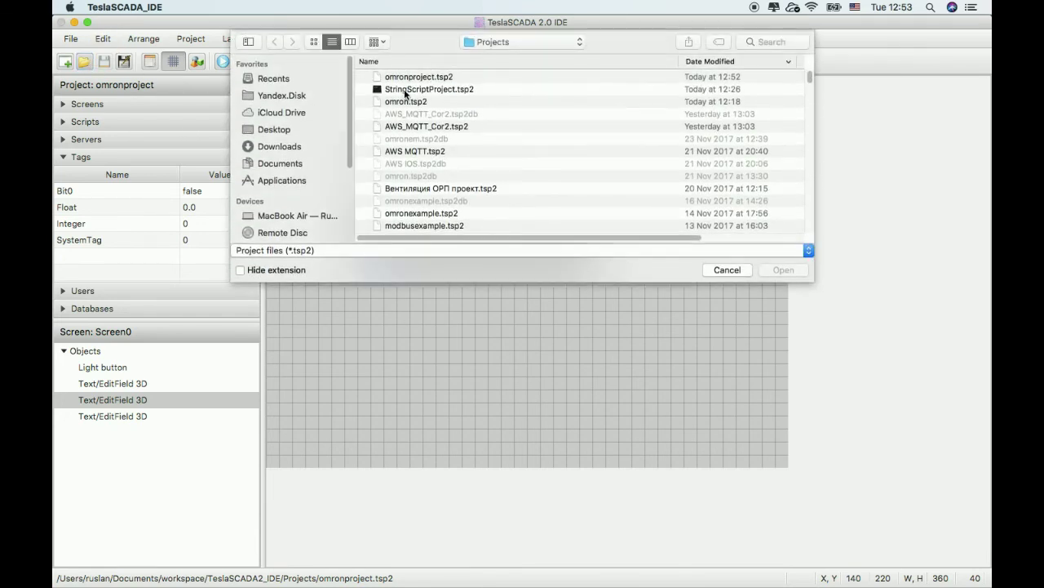
key(Escape)
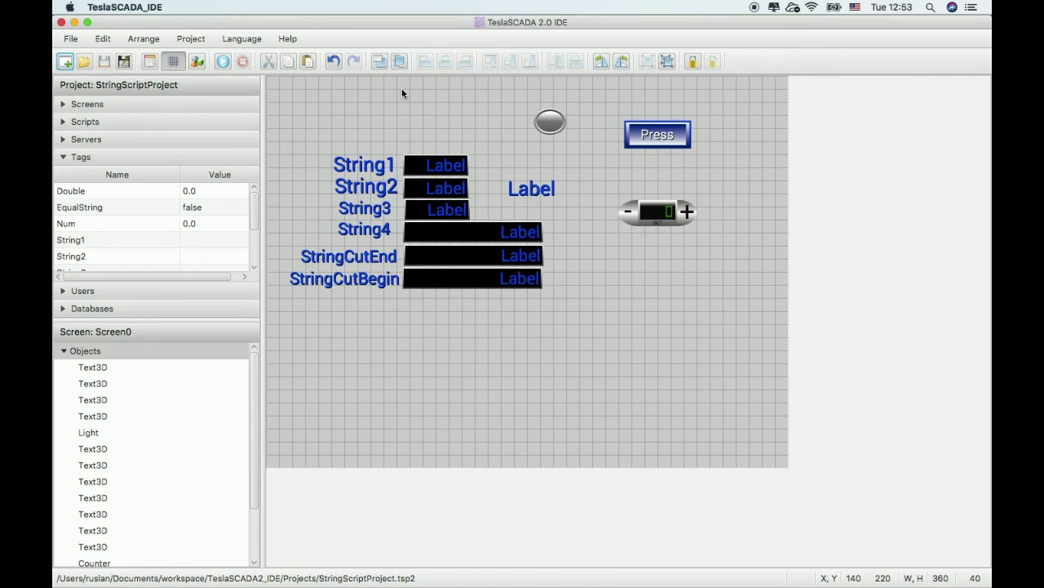
Open the Script0 block diagram from the Scripts list.
click(82, 122)
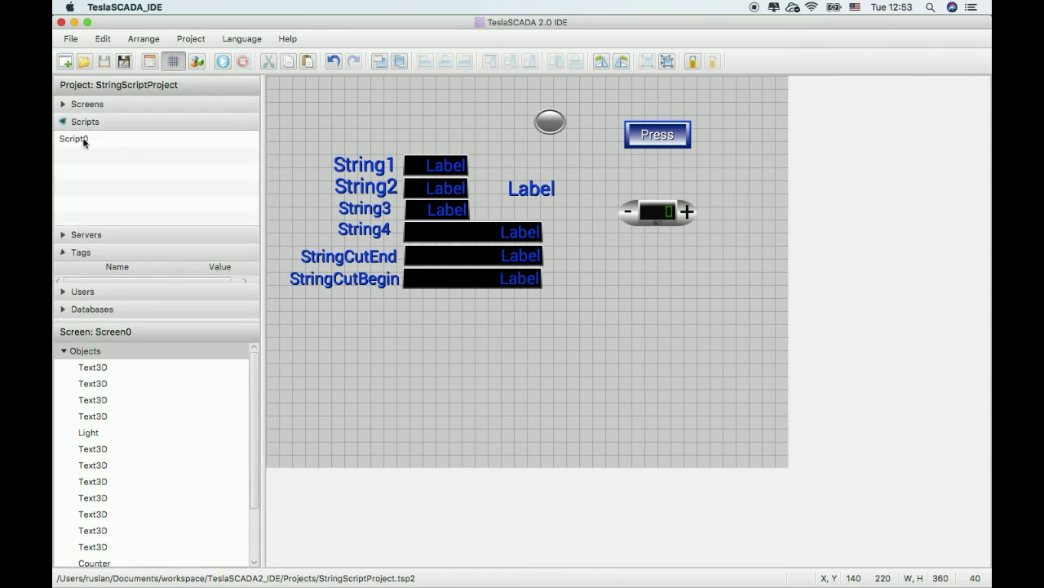
click(88, 142)
double_click(87, 142)
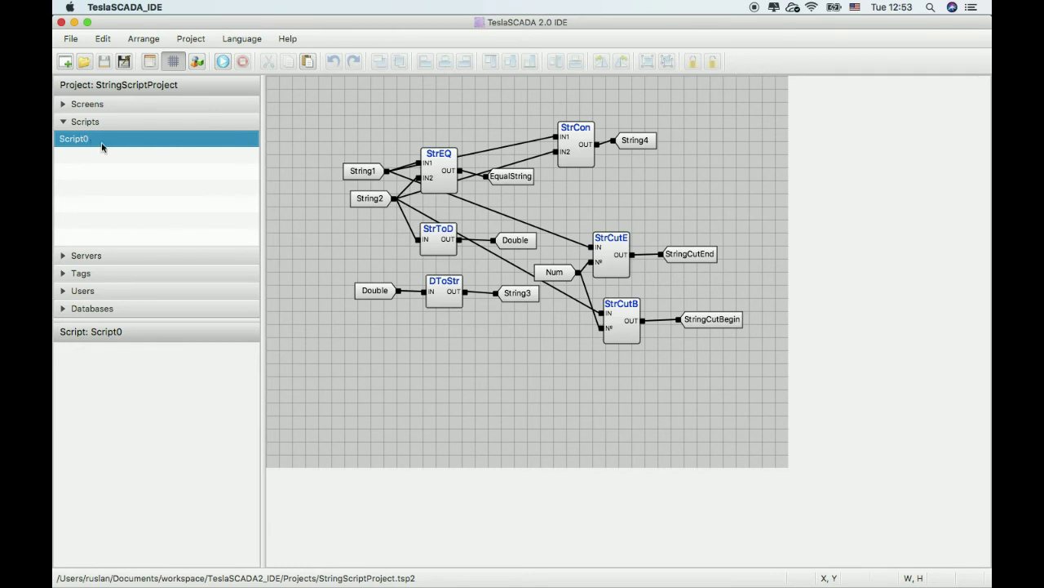
Browse the Strings collection of new script blocks, then close the dialog.
right_click(296, 212)
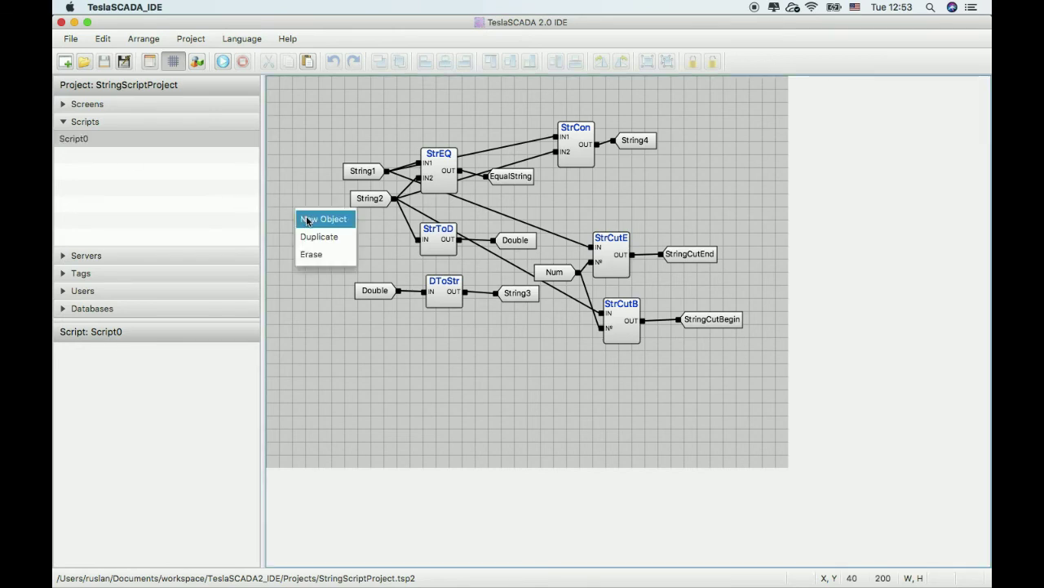
click(308, 218)
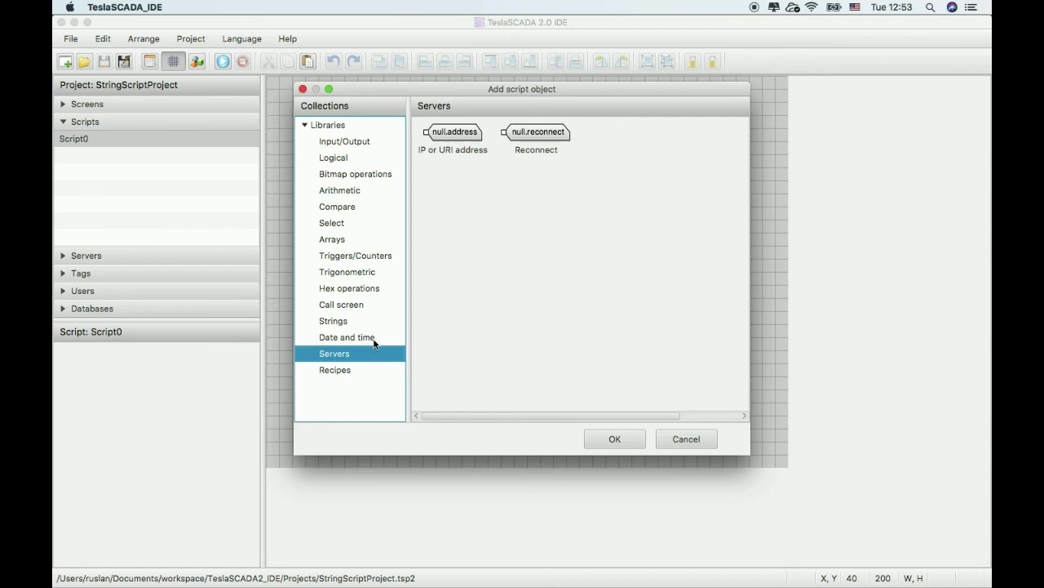
click(337, 322)
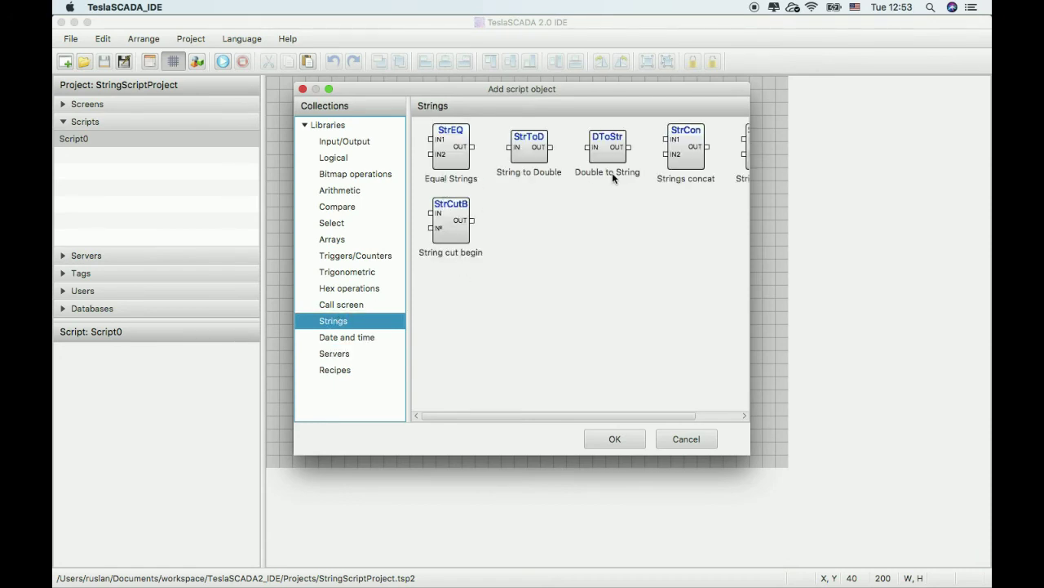
click(700, 416)
mouse_move(720, 415)
mouse_down()
mouse_move(702, 415)
mouse_move(812, 400)
mouse_up()
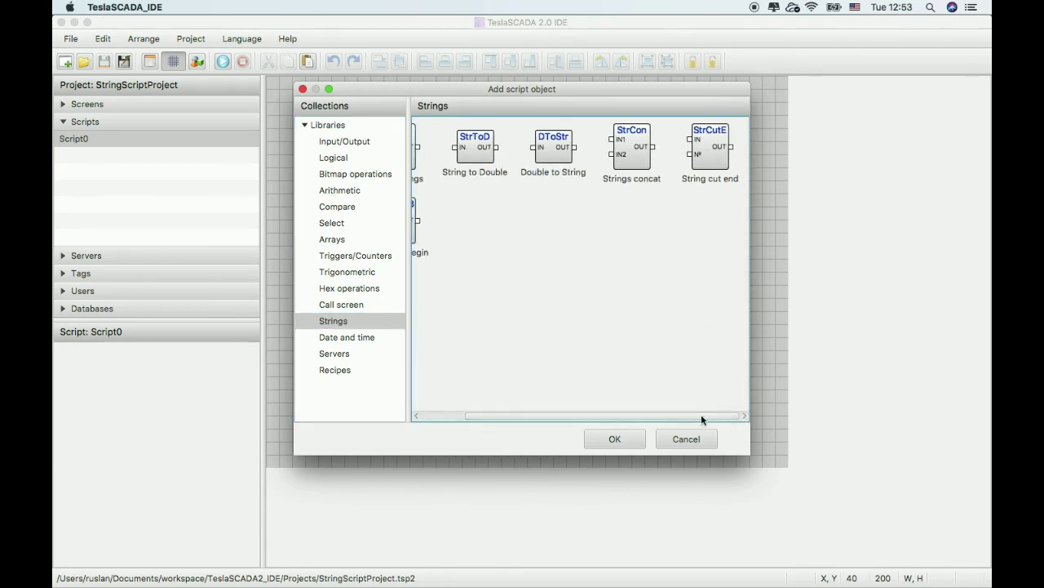
drag(701, 416, 473, 423)
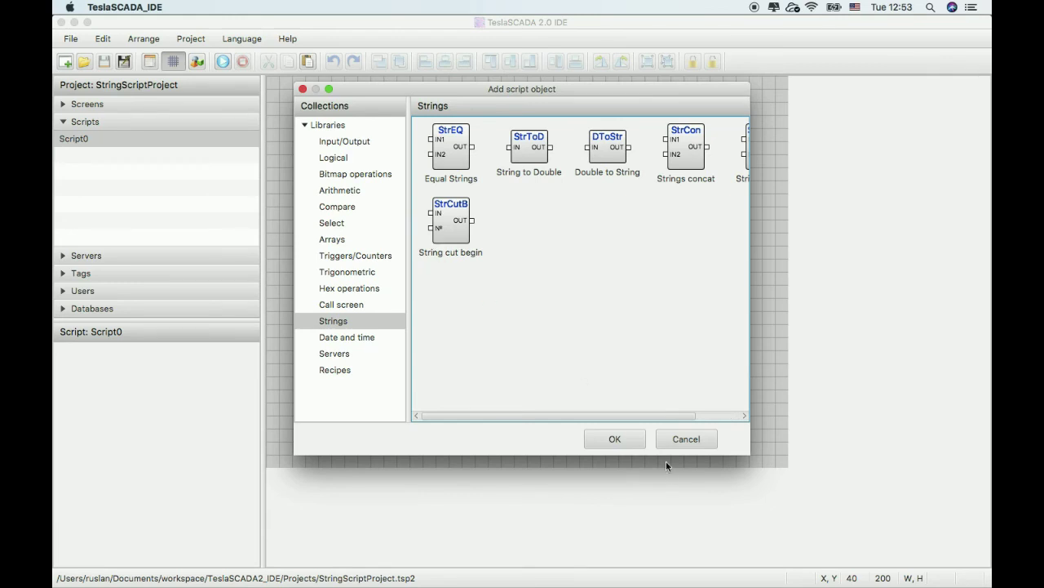
click(665, 438)
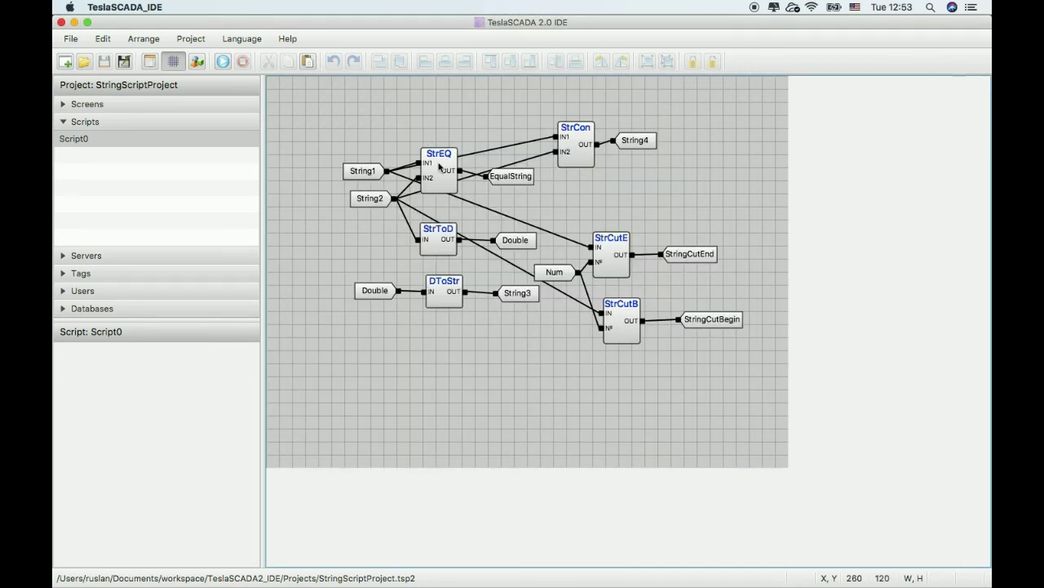
Realign the StrEQ, StrCon, StrToD, DToStr and StrCutB blocks, then show Screen0.
drag(439, 166, 432, 173)
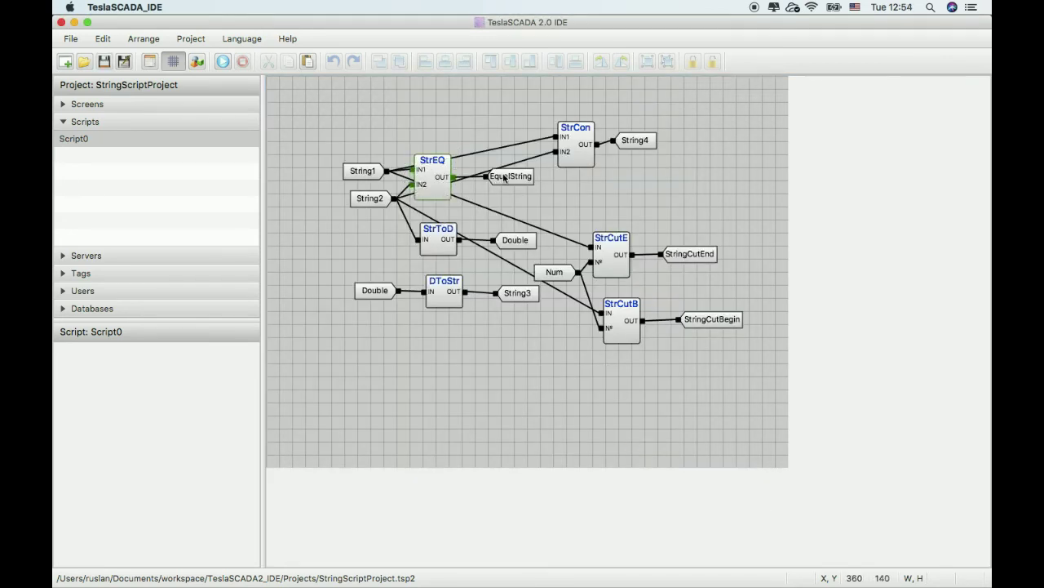
drag(577, 154, 564, 160)
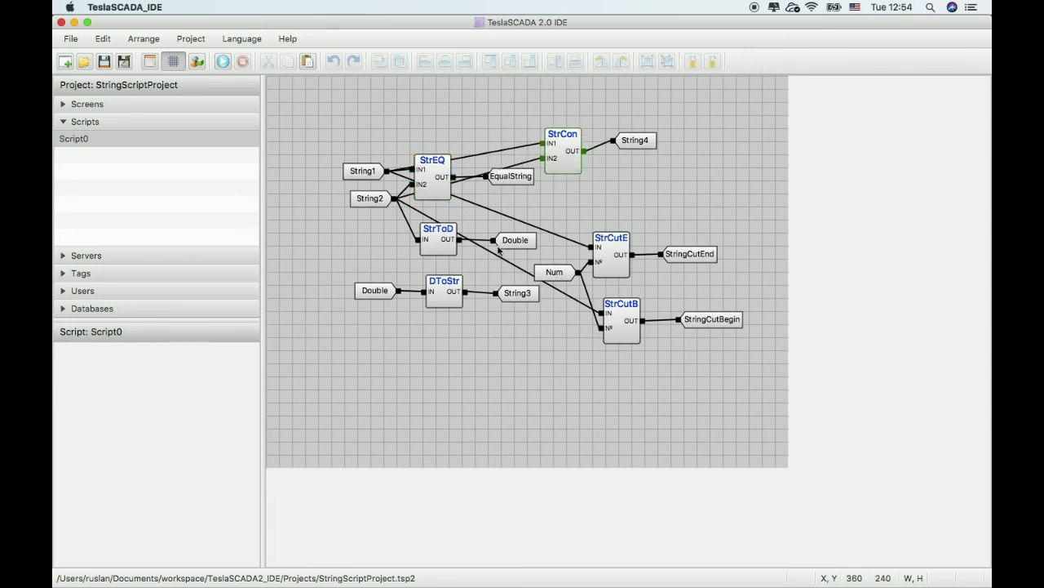
drag(446, 242, 440, 225)
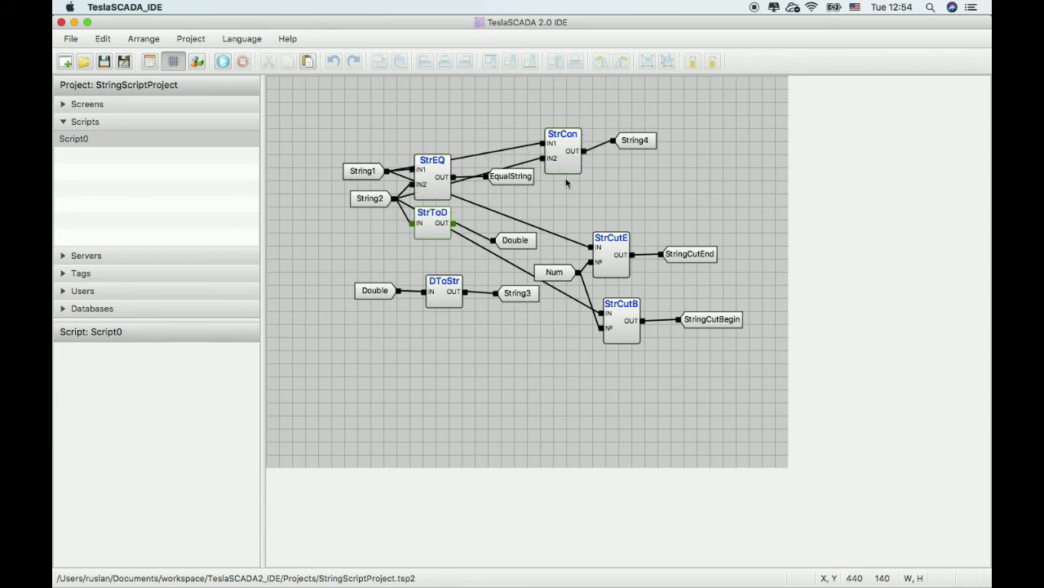
drag(423, 182, 424, 169)
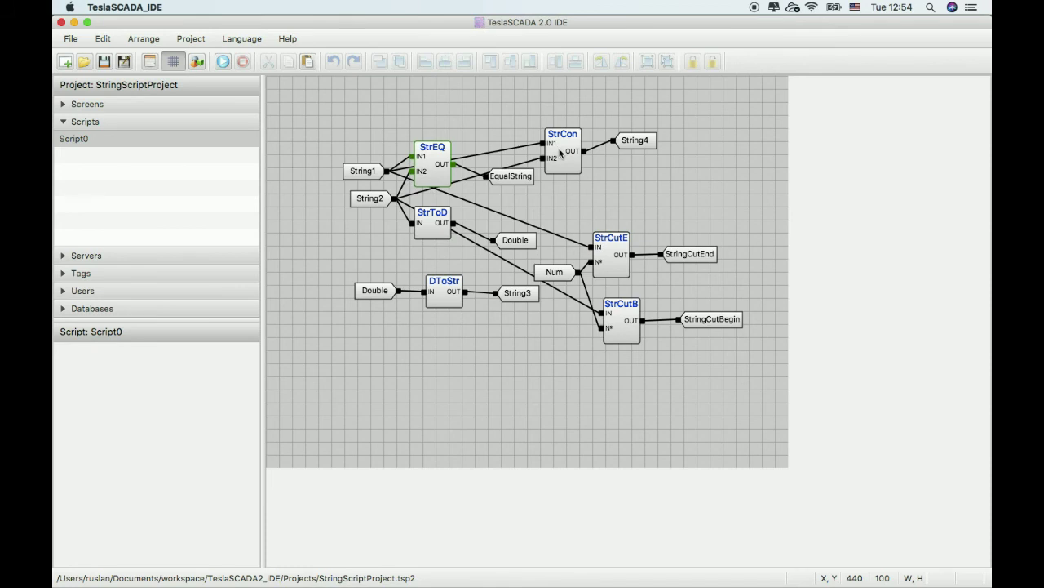
drag(560, 154, 562, 147)
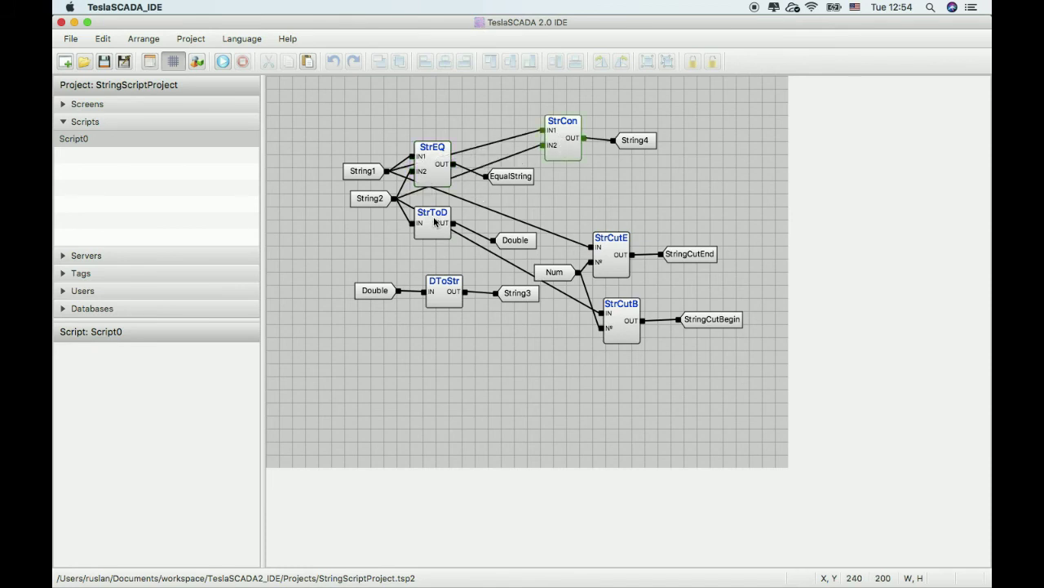
drag(447, 287, 449, 284)
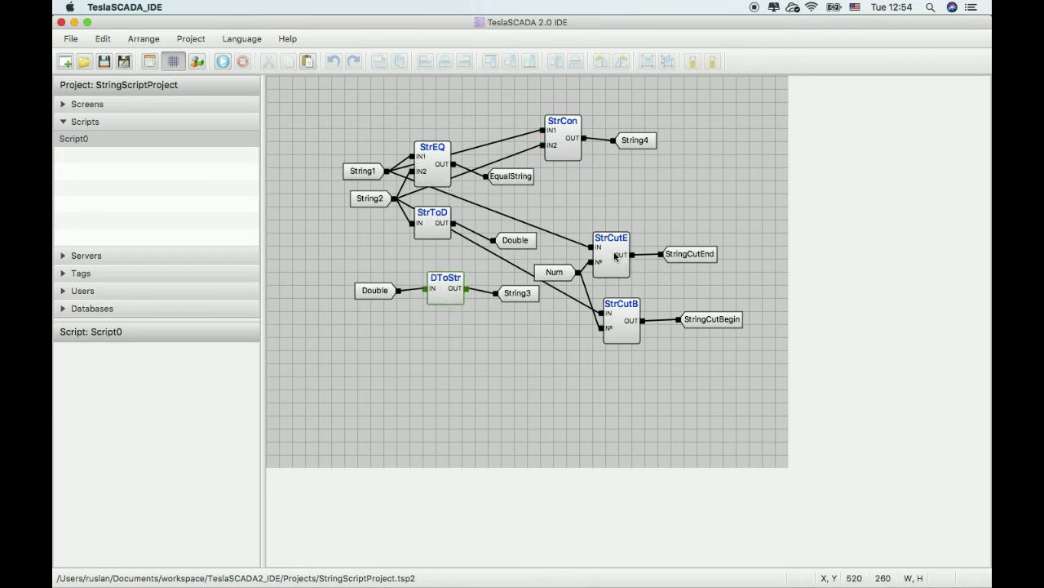
drag(618, 341, 618, 327)
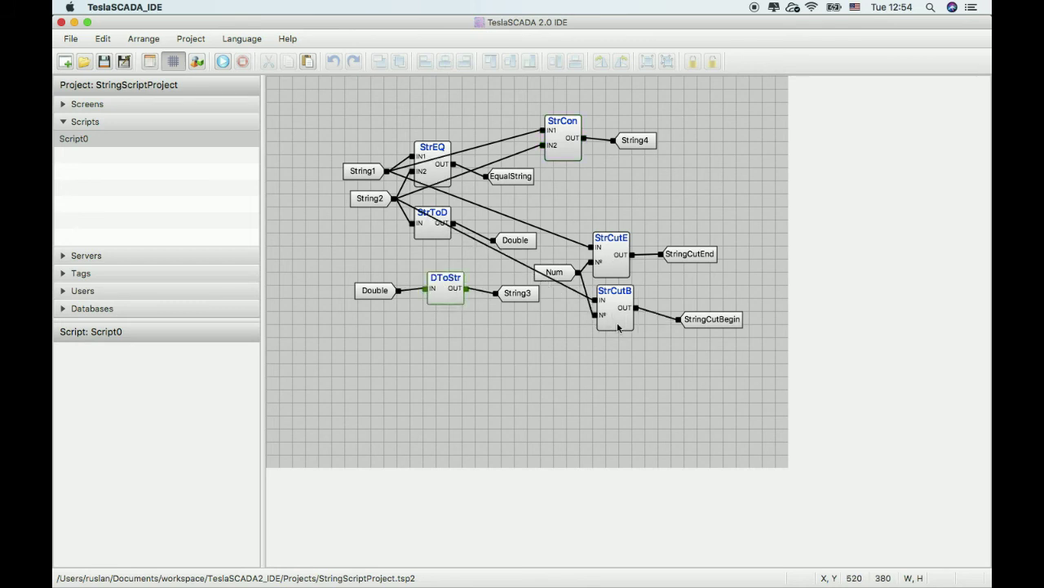
click(618, 327)
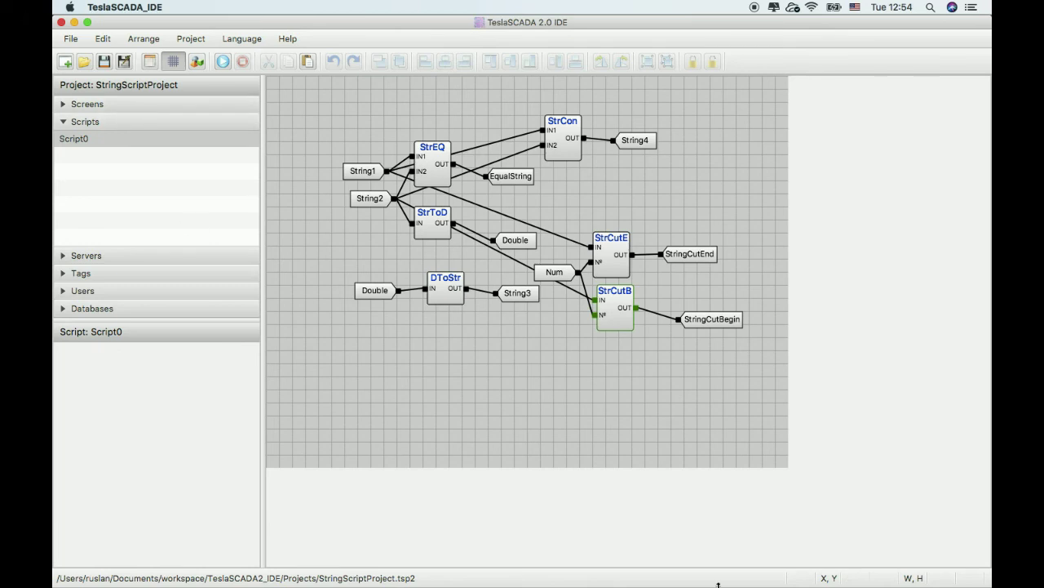
click(115, 103)
click(120, 122)
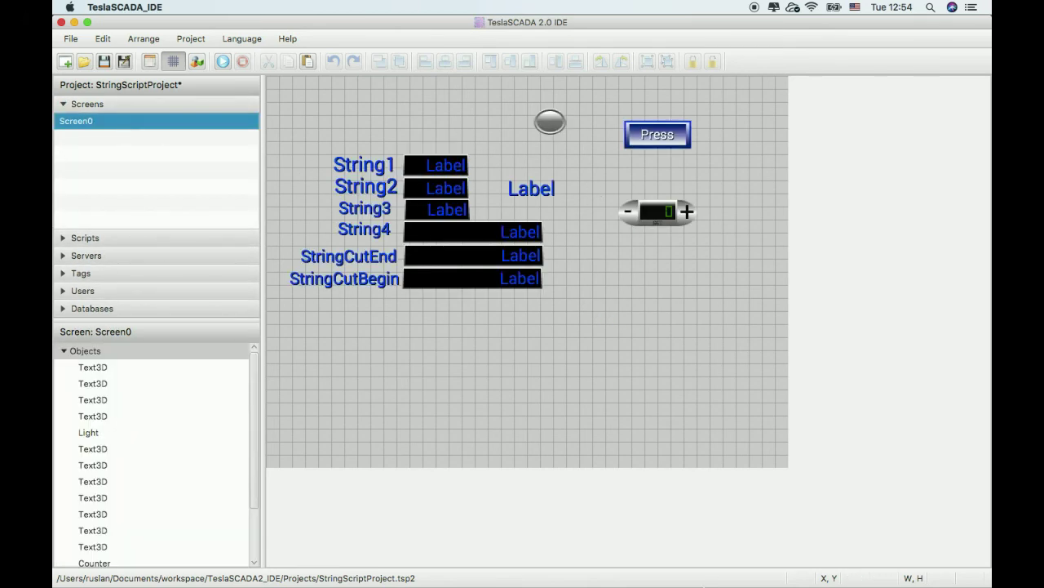
Load StringScriptProject.tsp2 into the Runtime and run it.
click(836, 563)
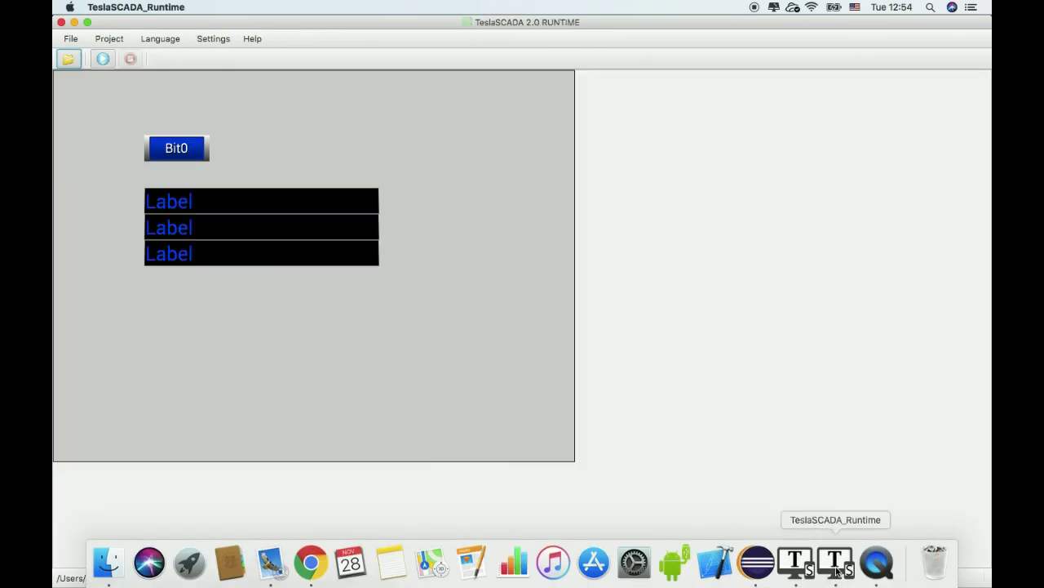
click(78, 59)
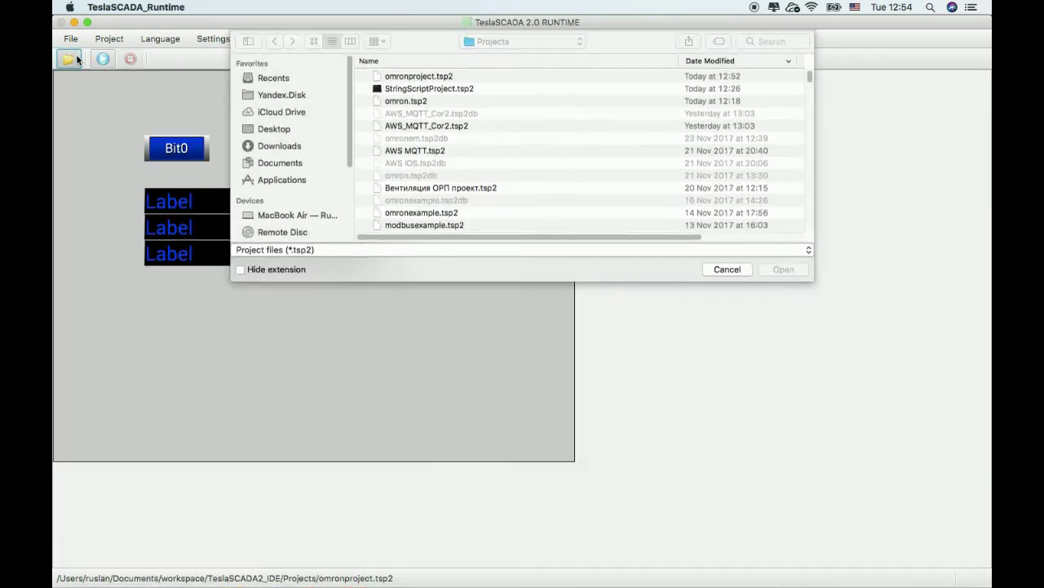
double_click(449, 89)
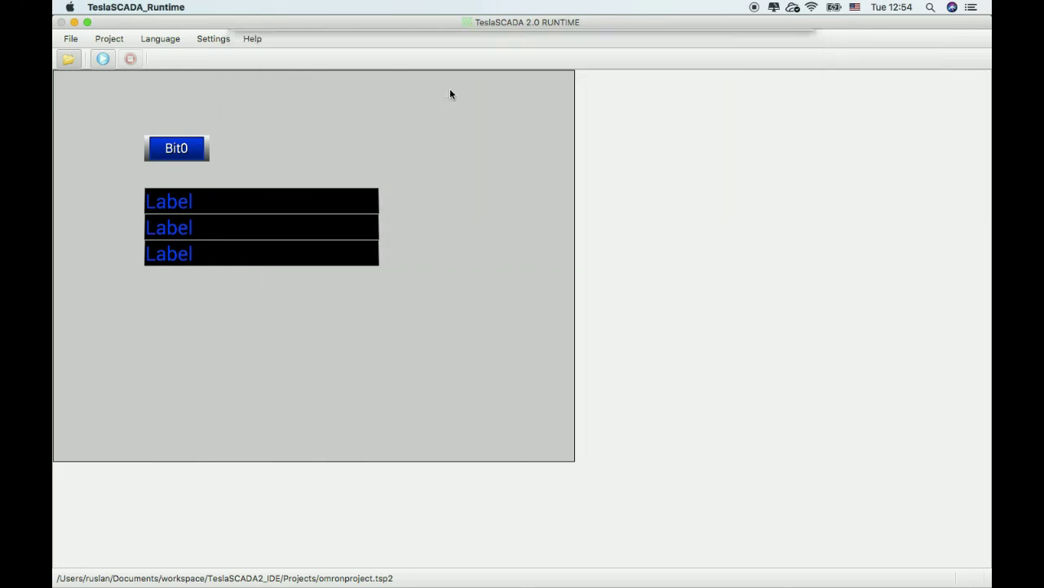
click(102, 58)
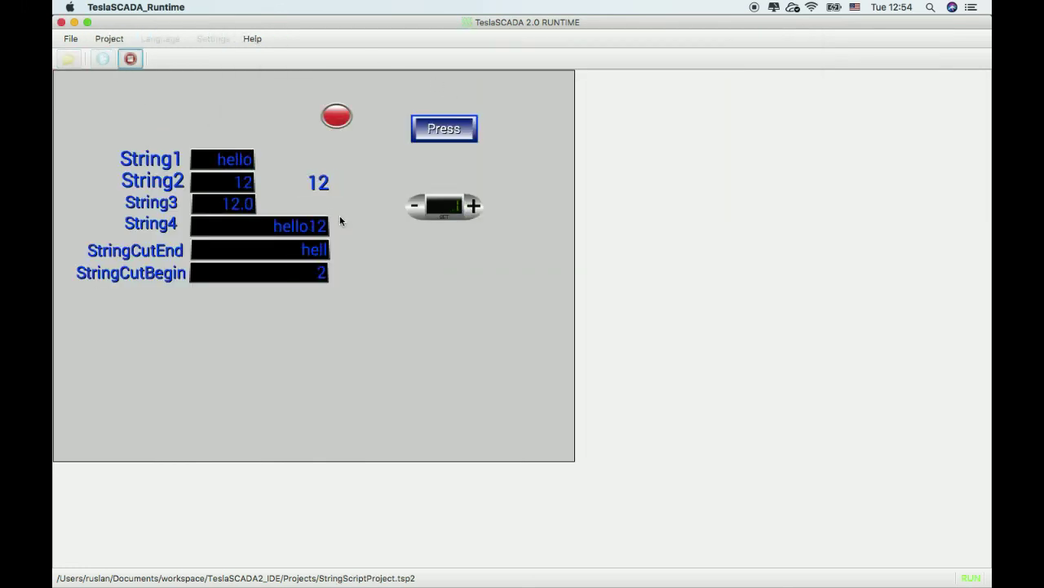
Set String2 to 'hello' so the equality lamp lights.
click(235, 184)
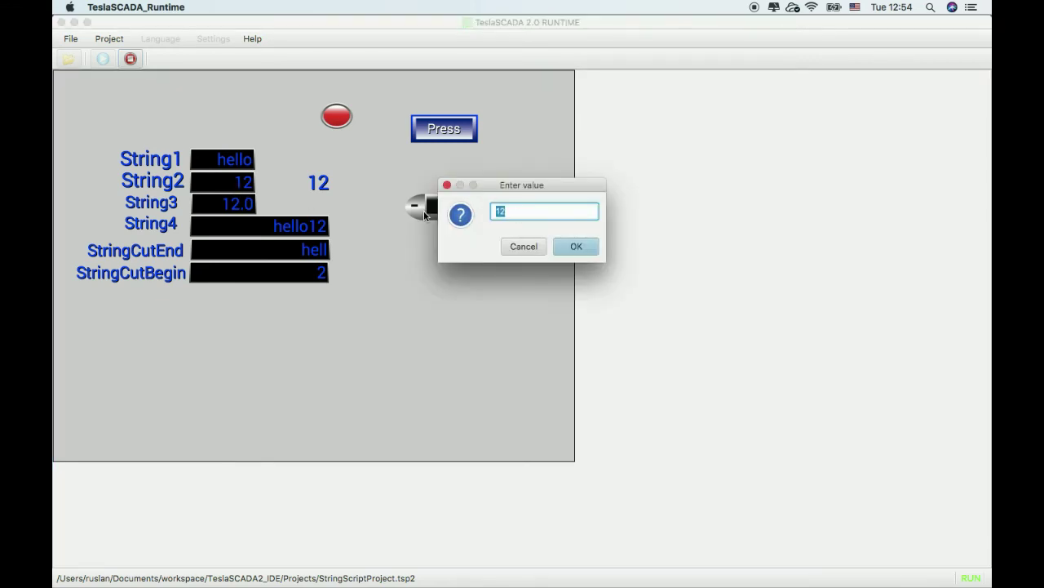
text(hello)
click(578, 244)
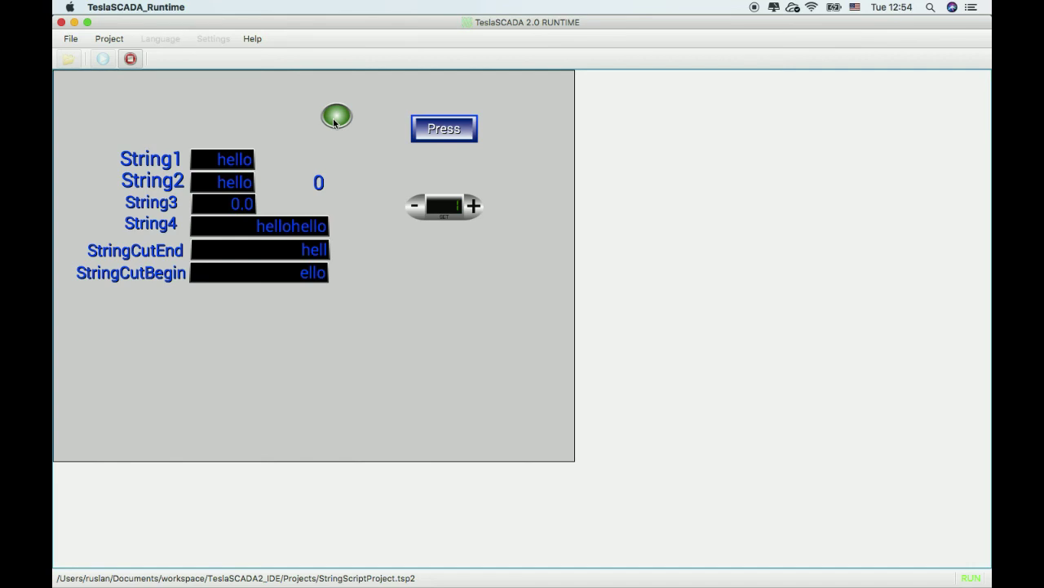
Set String2 to 'boys' and raise the cut length from 1 to 2.
click(242, 189)
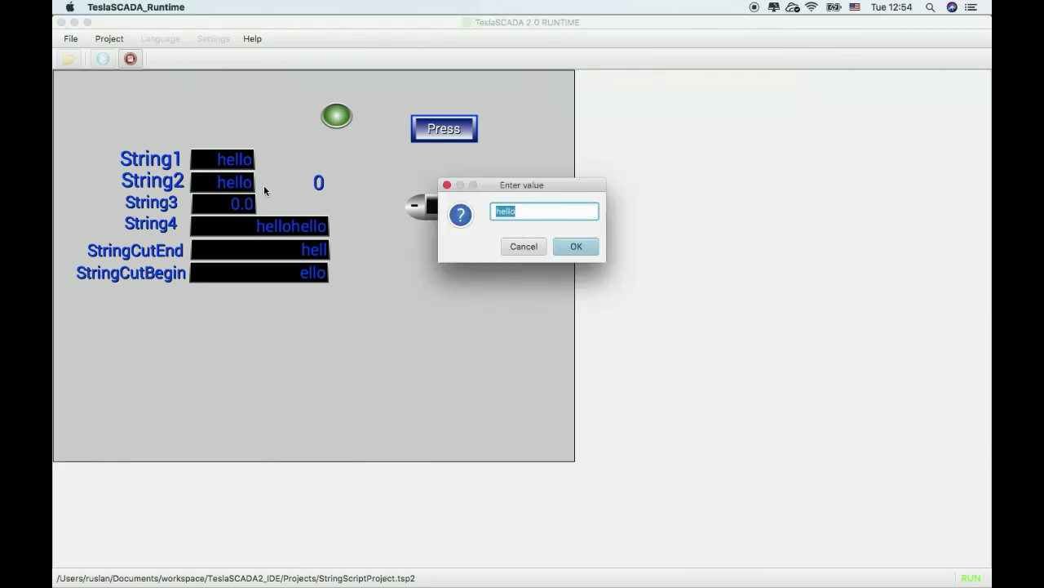
text(boys)
click(561, 246)
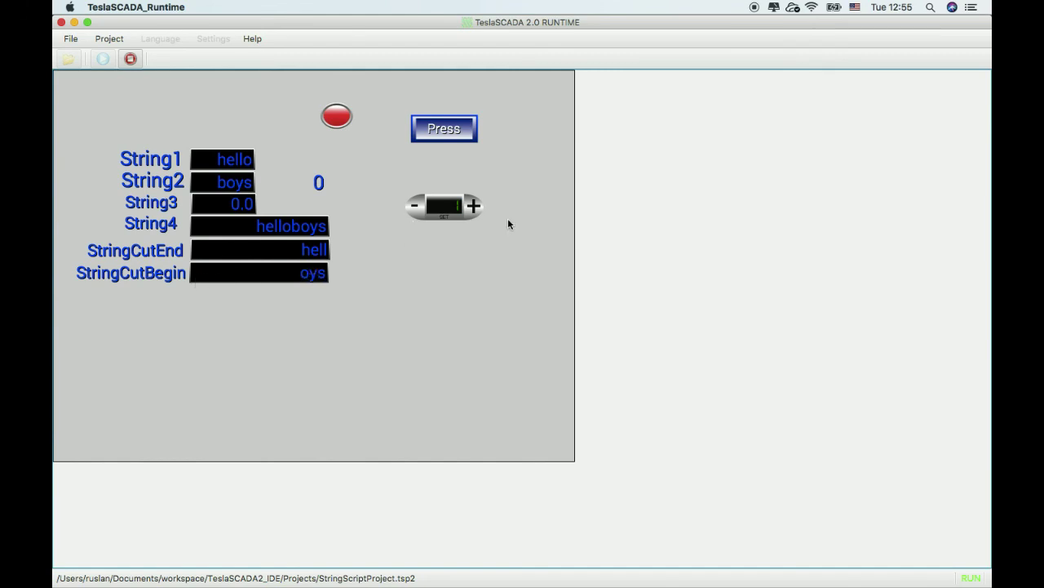
click(474, 208)
Set String2 to 134 and the Double number value to 56.
click(244, 188)
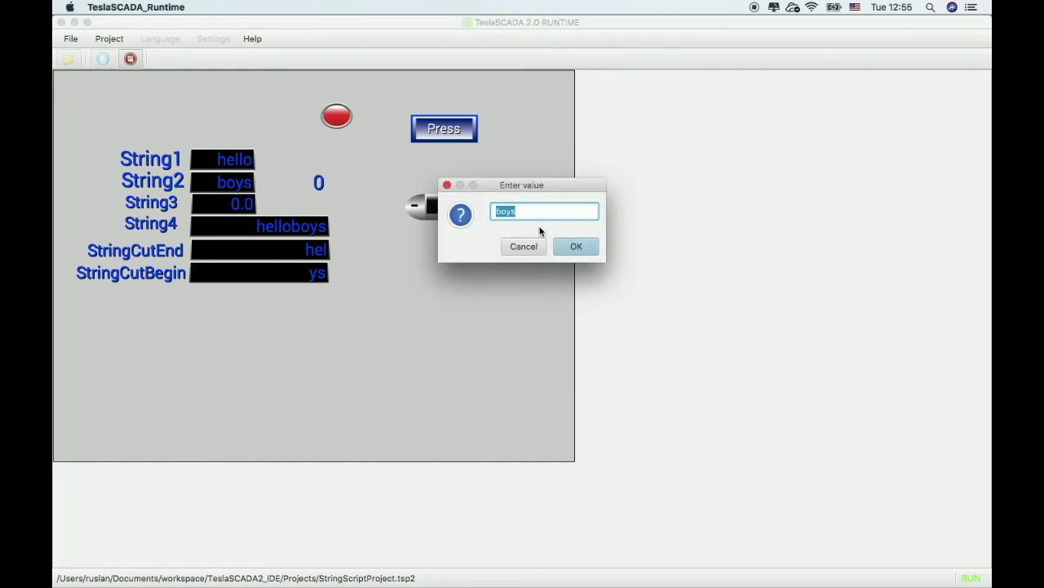
text(134)
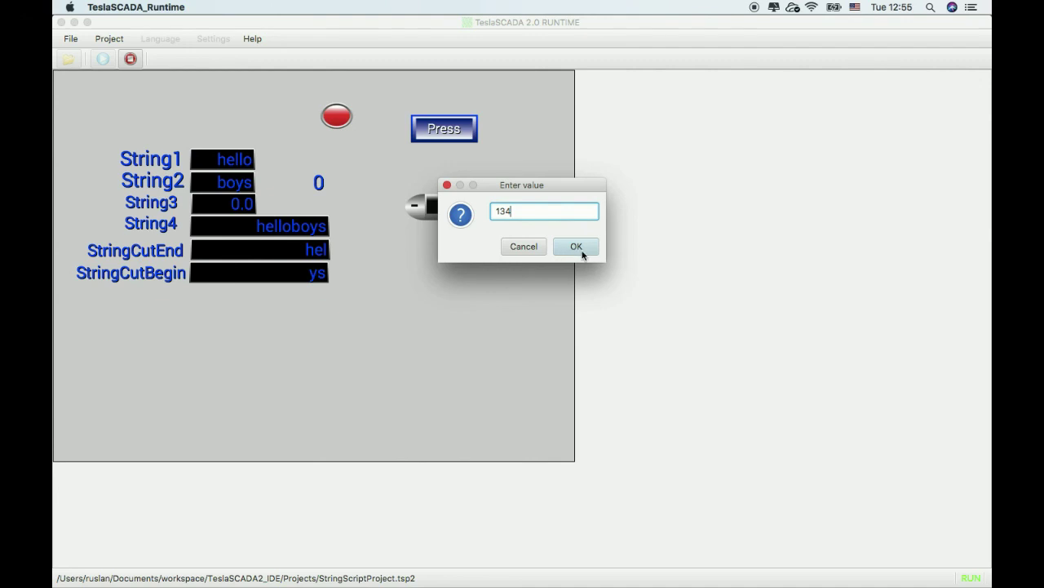
click(577, 247)
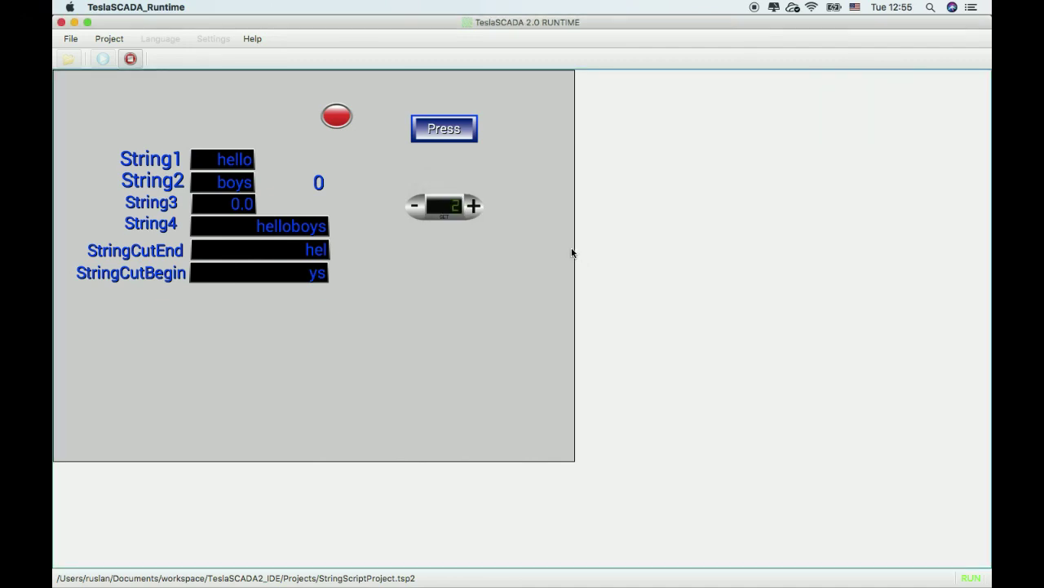
click(315, 189)
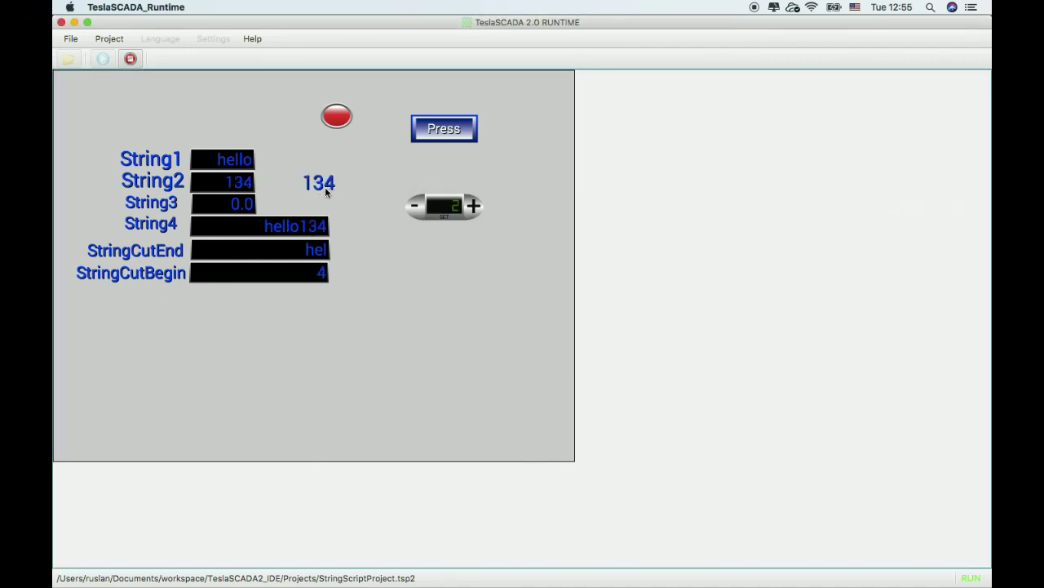
click(326, 190)
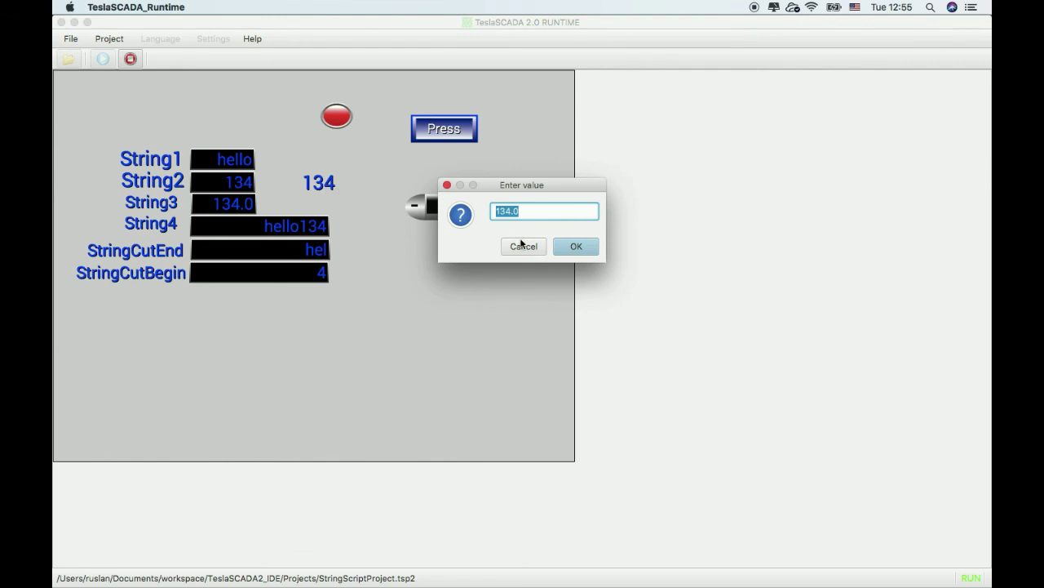
text(56)
click(578, 247)
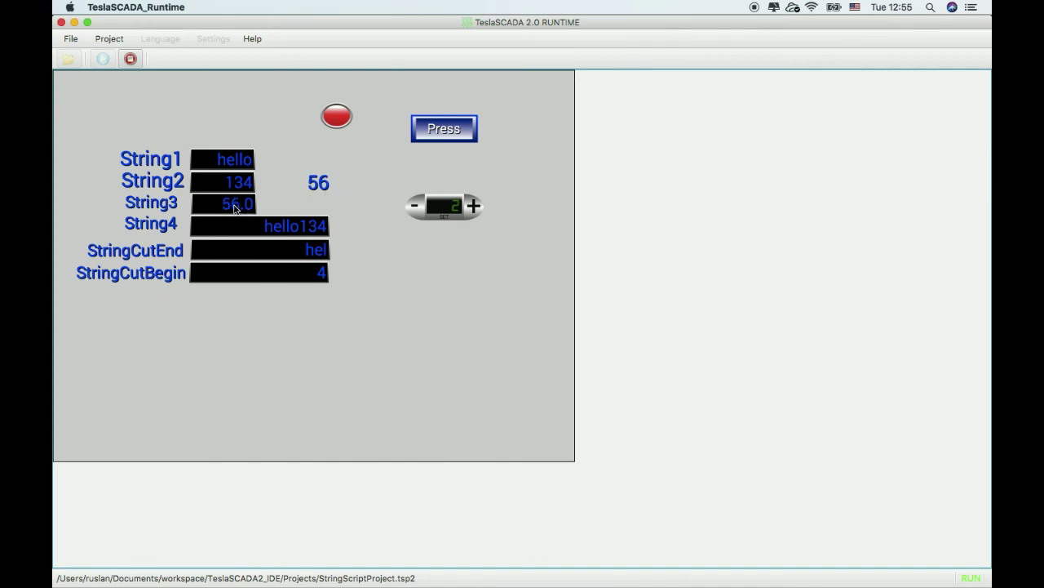
mouse_move(824, 584)
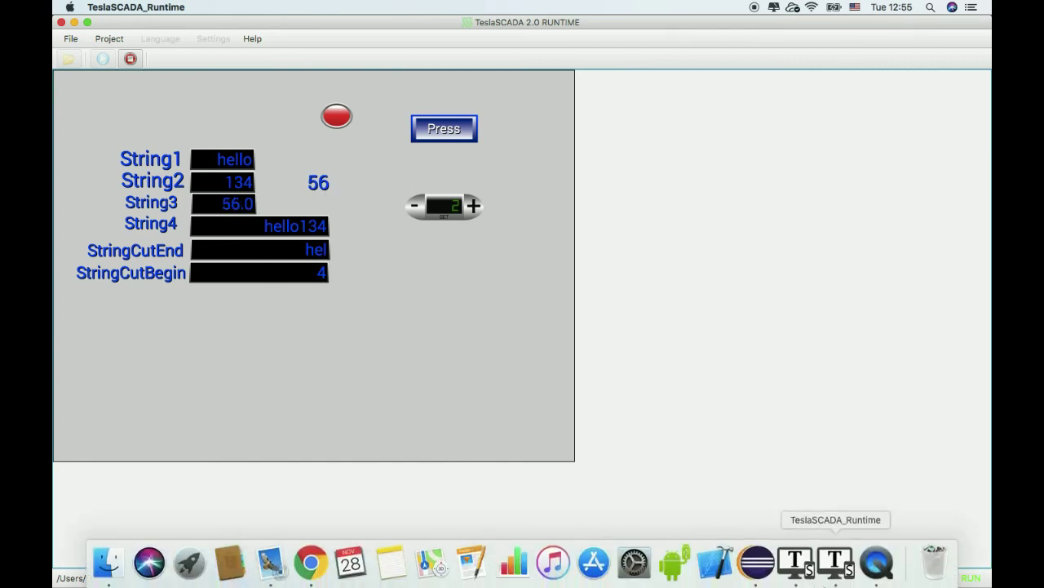
Back in the IDE, set the grid step to 10 via Arrange > Set grid step.
click(800, 559)
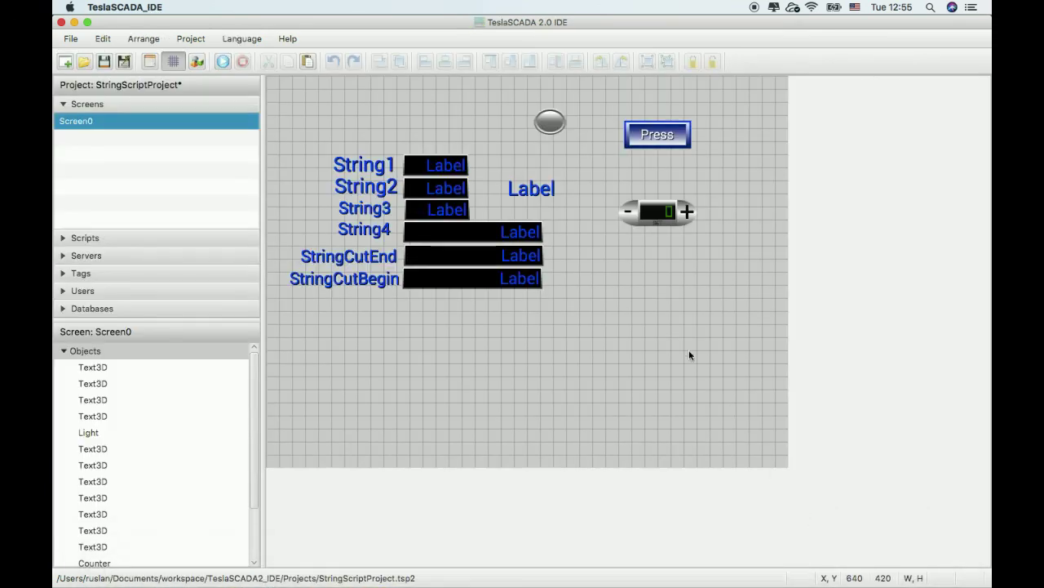
click(144, 38)
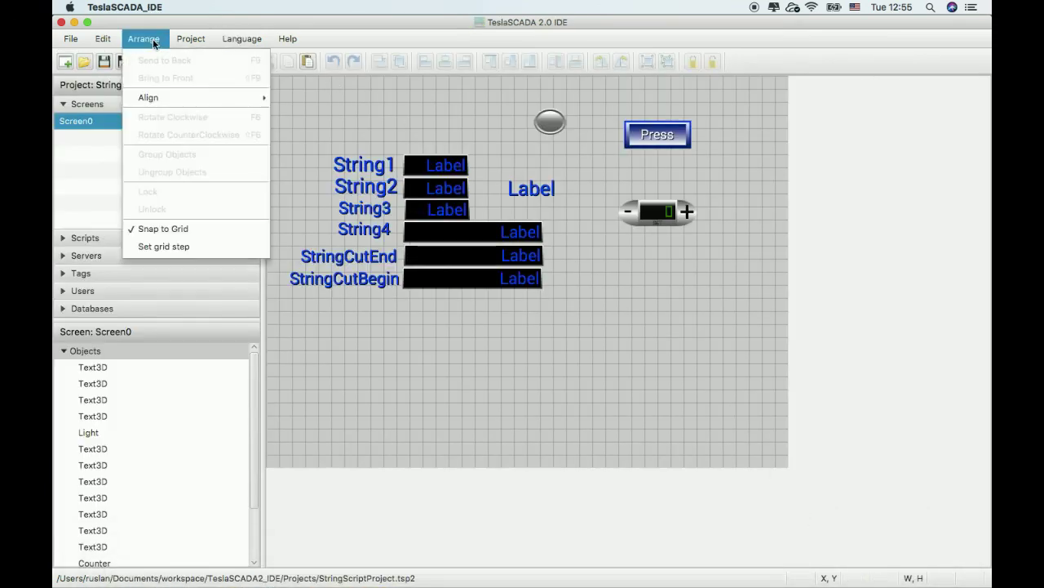
click(172, 248)
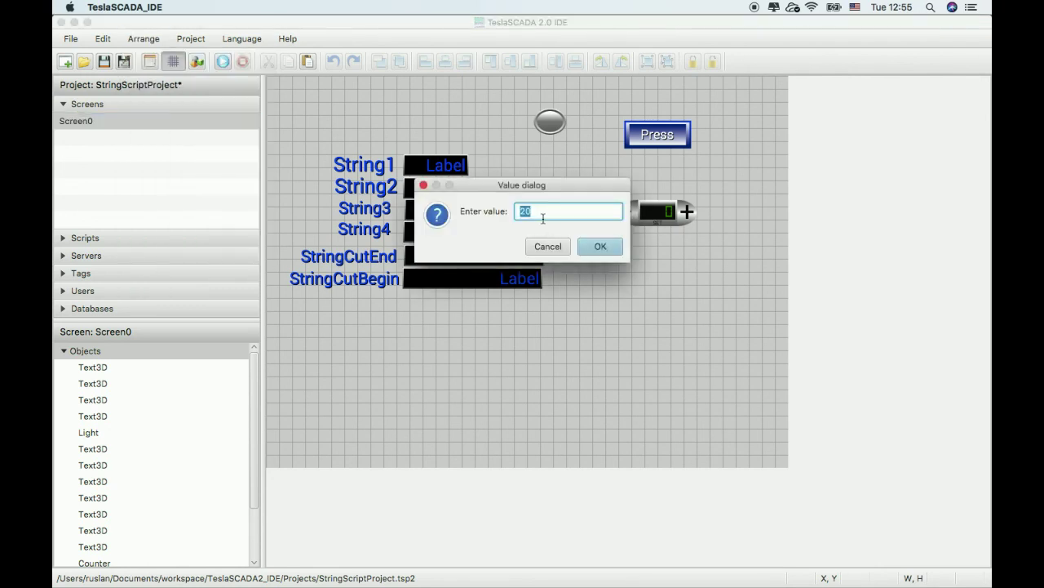
text(10)
click(600, 248)
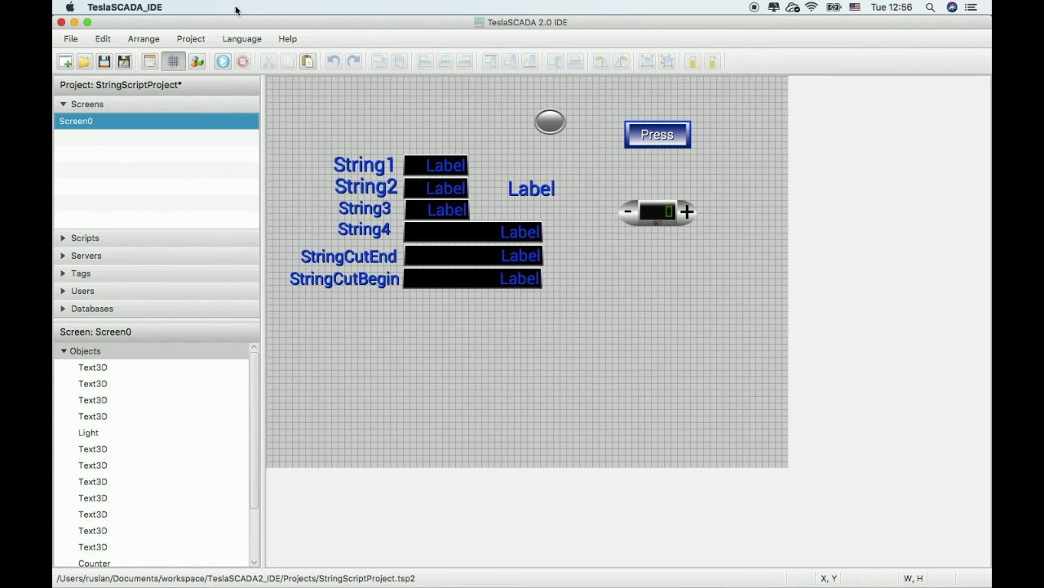
click(200, 41)
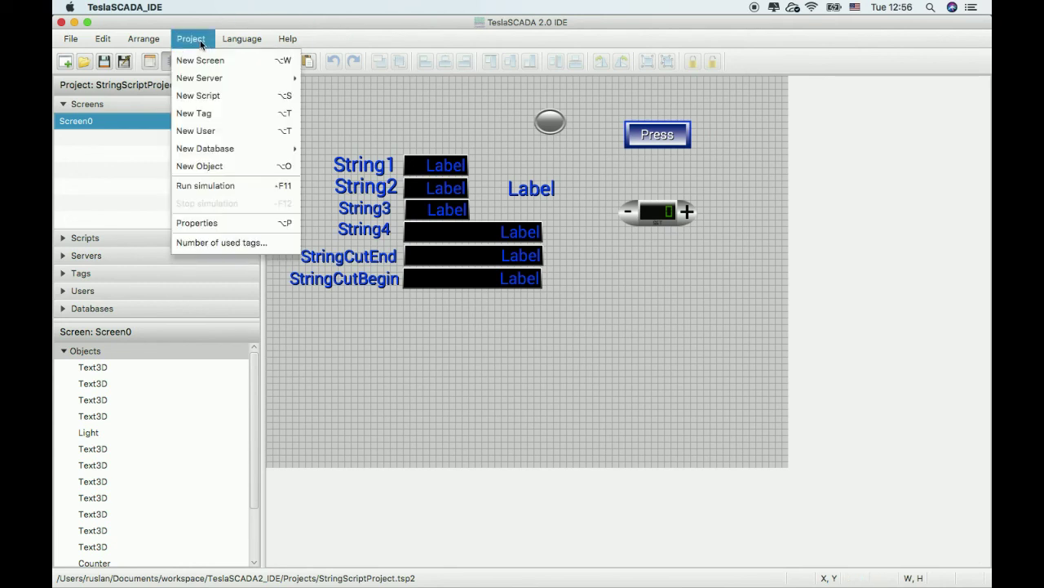
click(242, 243)
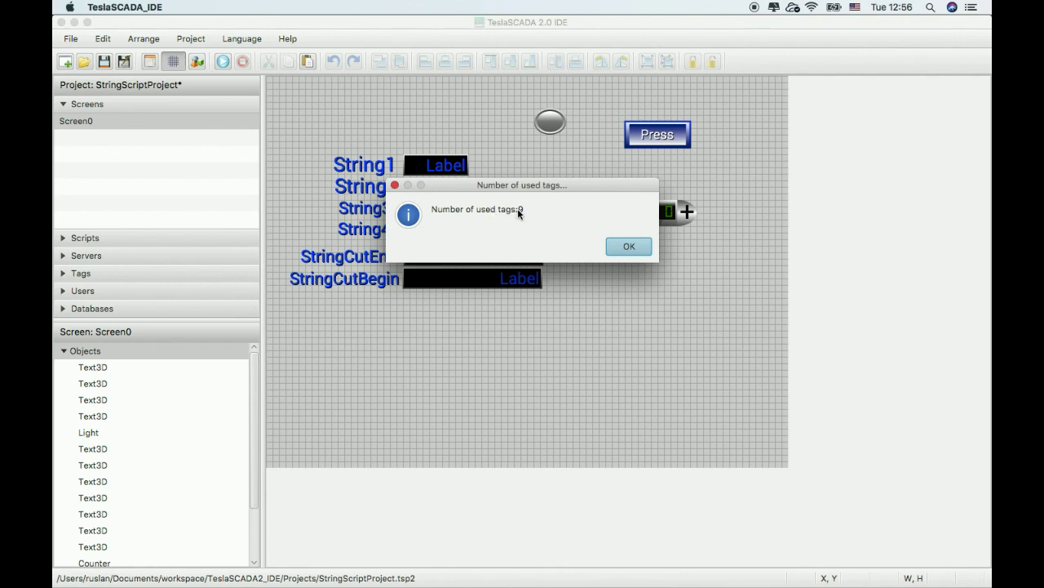
click(629, 247)
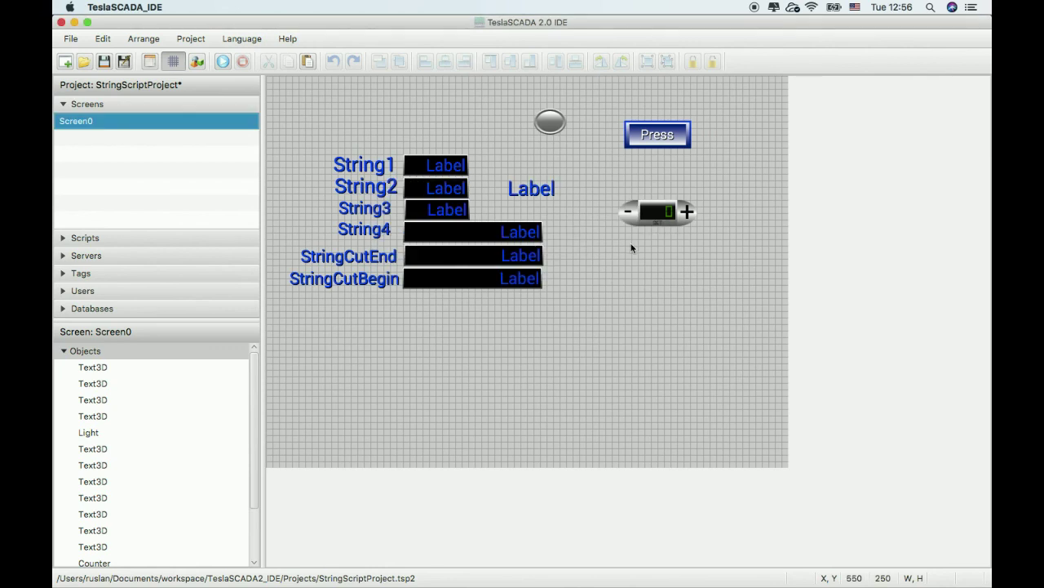